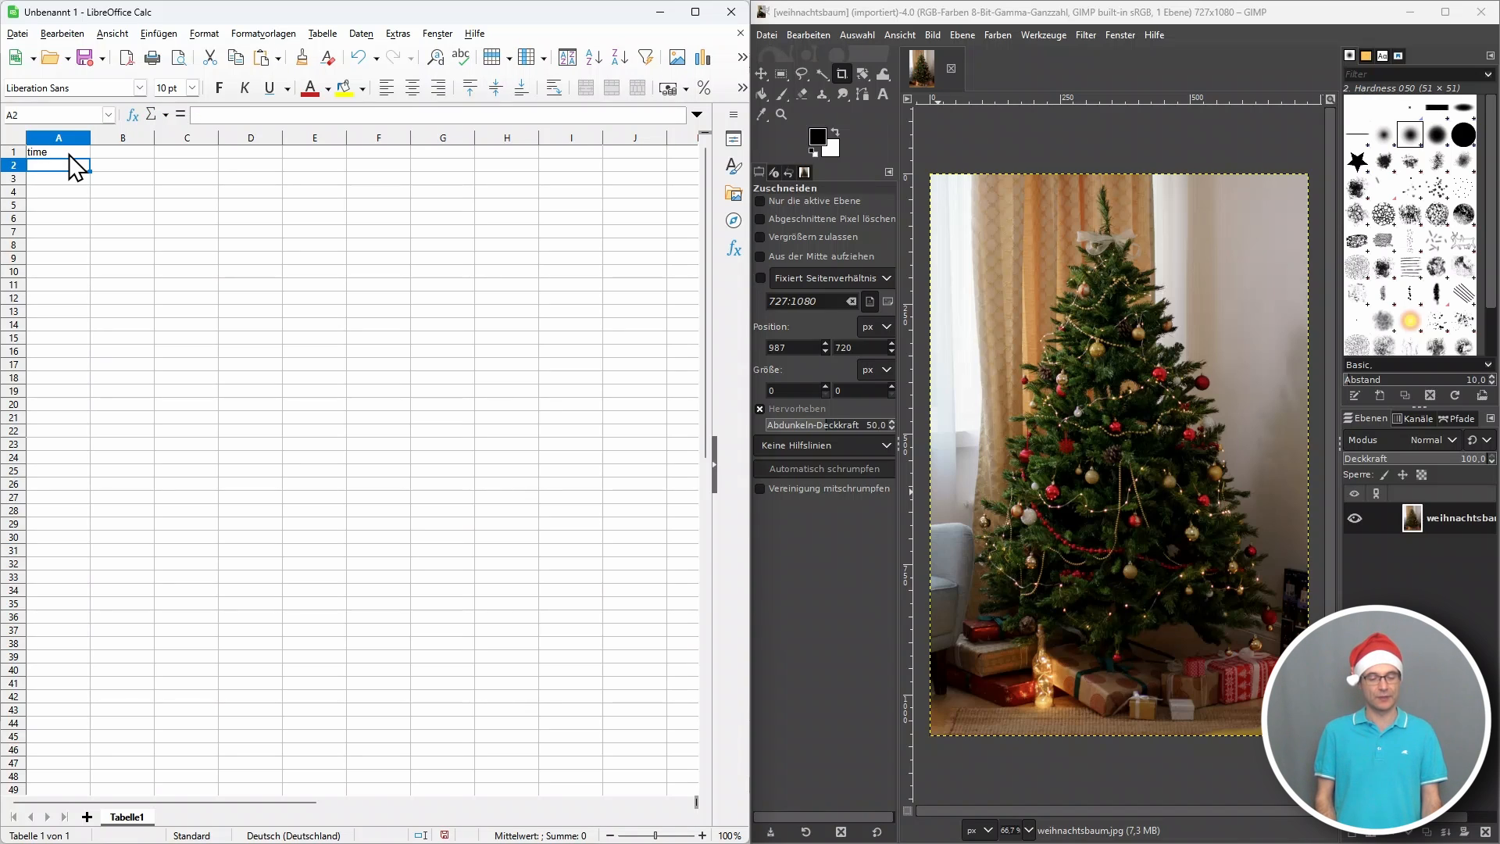
Fill the time column from A2 to A47 with a series in increments of 100, starting with 100, 200 and 300.
{"action": "type", "text": "100"}
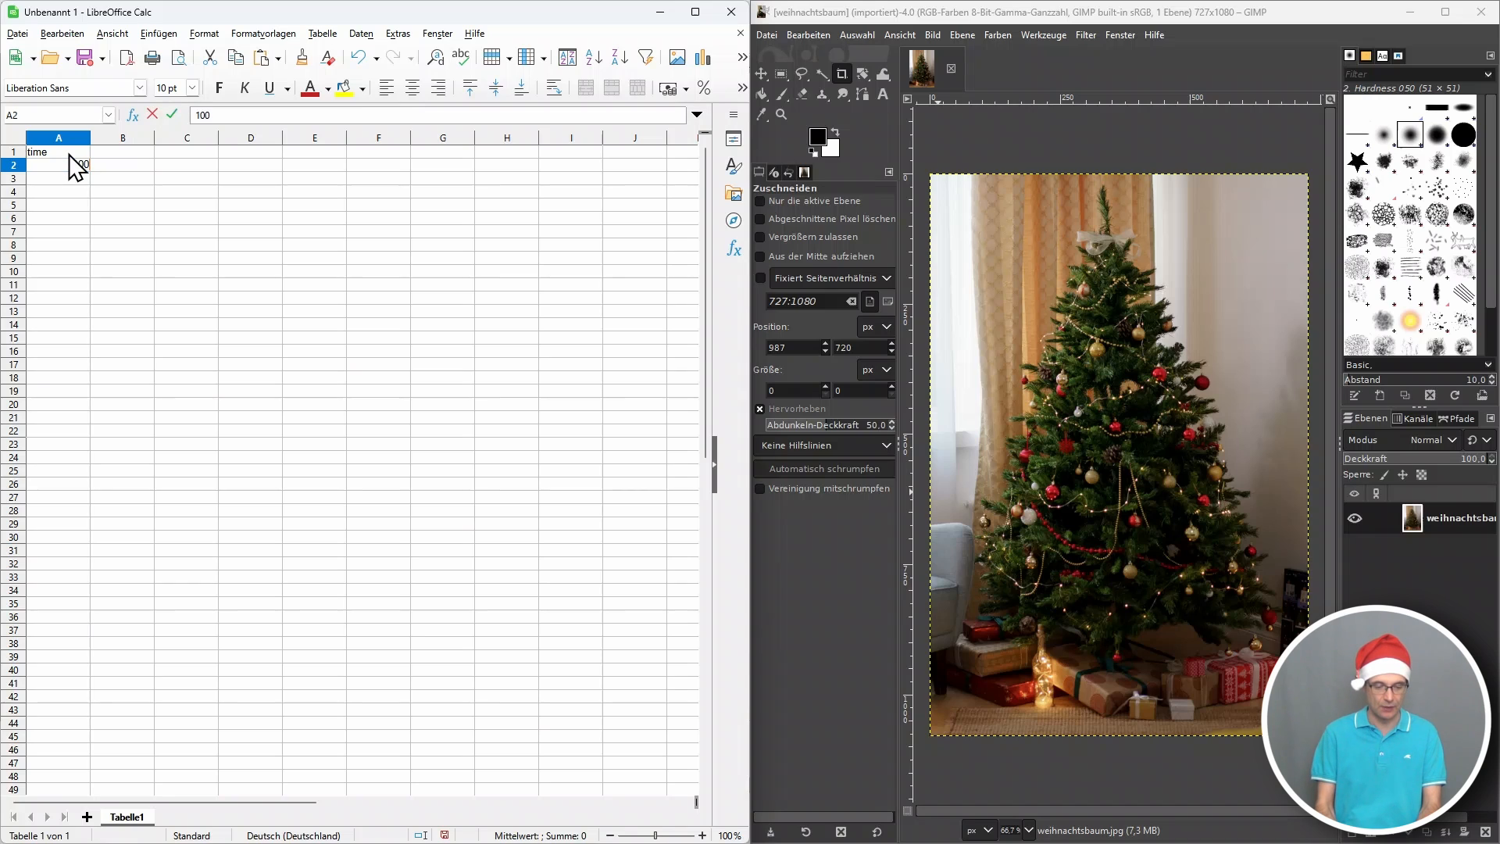
{"action": "key", "text": "Return"}
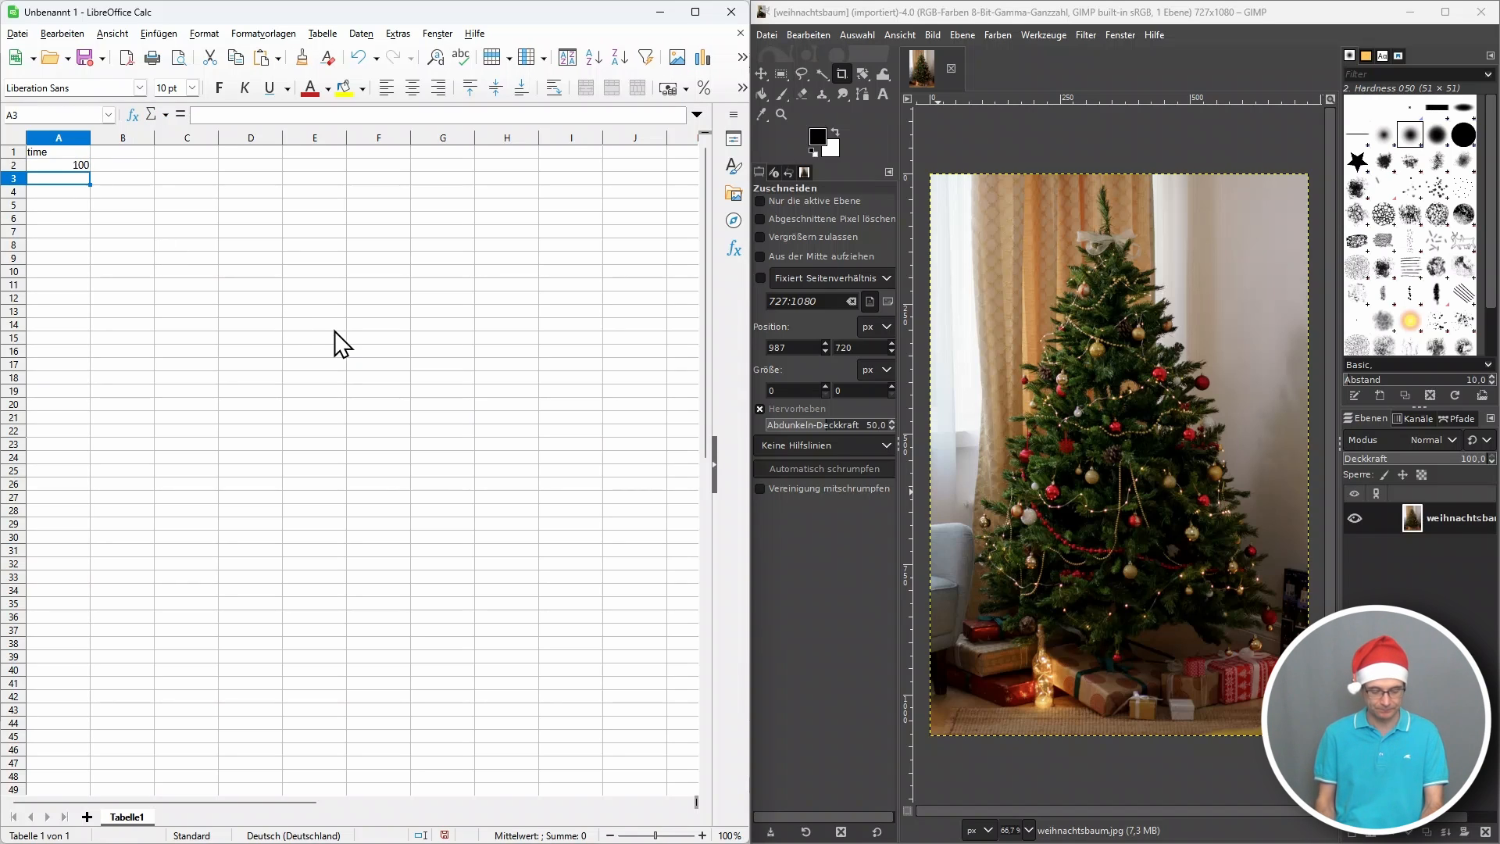
{"action": "type", "text": "200"}
{"action": "key", "text": "Return"}
{"action": "type", "text": "300"}
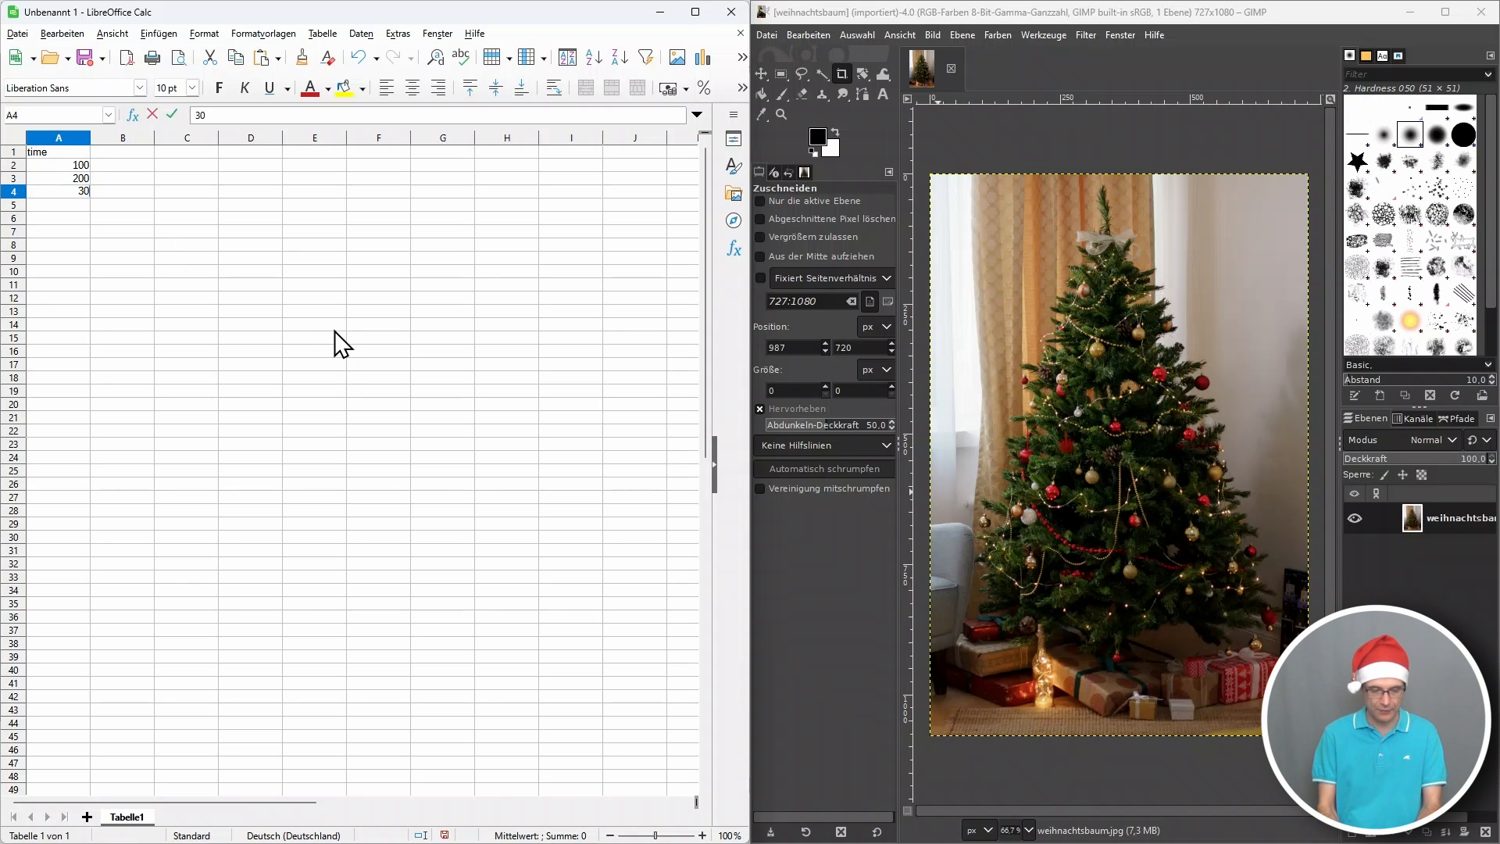
{"action": "key", "text": "Return"}
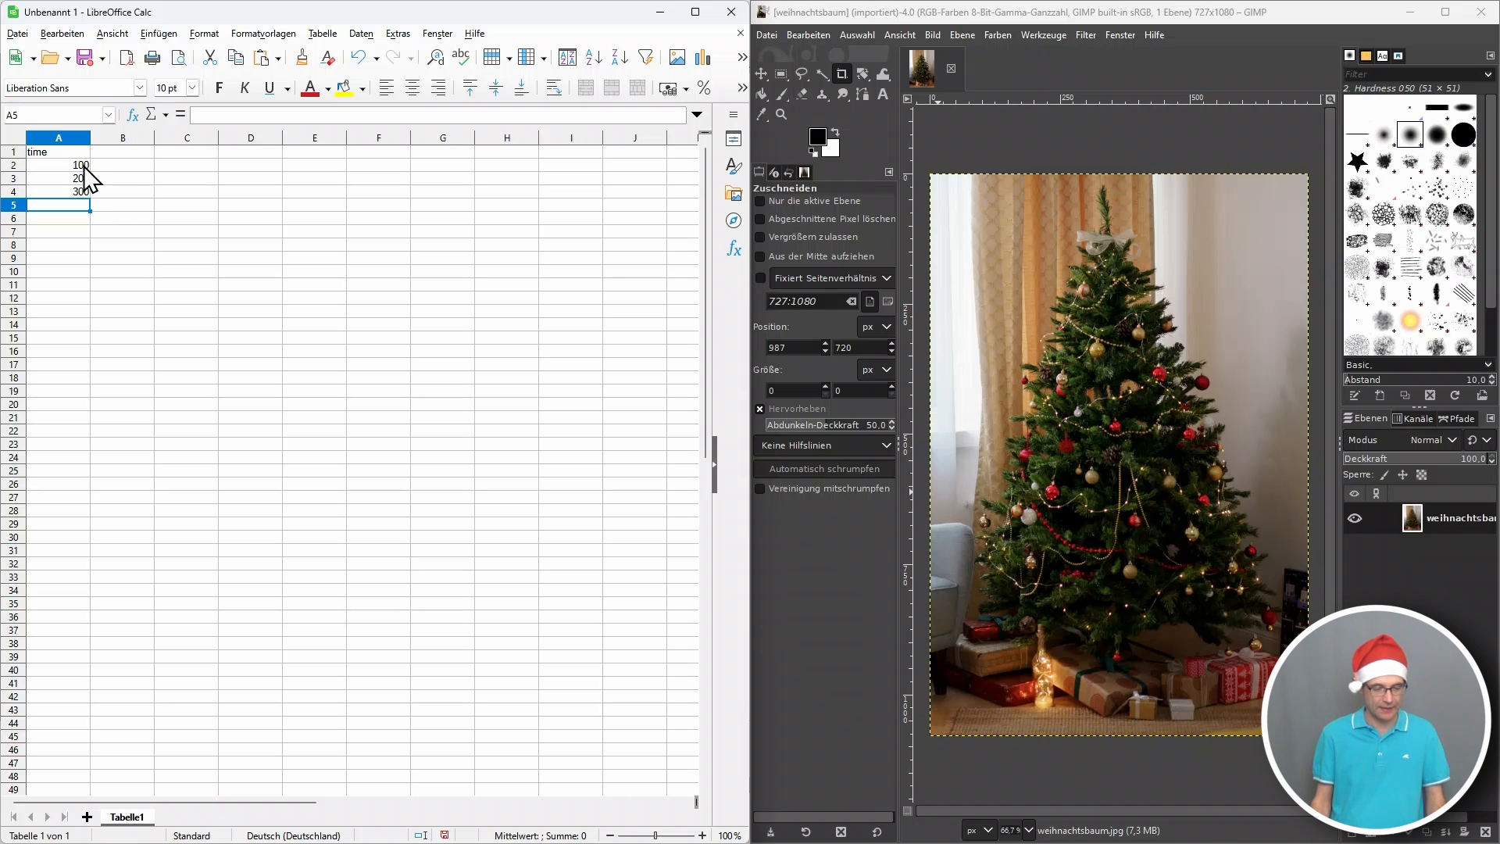
{"action": "left_click_drag", "start_coordinate": [84, 167], "coordinate": [66, 773]}
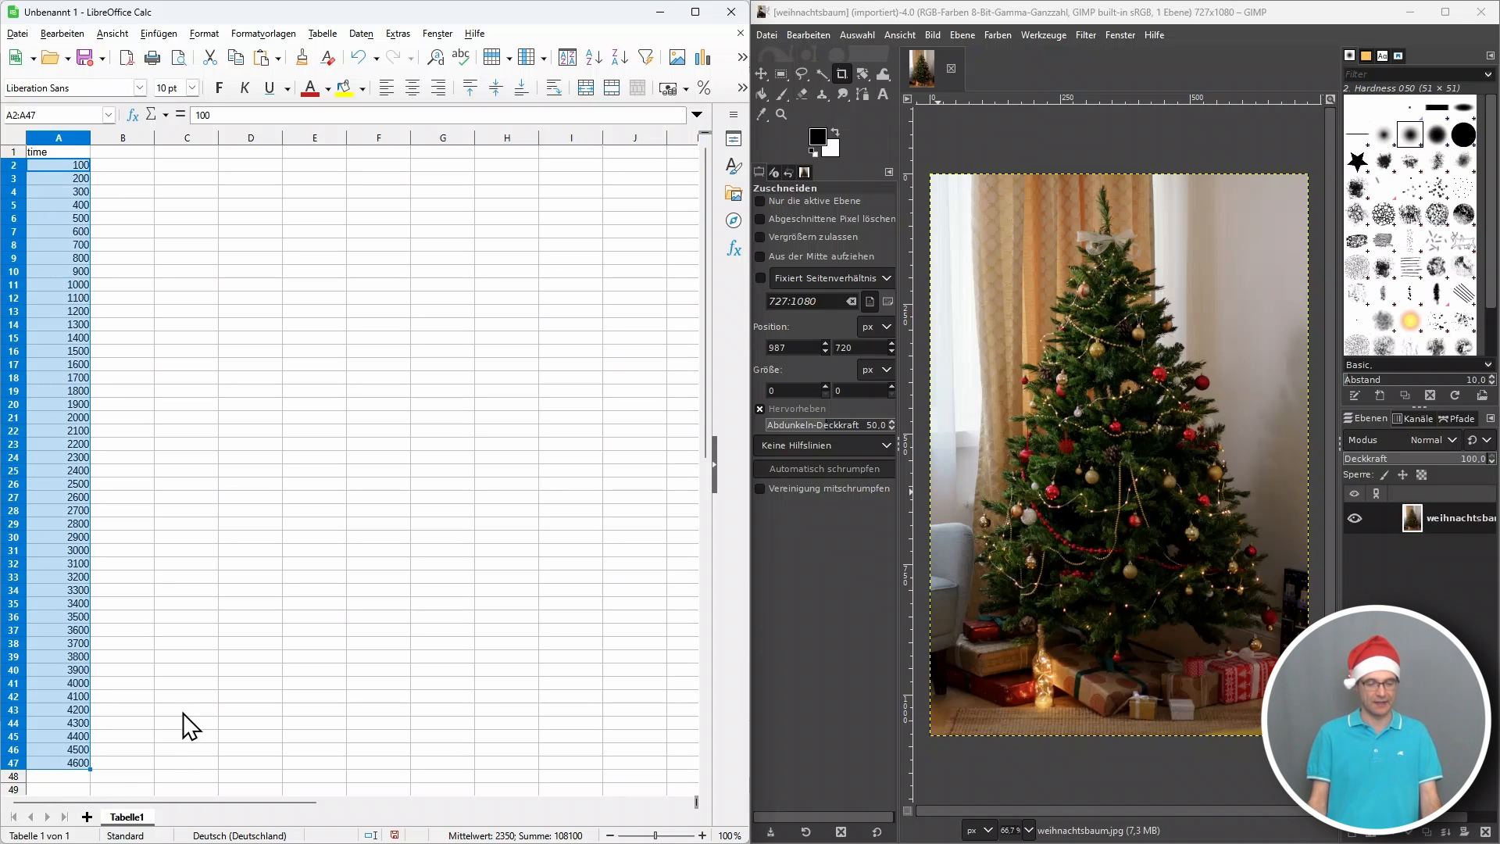
Add the column headers Fixation_X in B1 and Fixation_Y in C1.
{"action": "left_click", "coordinate": [133, 153]}
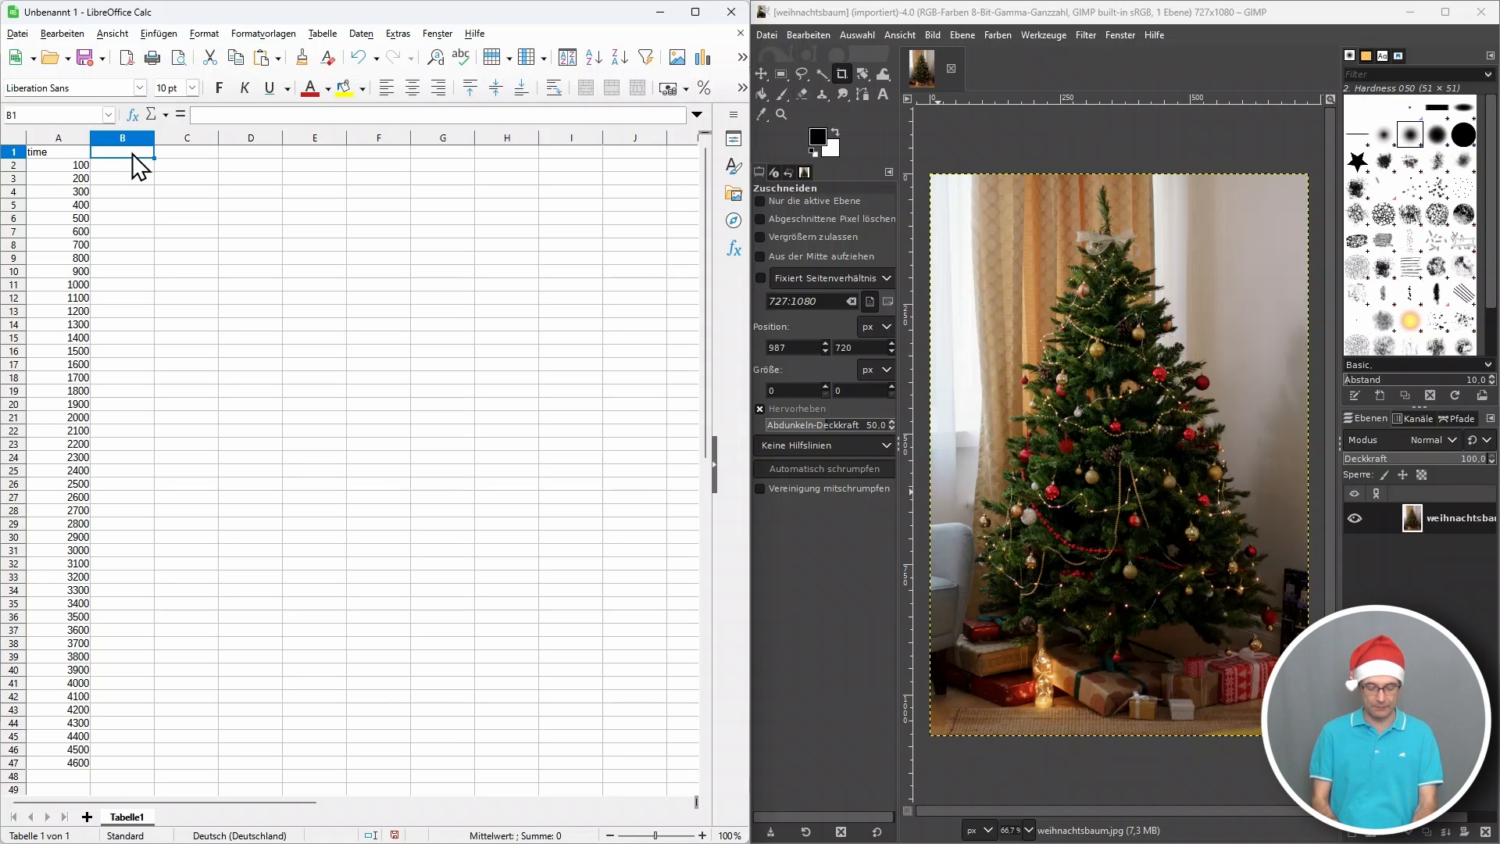
{"action": "type", "text": "Fixation"}
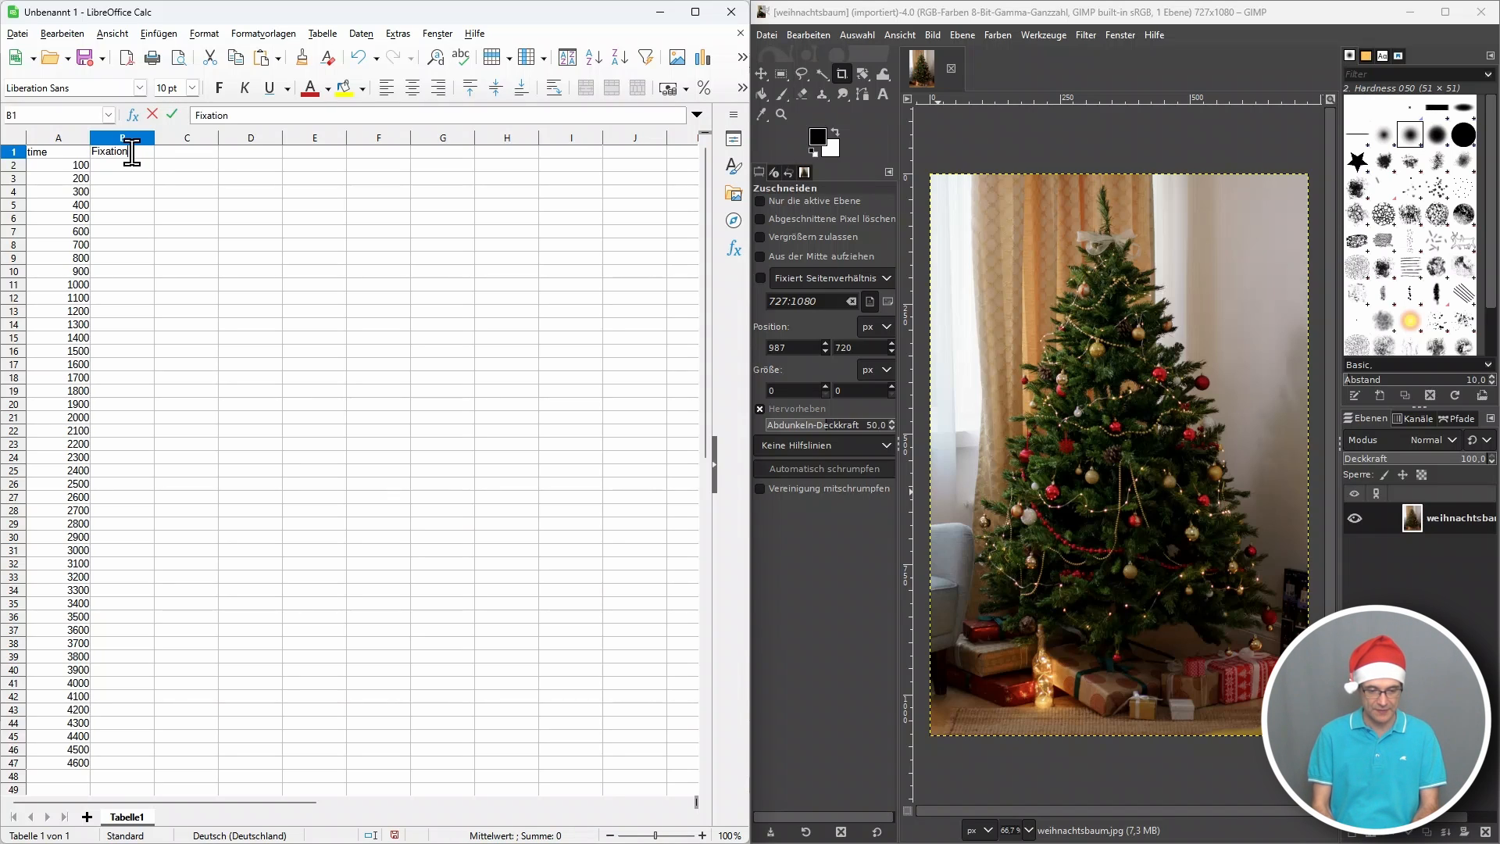
{"action": "type", "text": "_X"}
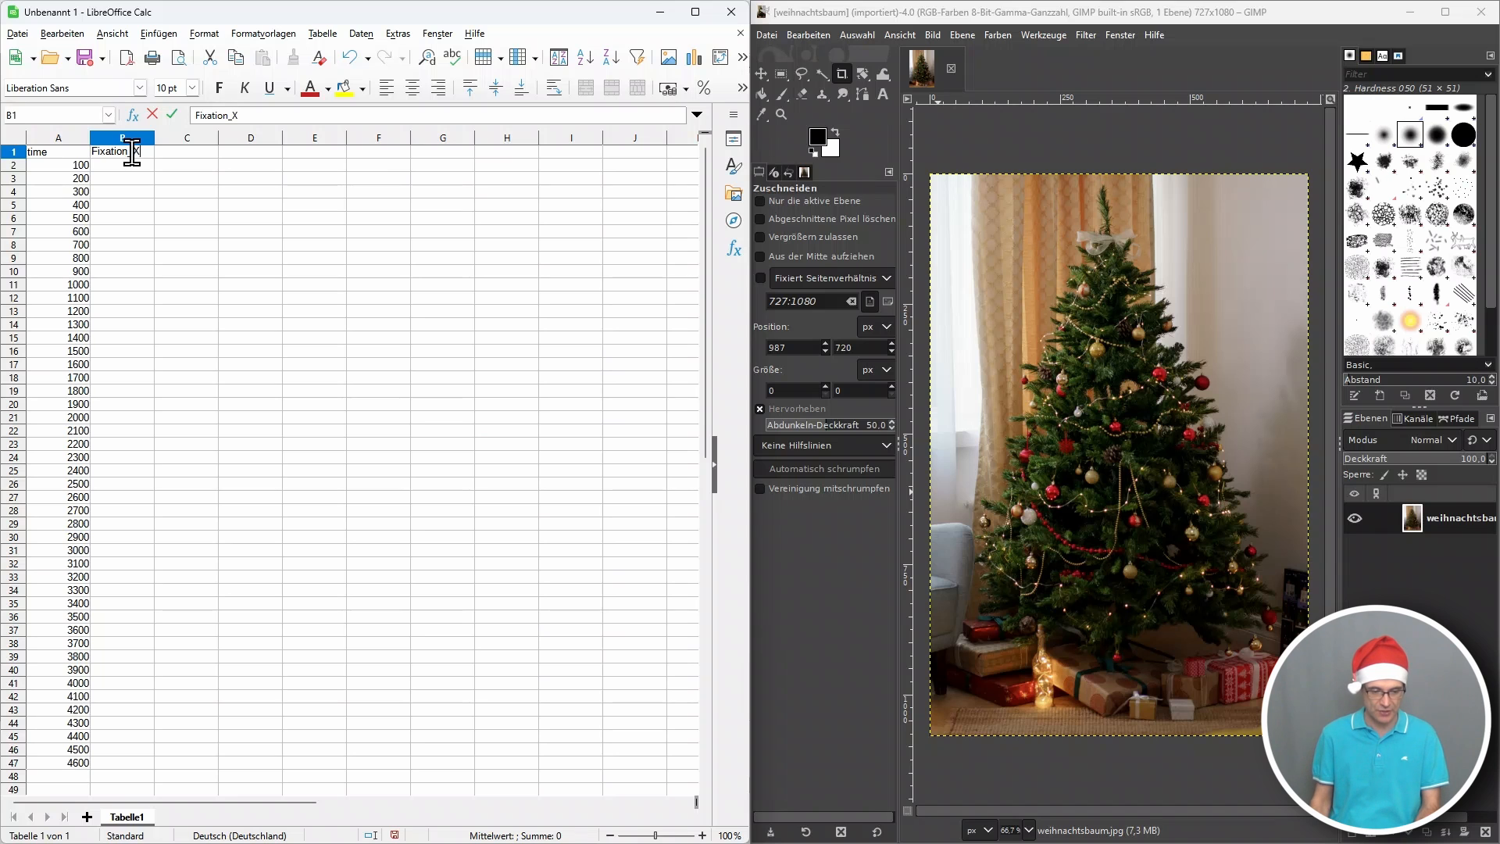
{"action": "left_click", "coordinate": [190, 164]}
{"action": "type", "text": "Fixation_Y"}
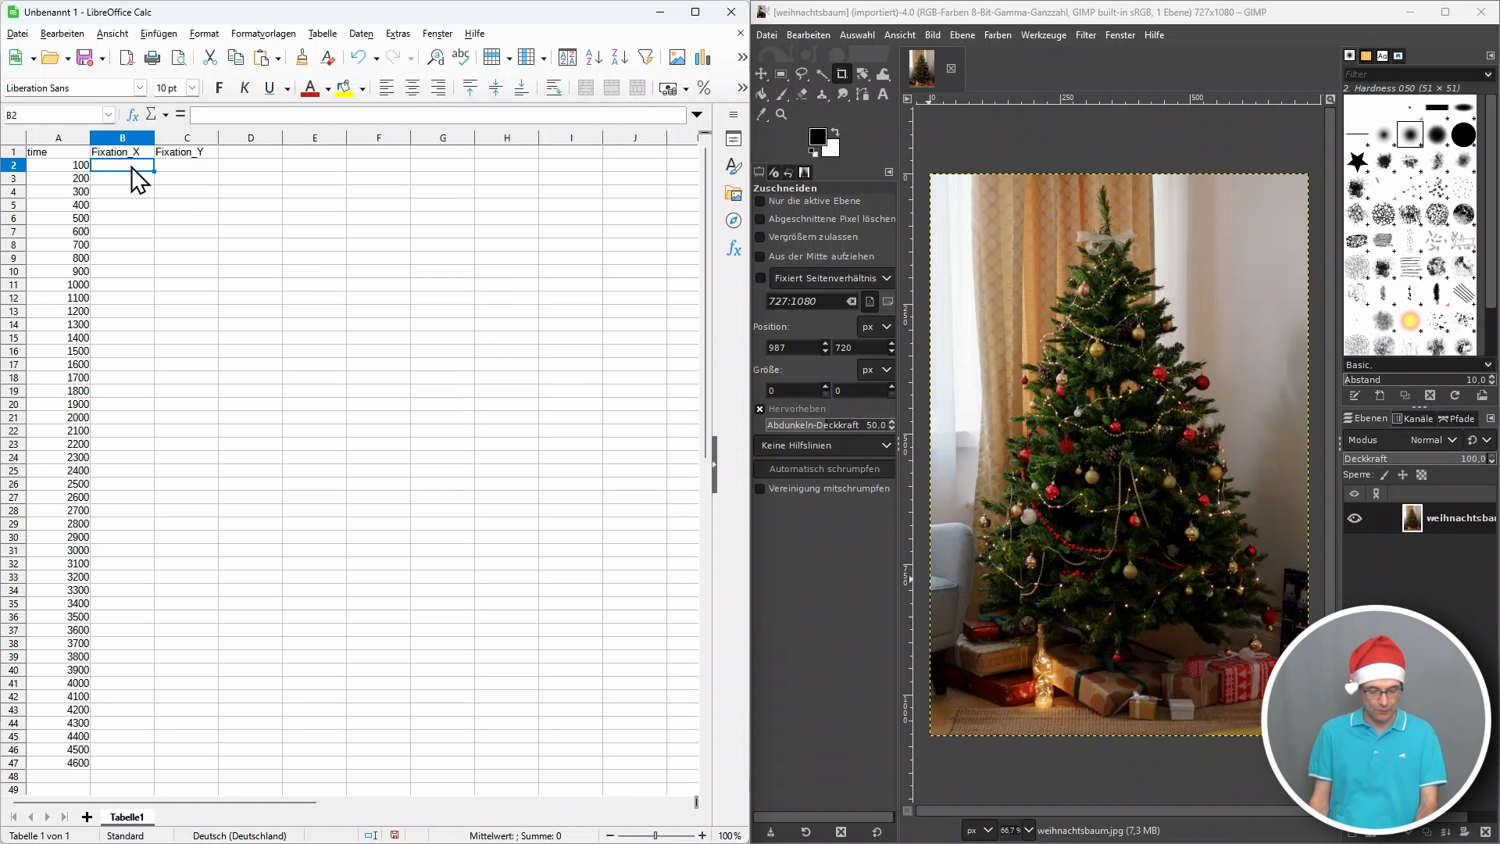
Enter 150 for Fixation_X and 900 for Fixation_Y at time 100, and copy both values to time 200.
{"action": "type", "text": "150"}
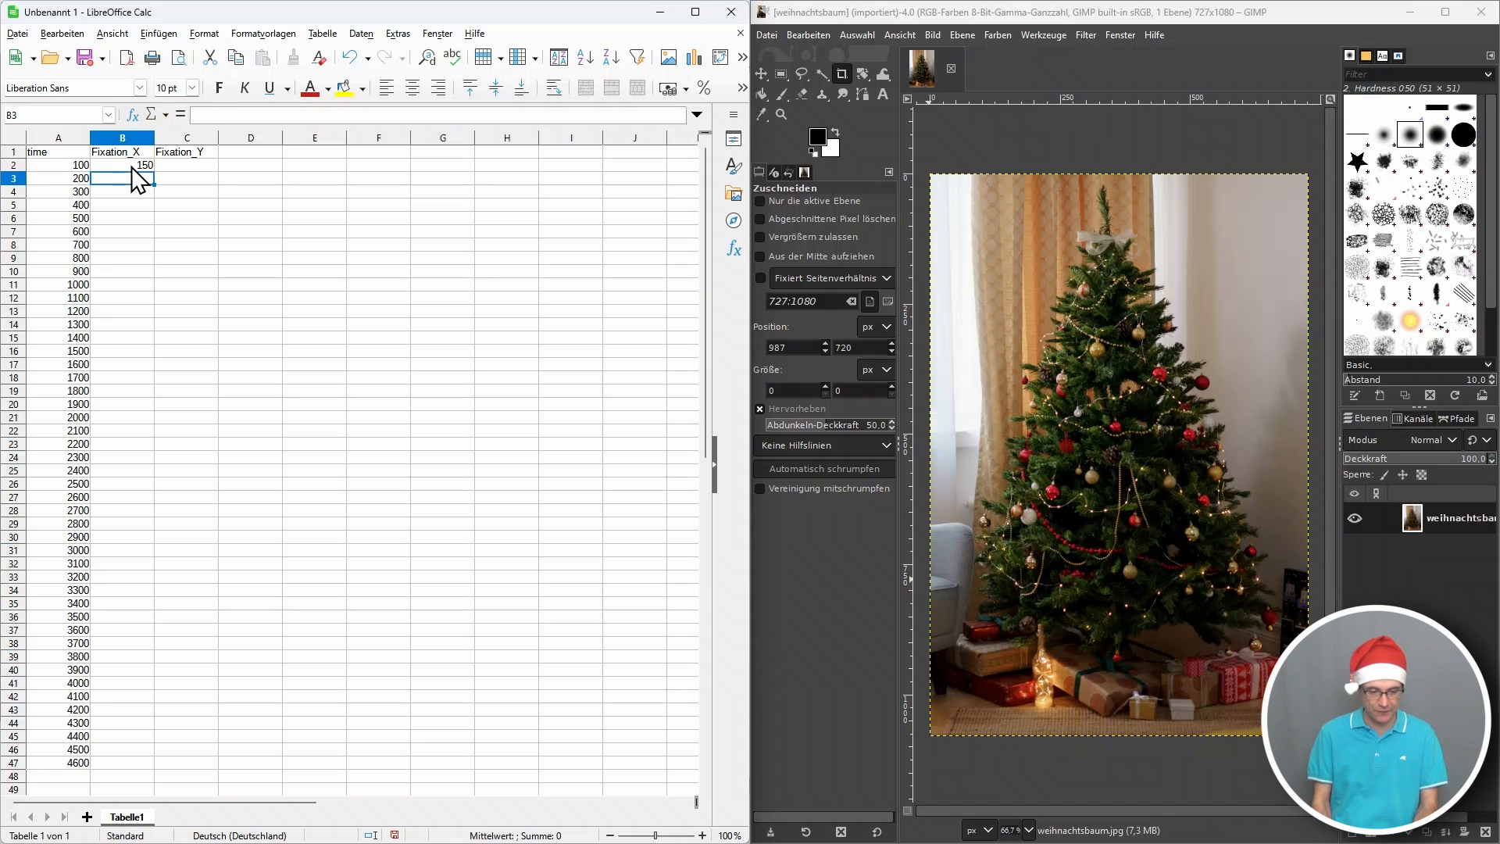
{"action": "key", "text": "Tab"}
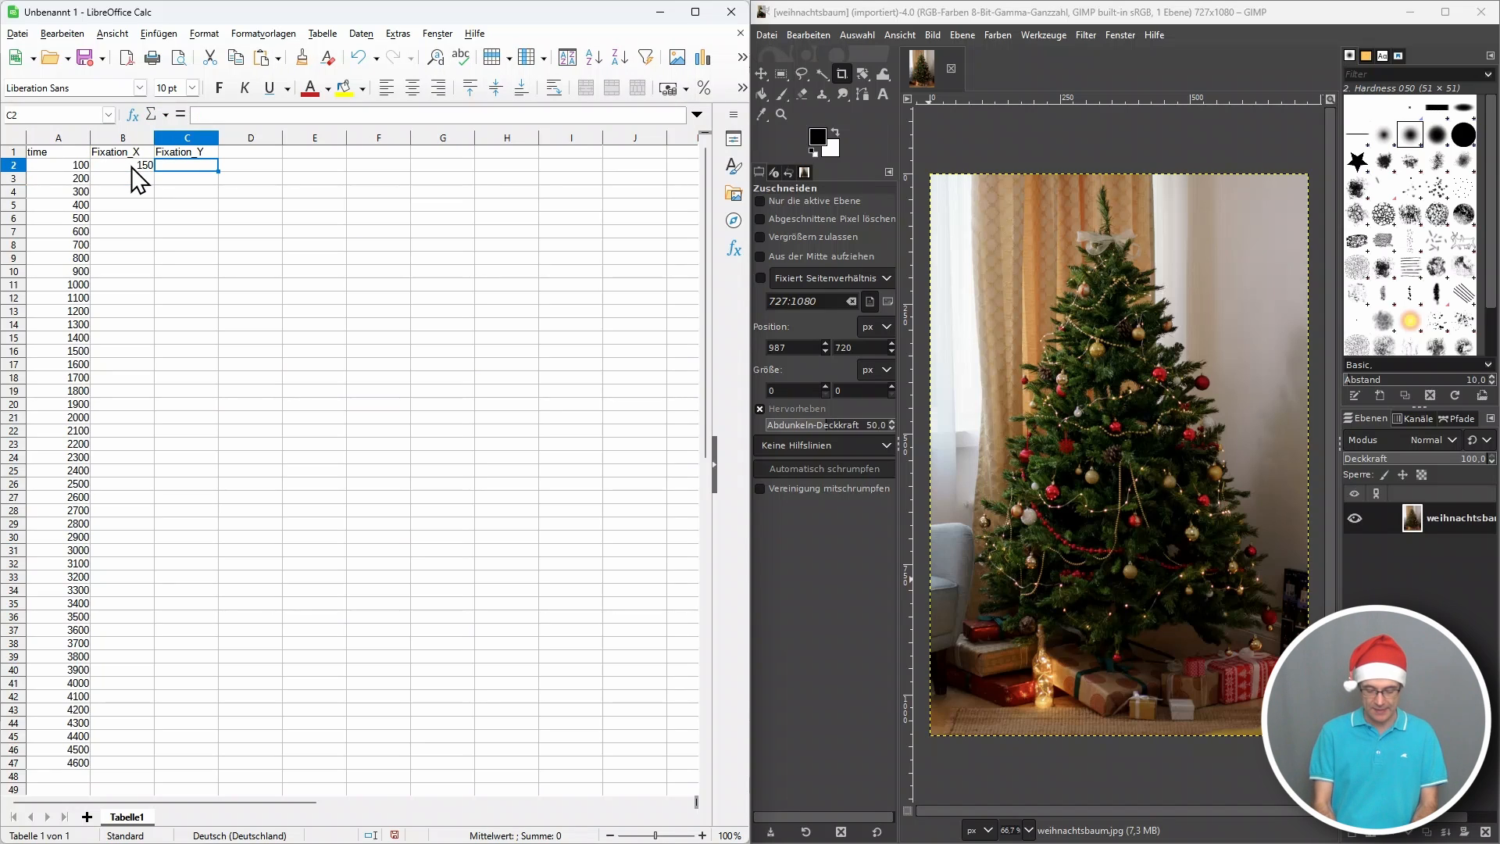
{"action": "type", "text": "900"}
{"action": "key", "text": "Return"}
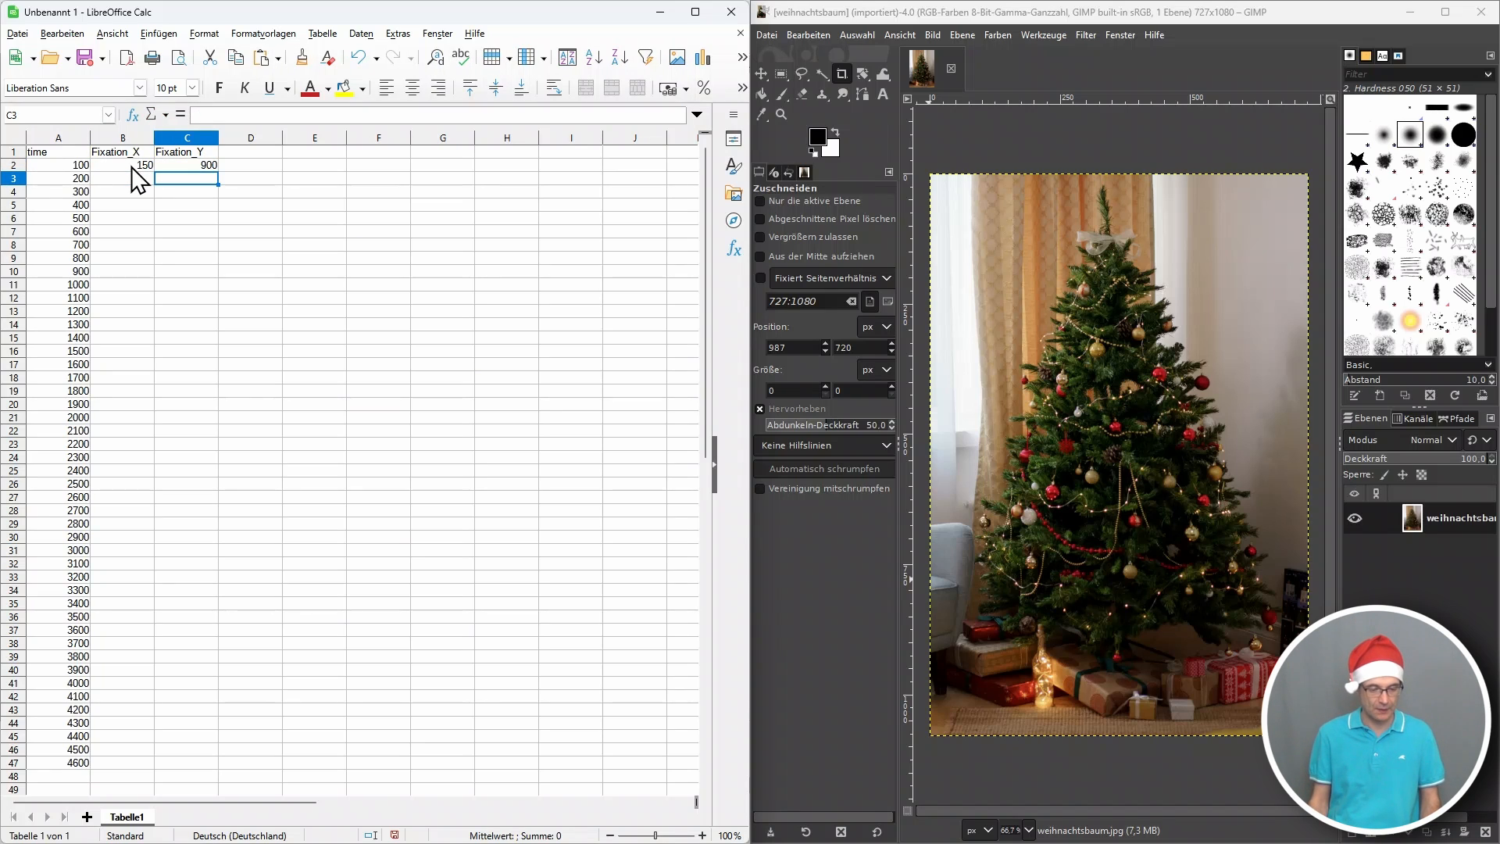
{"action": "left_click_drag", "start_coordinate": [132, 166], "coordinate": [164, 166]}
{"action": "key", "text": "ctrl+c"}
{"action": "left_click", "coordinate": [145, 179]}
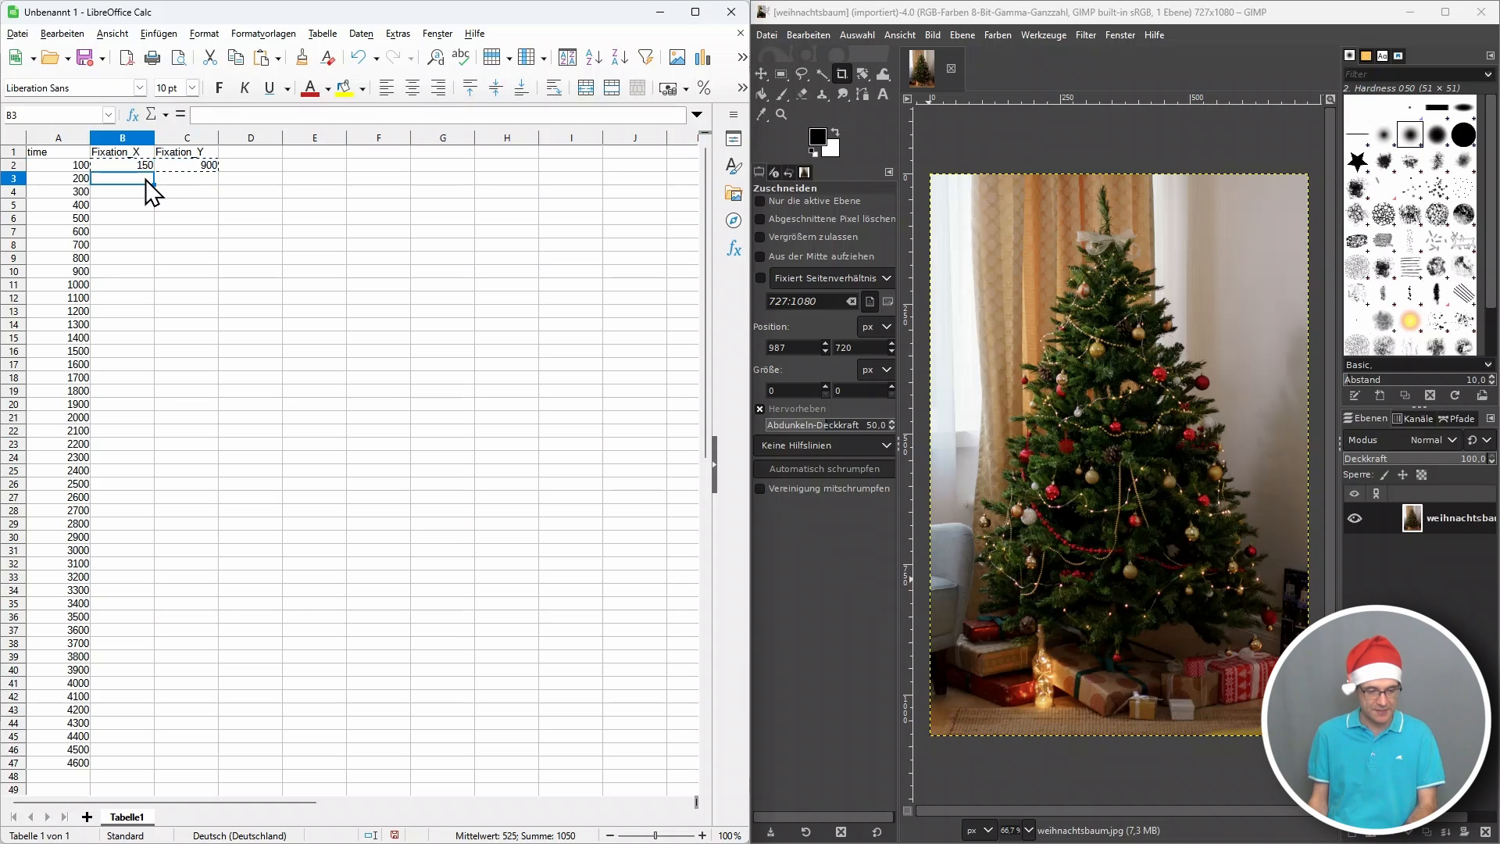
{"action": "key", "text": "ctrl+v"}
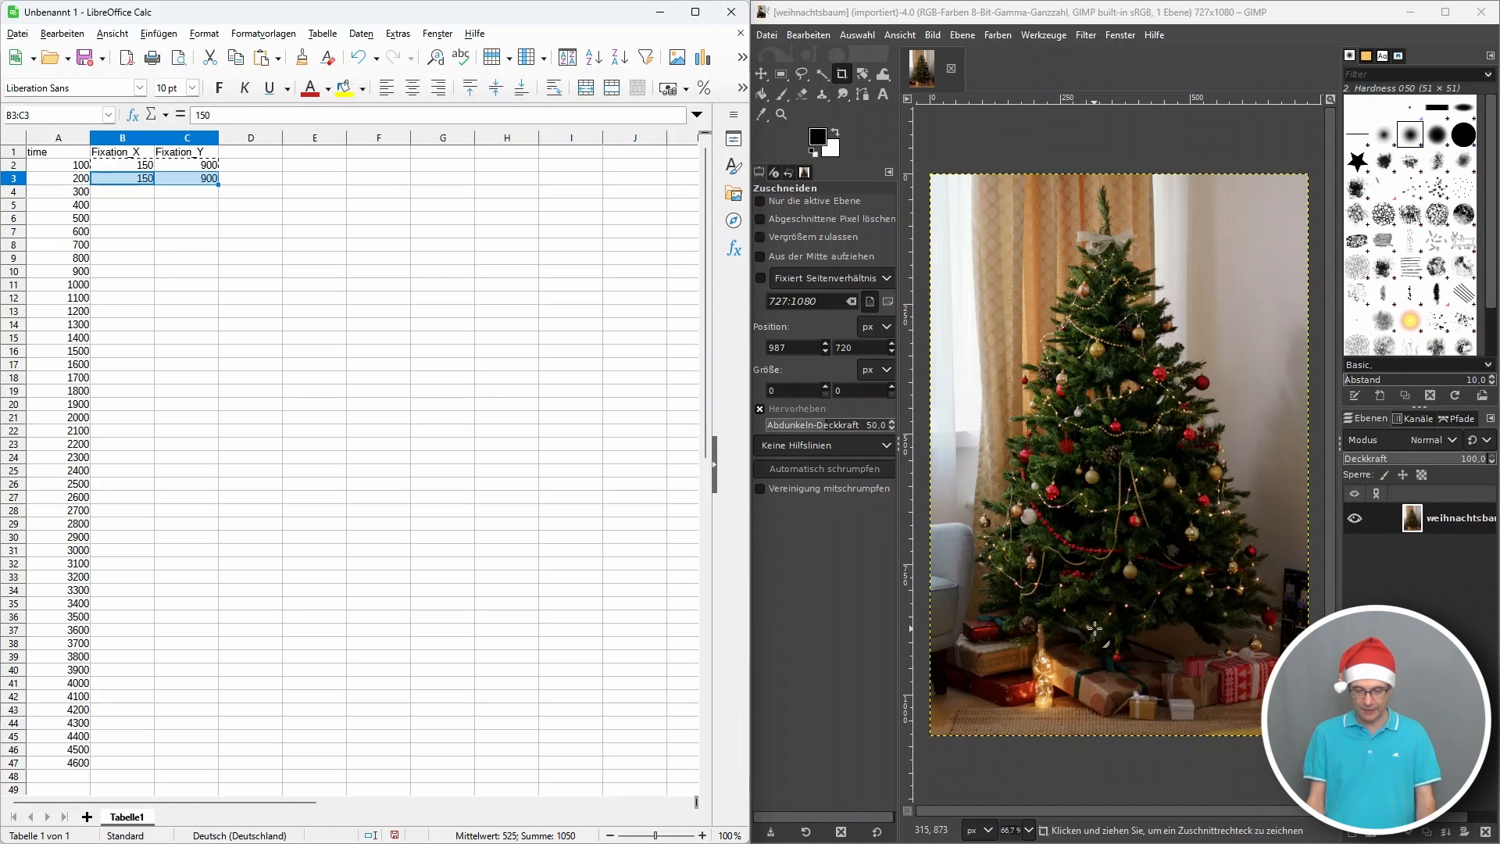
Enter 300 for Fixation_X and 900 for Fixation_Y in the rows for times 300 and 400.
{"action": "left_click", "coordinate": [125, 191]}
{"action": "type", "text": "300"}
{"action": "key", "text": "Return"}
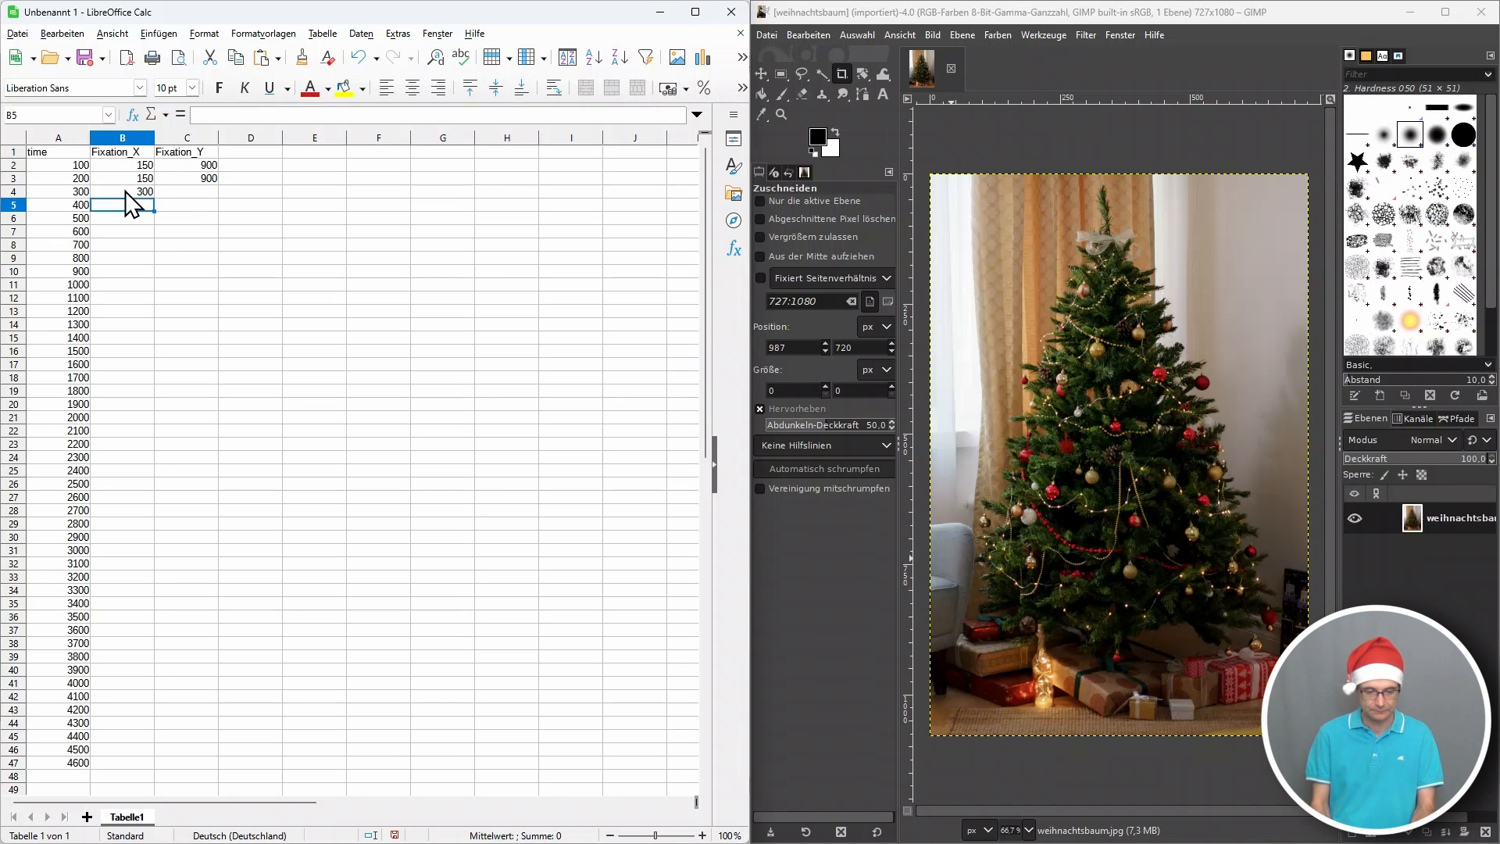
{"action": "key", "text": "Up"}
{"action": "key", "text": "Right"}
{"action": "type", "text": "900"}
{"action": "key", "text": "Return"}
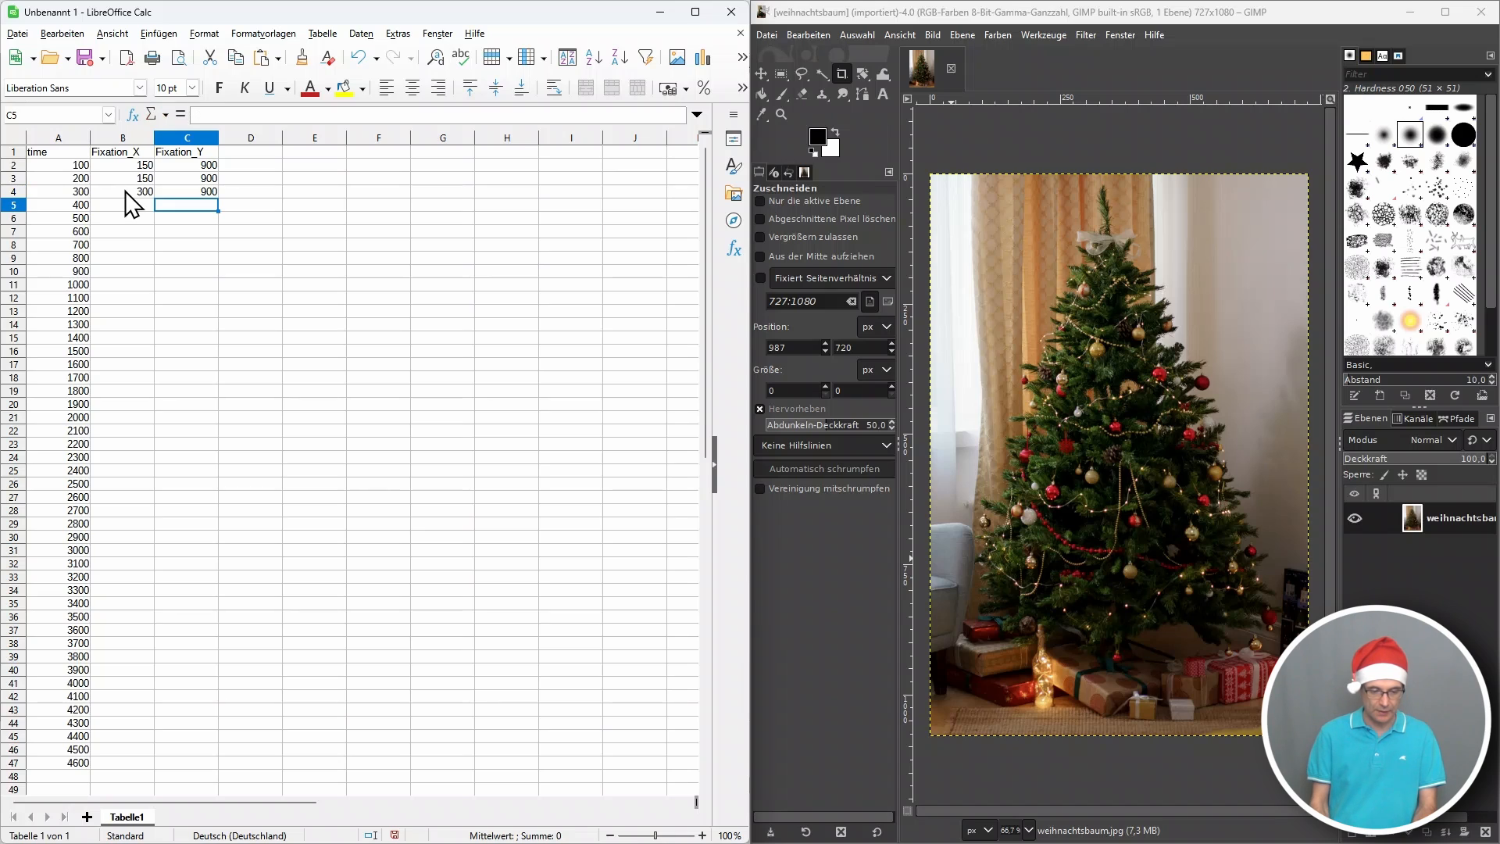
{"action": "key", "text": "Left"}
{"action": "type", "text": "300"}
{"action": "key", "text": "Tab"}
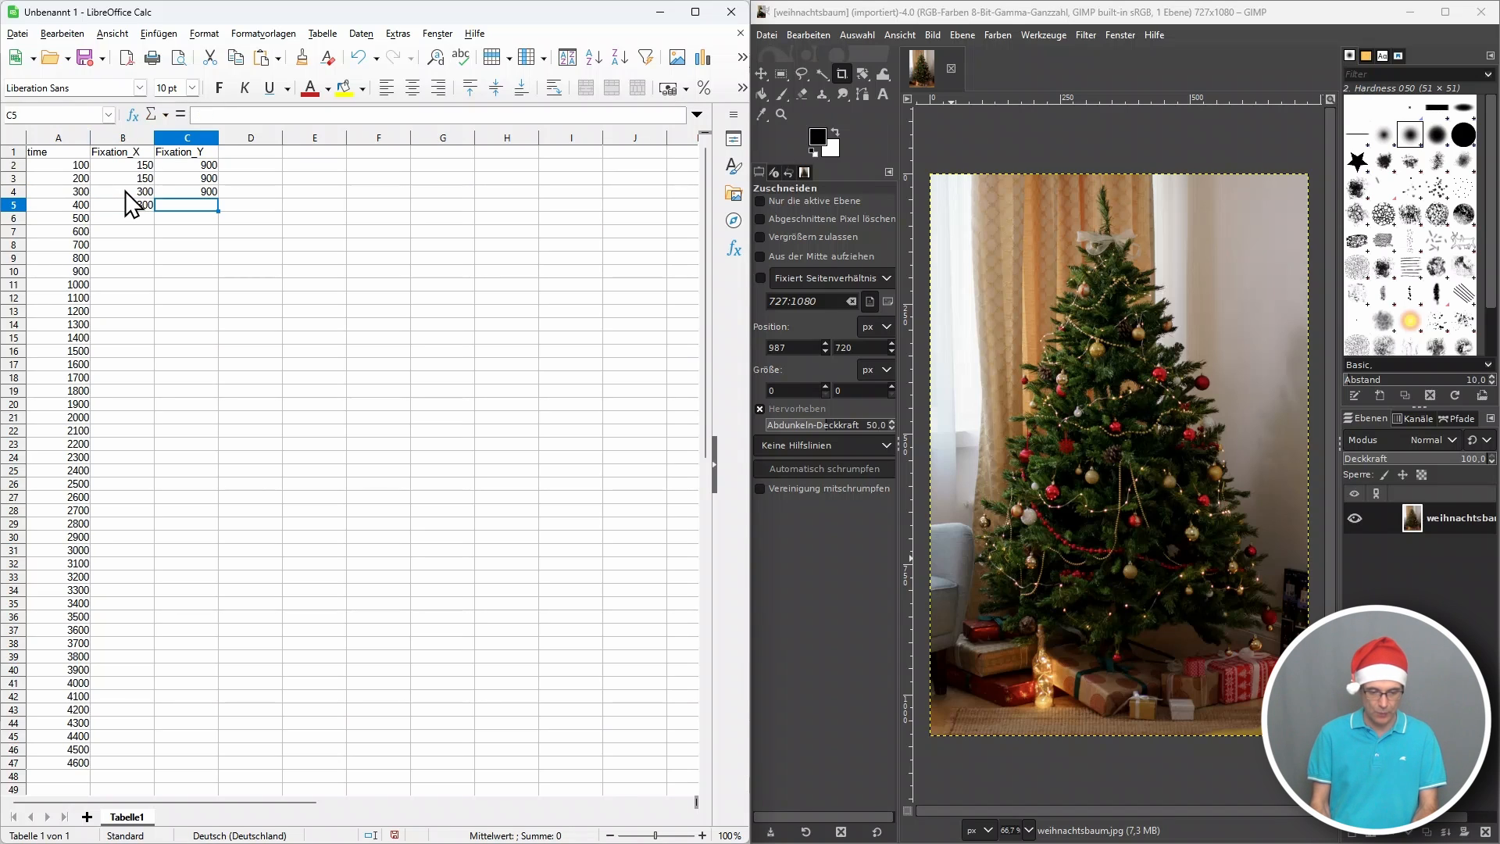
{"action": "type", "text": "900"}
{"action": "key", "text": "Return"}
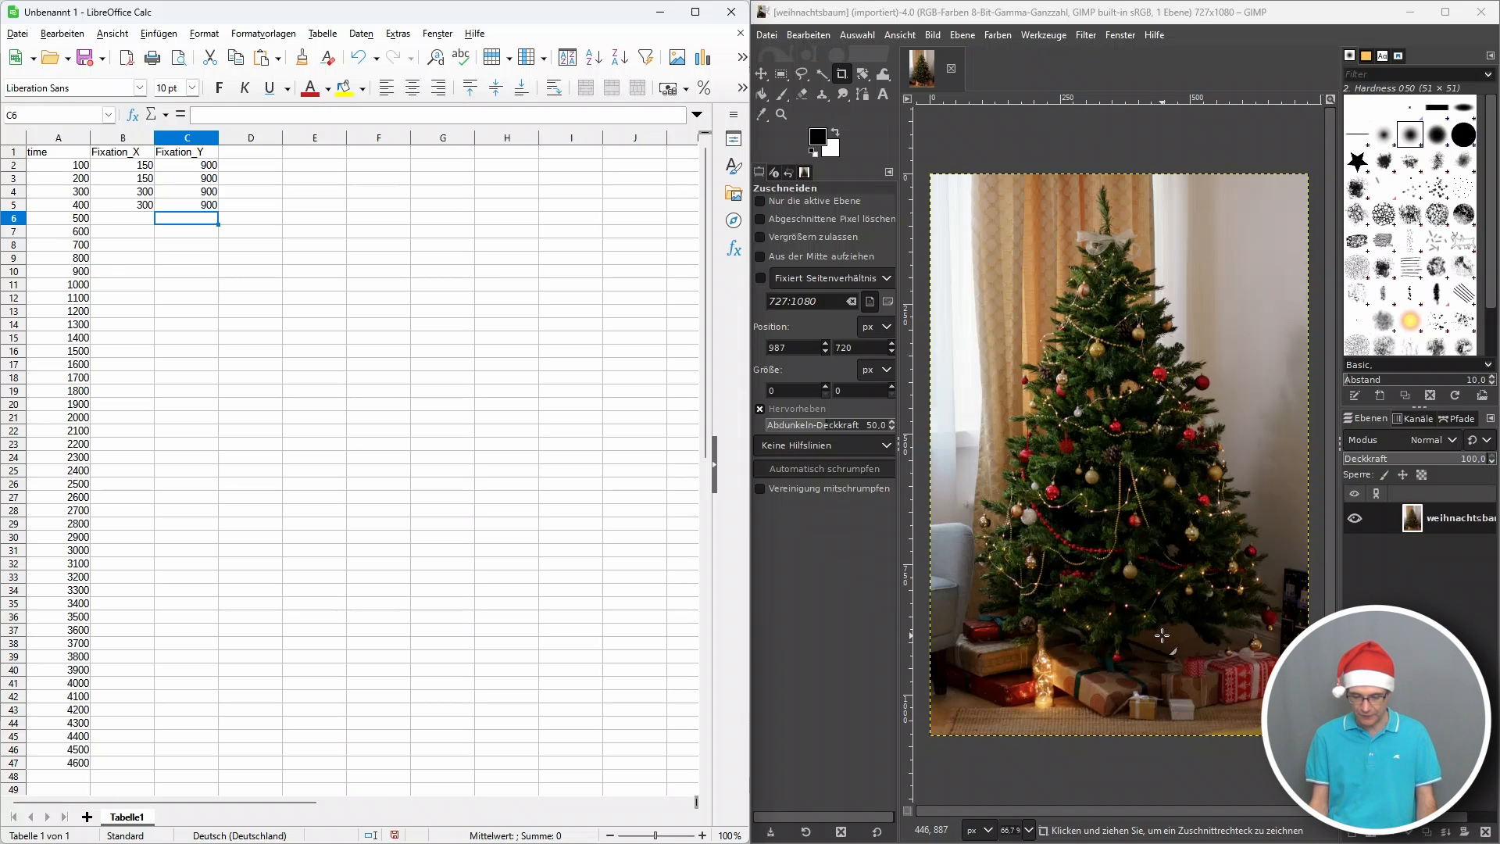
Enter the Fixation_X values 450 for times 500 and 600, and 600 for times 700 and 800.
{"action": "left_click", "coordinate": [152, 222]}
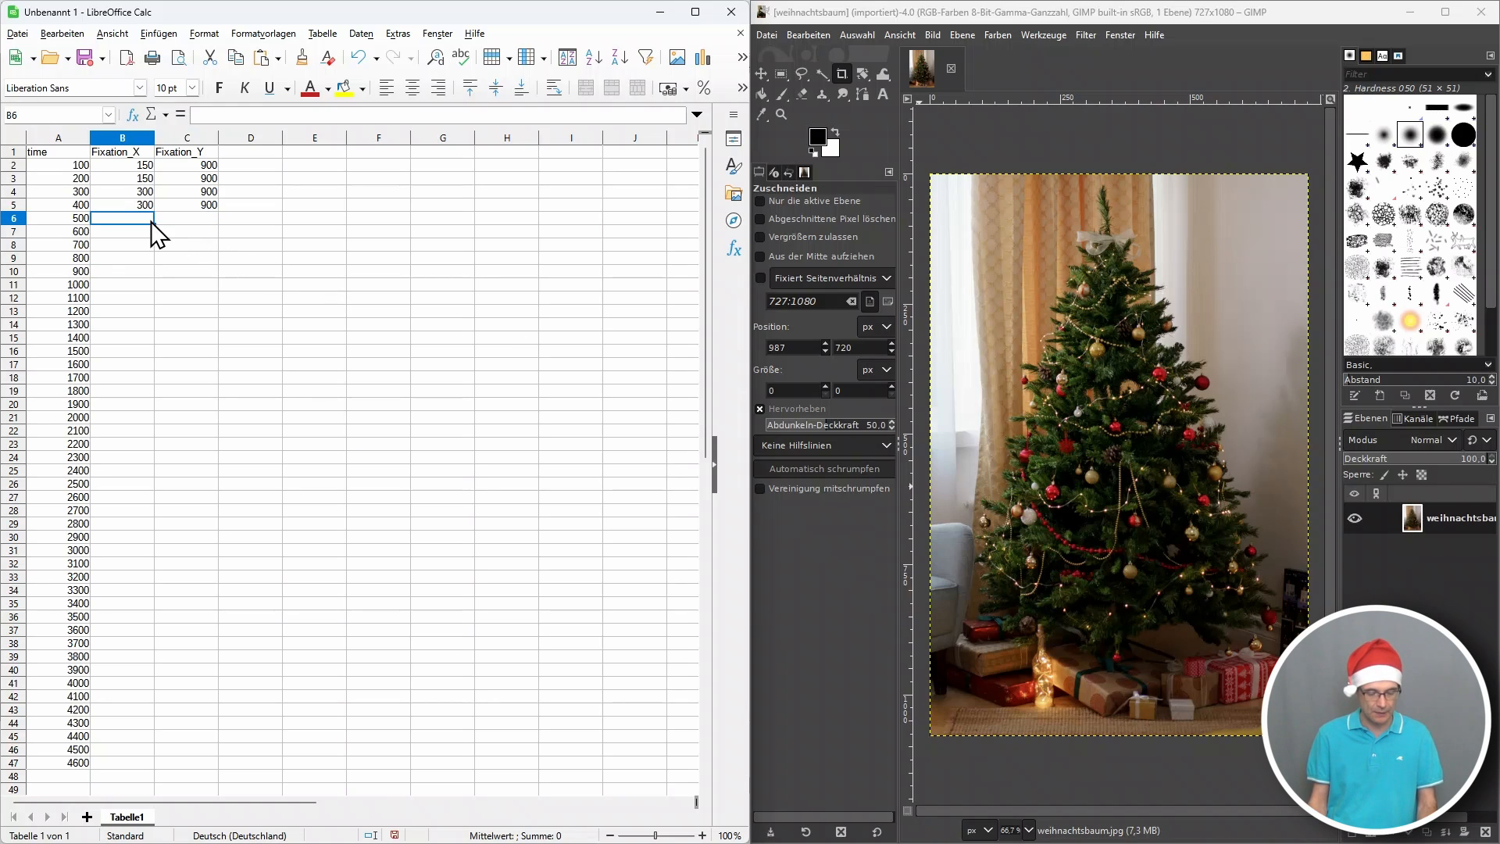
{"action": "type", "text": "450"}
{"action": "key", "text": "Return"}
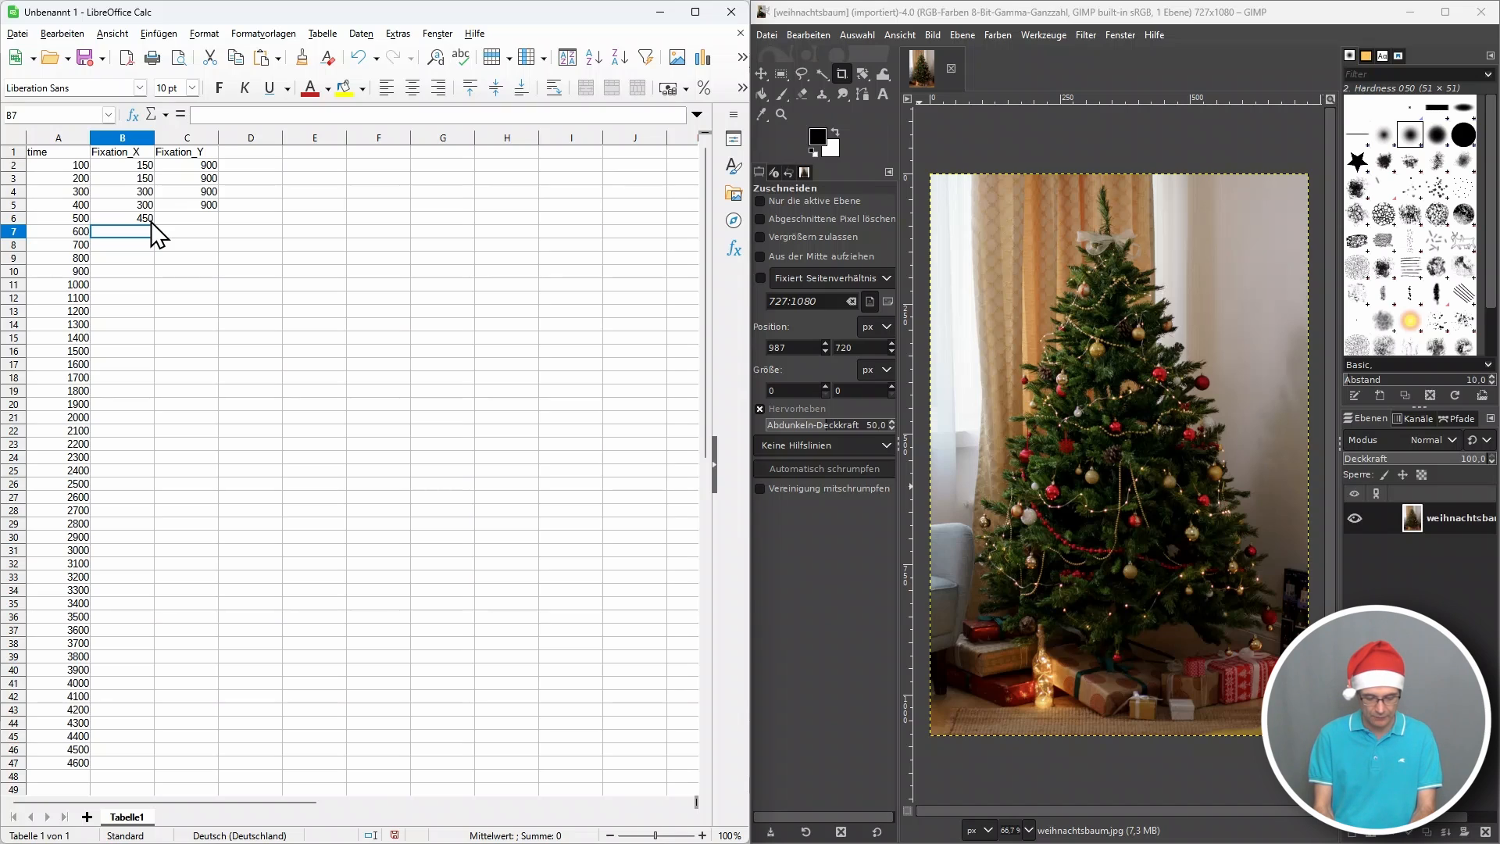
{"action": "type", "text": "450"}
{"action": "key", "text": "Return"}
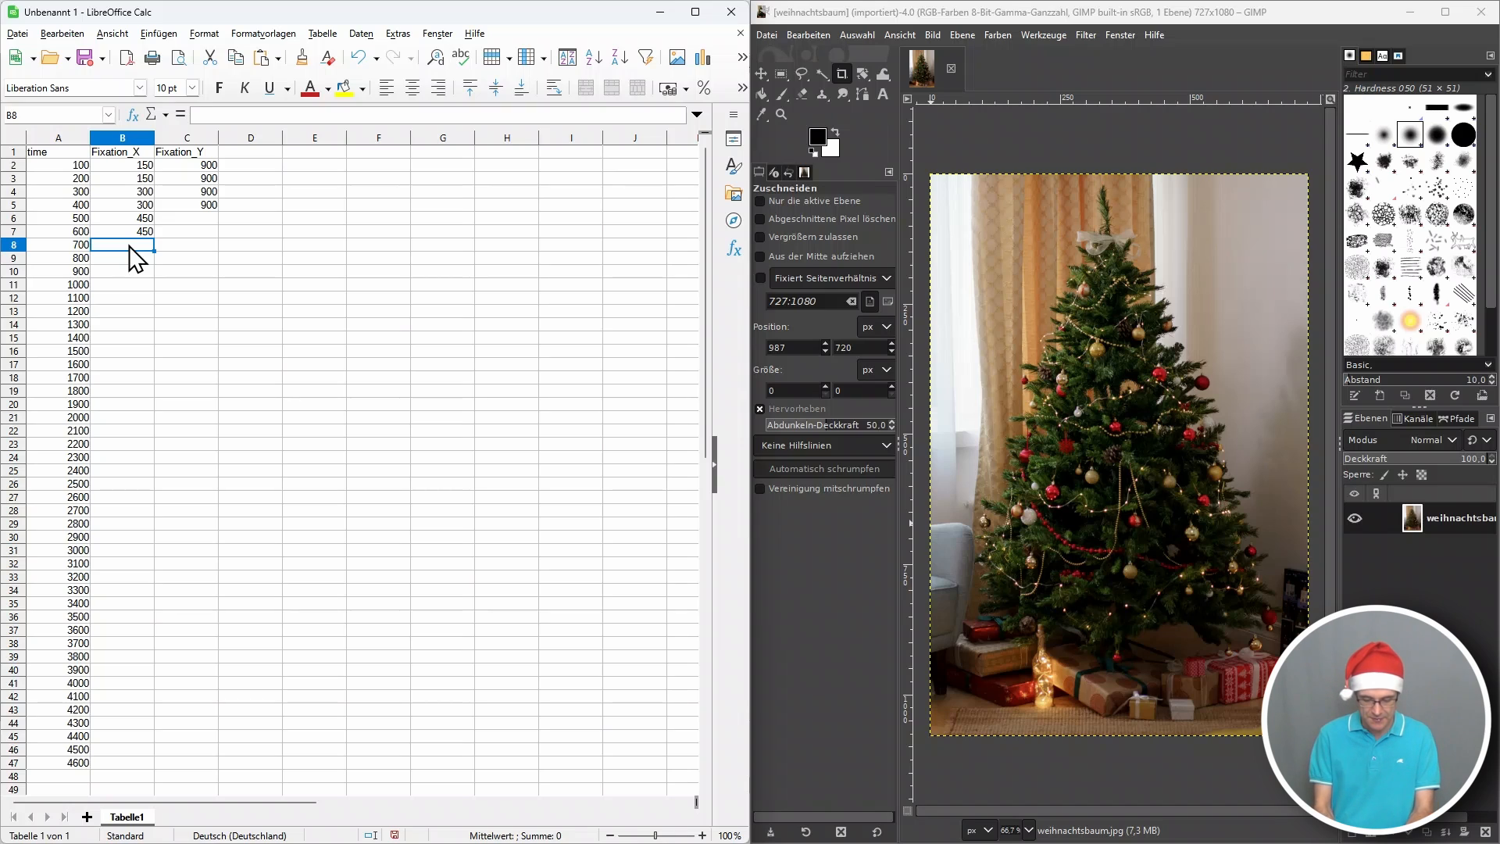
{"action": "type", "text": "600"}
{"action": "key", "text": "Return"}
{"action": "type", "text": "600"}
{"action": "key", "text": "Return"}
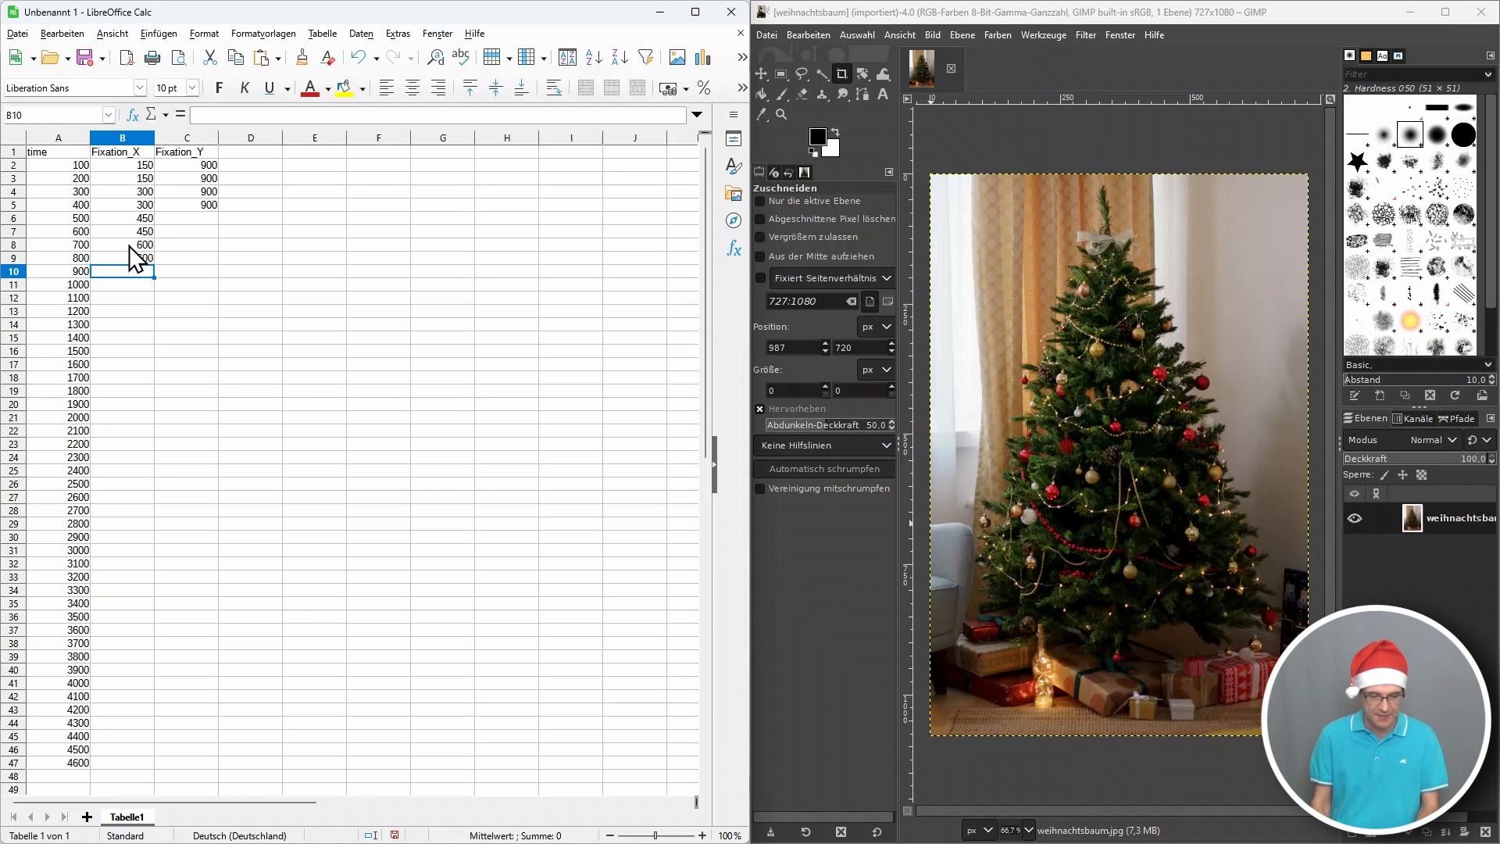
Copy the Fixation_Y value 900 from C5 into cells C6 through C9.
{"action": "left_click", "coordinate": [201, 204]}
{"action": "key", "text": "ctrl+c"}
{"action": "left_click", "coordinate": [196, 219]}
{"action": "key", "text": "ctrl+v"}
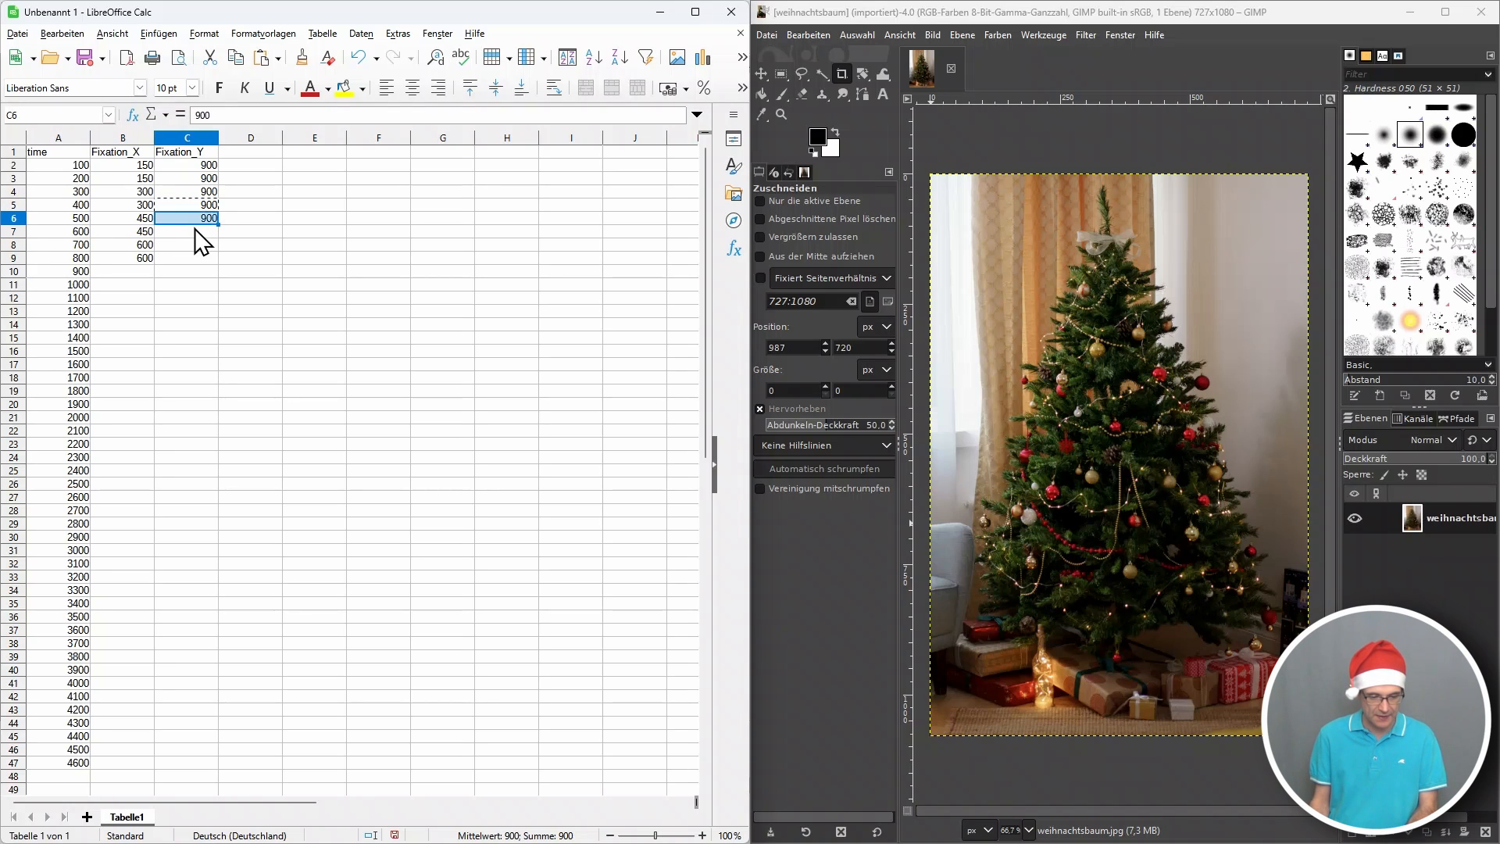
{"action": "left_click", "coordinate": [195, 231]}
{"action": "key", "text": "ctrl+v"}
{"action": "left_click", "coordinate": [193, 245]}
{"action": "key", "text": "ctrl+v"}
{"action": "left_click", "coordinate": [193, 257]}
{"action": "key", "text": "ctrl+v"}
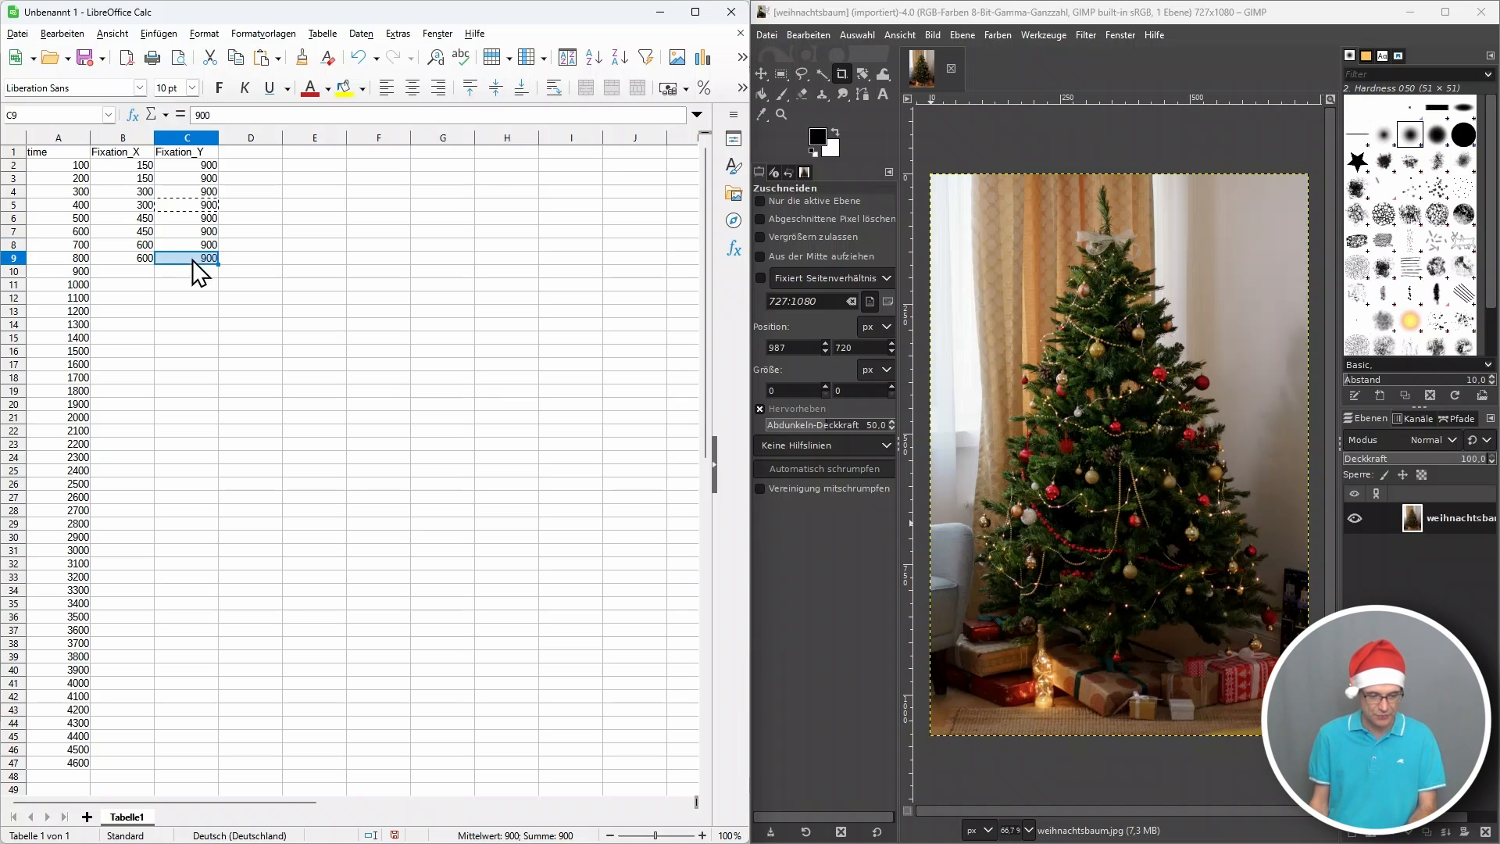
Enter 700 for Fixation_Y and 525 for Fixation_X in the row for time 900.
{"action": "left_click", "coordinate": [197, 271]}
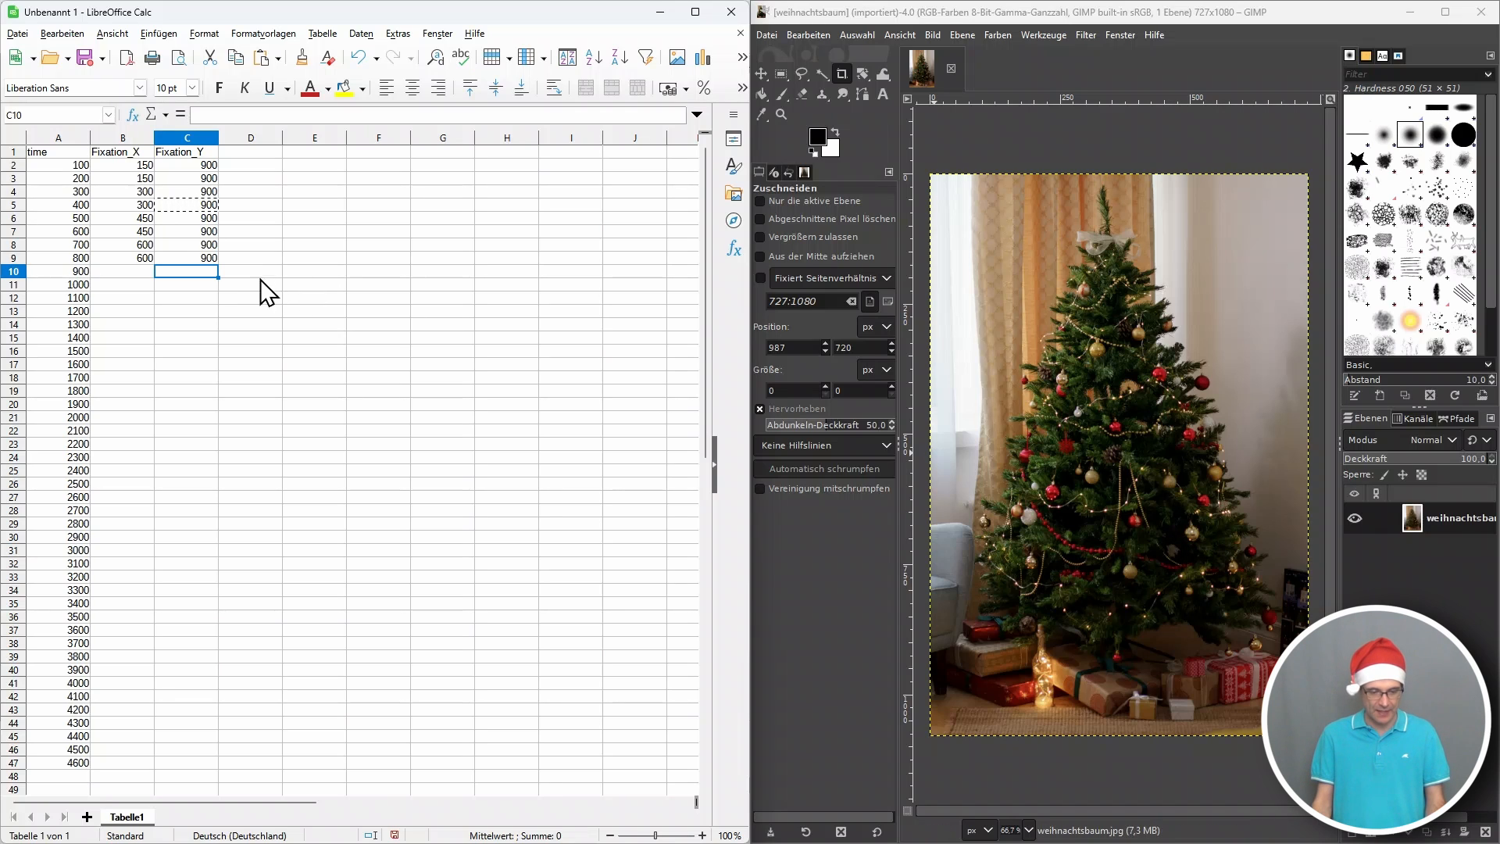
{"action": "type", "text": "700"}
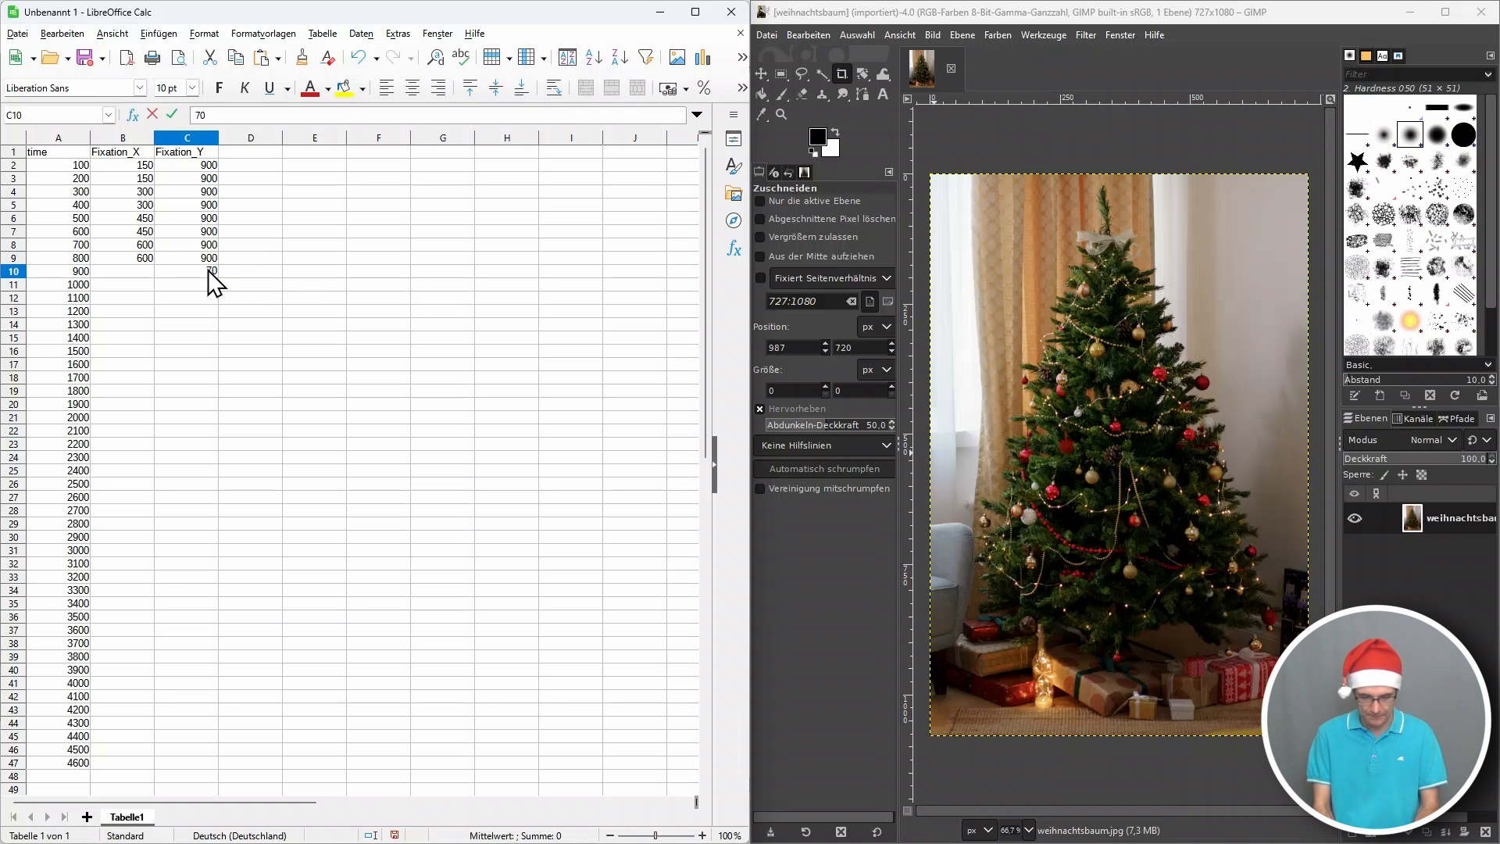
{"action": "key", "text": "Return"}
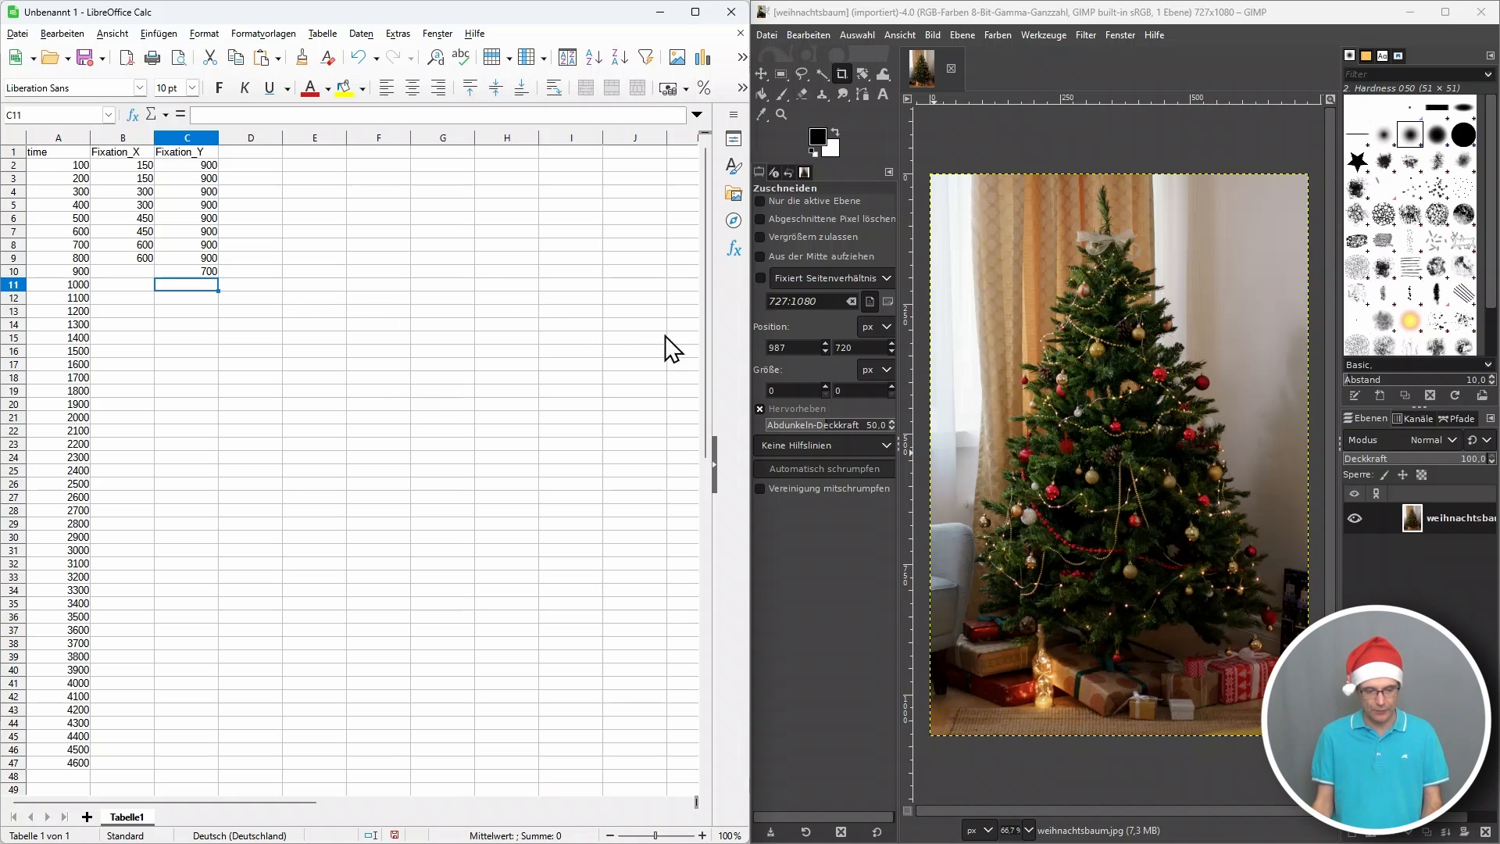
{"action": "left_click", "coordinate": [136, 262]}
{"action": "left_click", "coordinate": [133, 272]}
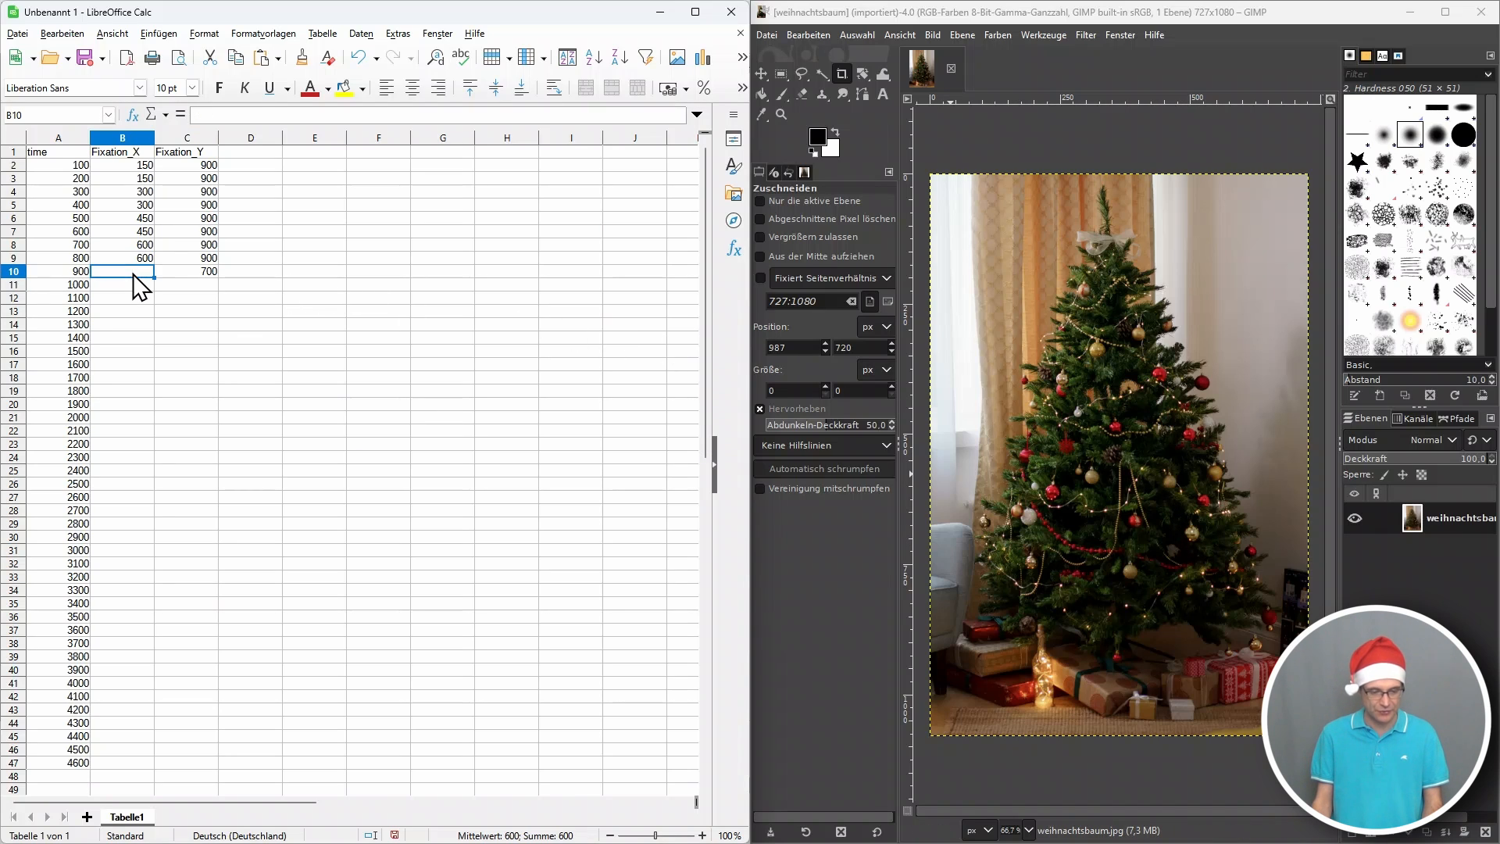
{"action": "type", "text": "525"}
{"action": "key", "text": "Return"}
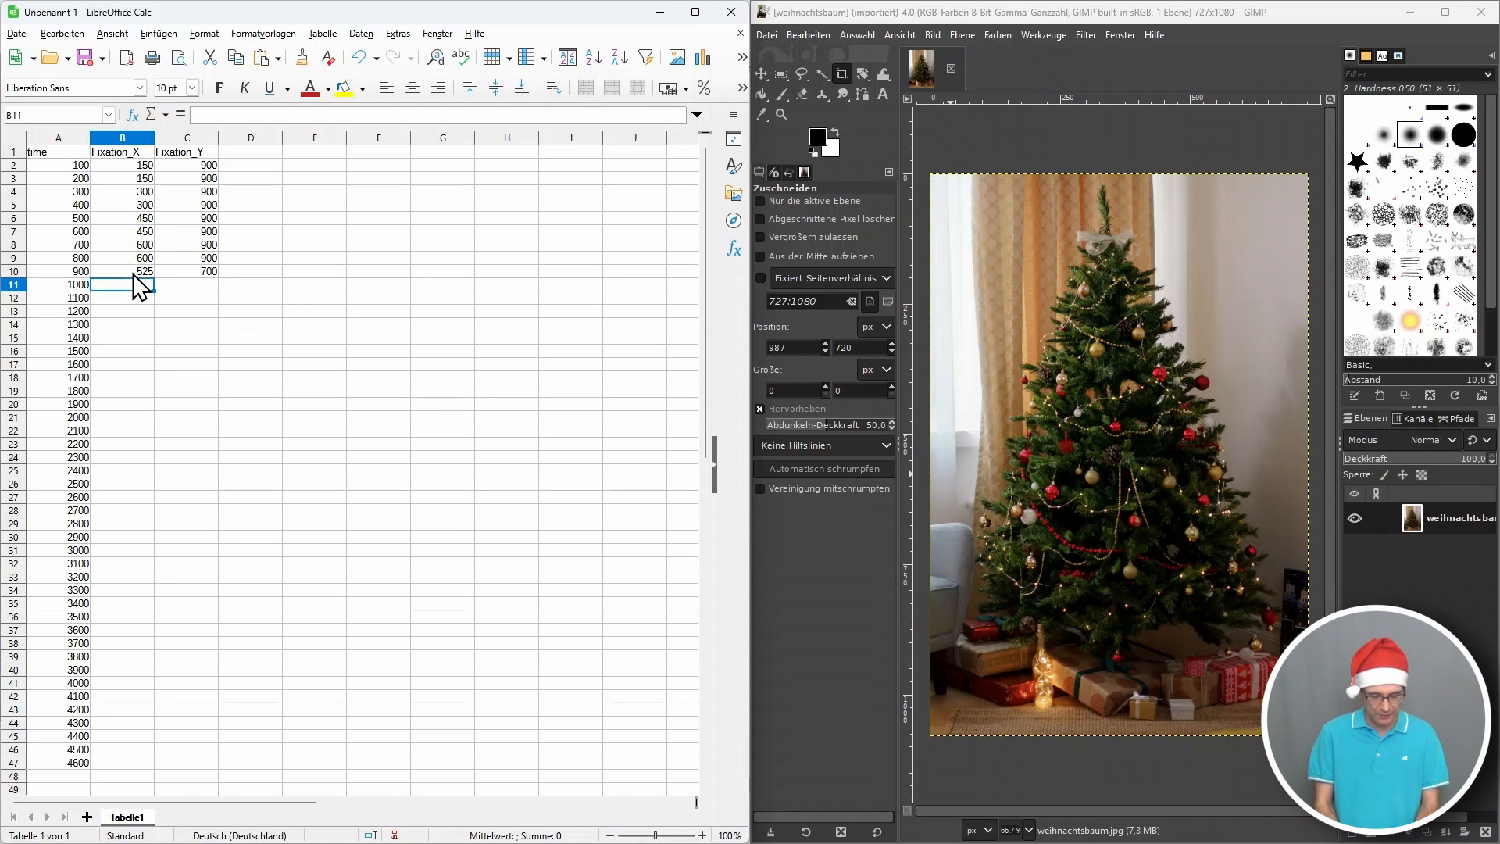
{"action": "left_click", "coordinate": [133, 273]}
{"action": "key", "text": "shift+Right"}
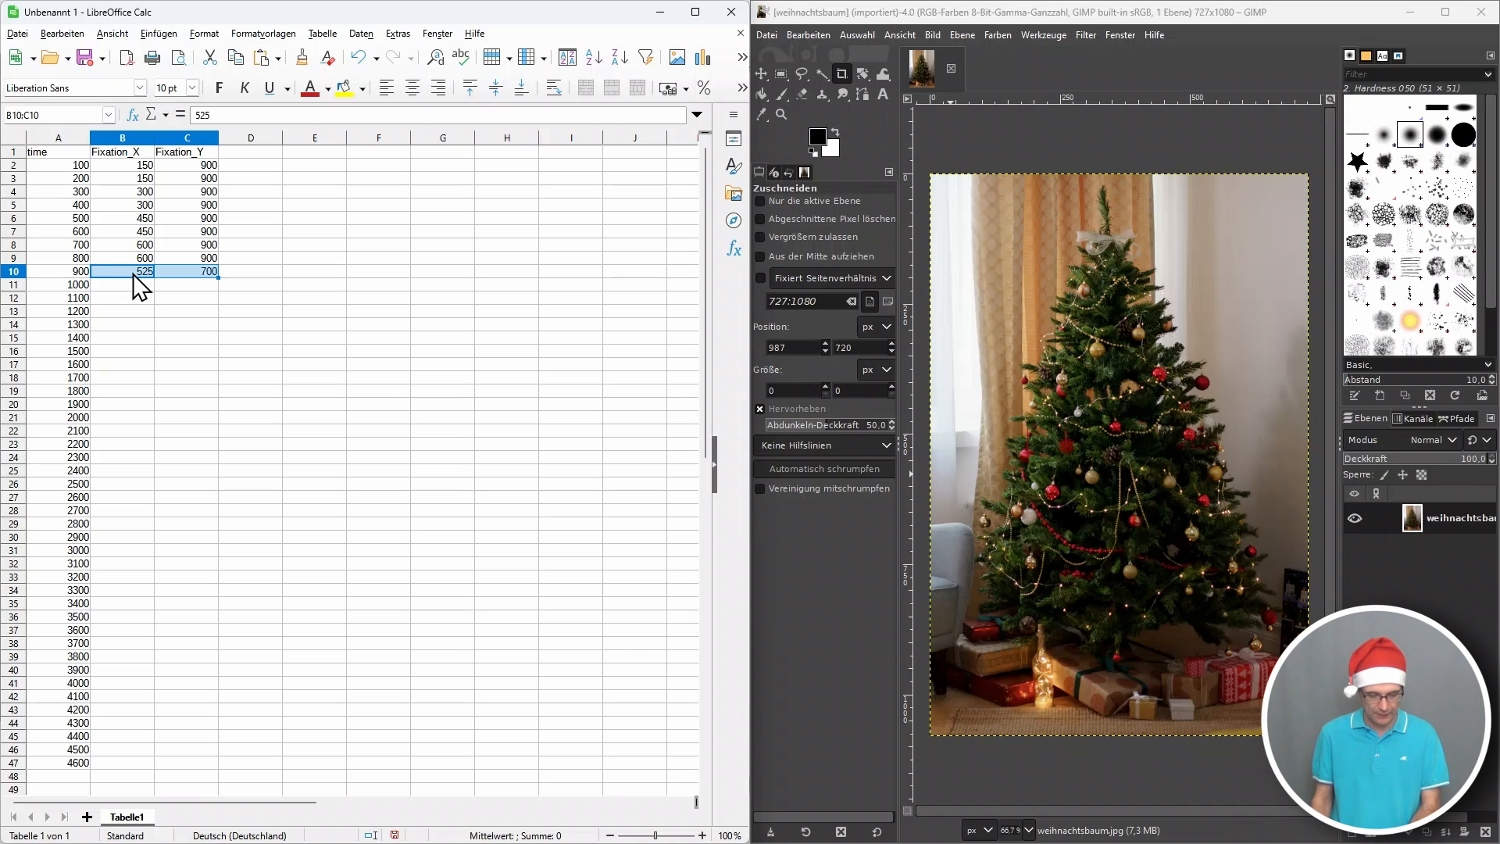
{"action": "key", "text": "ctrl+c"}
Enter 375 for Fixation_X at time 1000 and copy the Fixation_Y value 700 from the row above.
{"action": "left_click", "coordinate": [143, 296]}
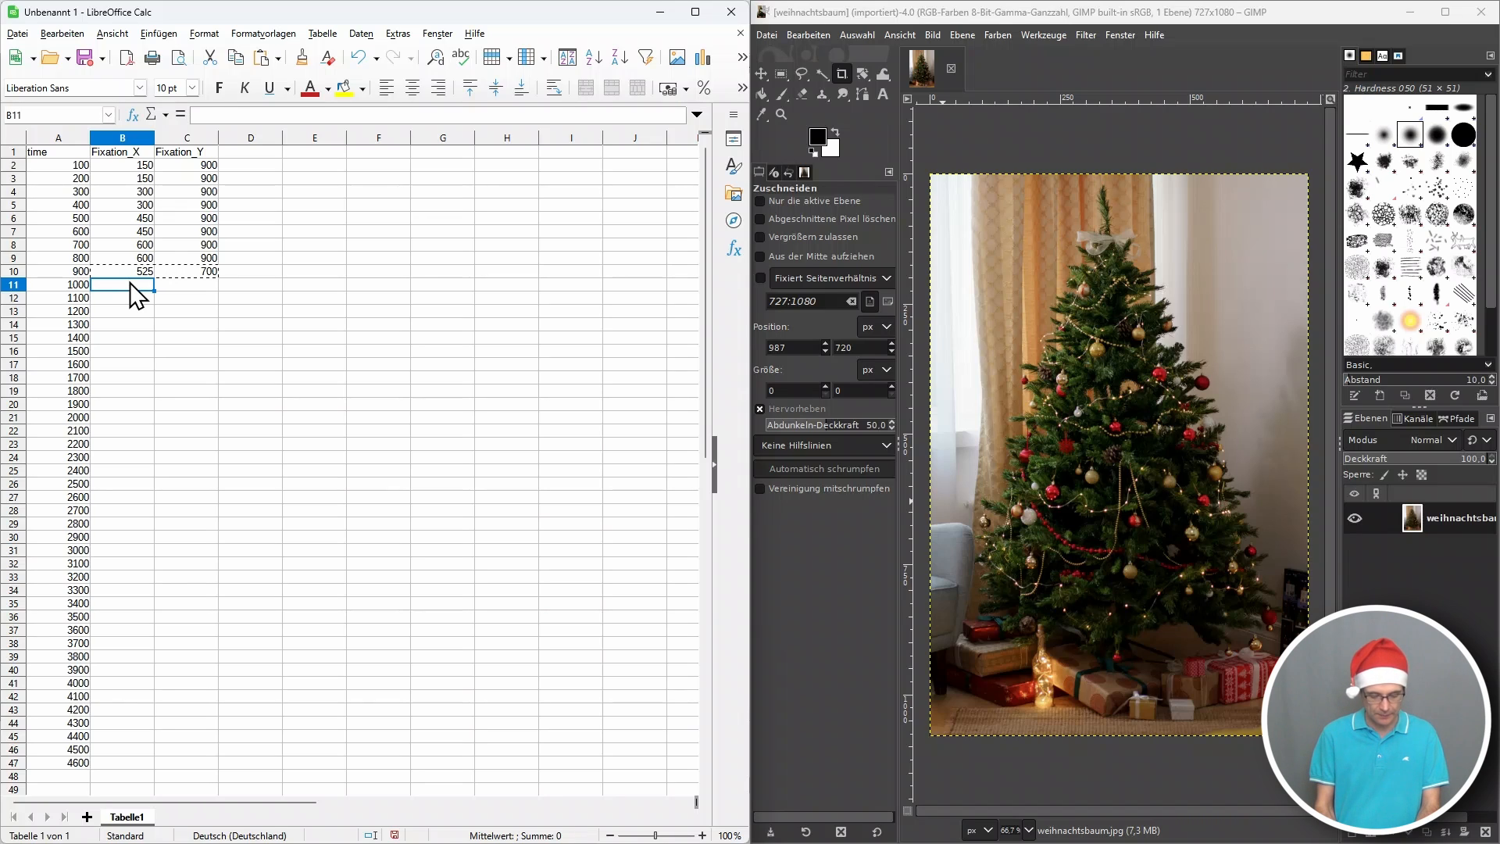
{"action": "type", "text": "375"}
{"action": "key", "text": "Tab"}
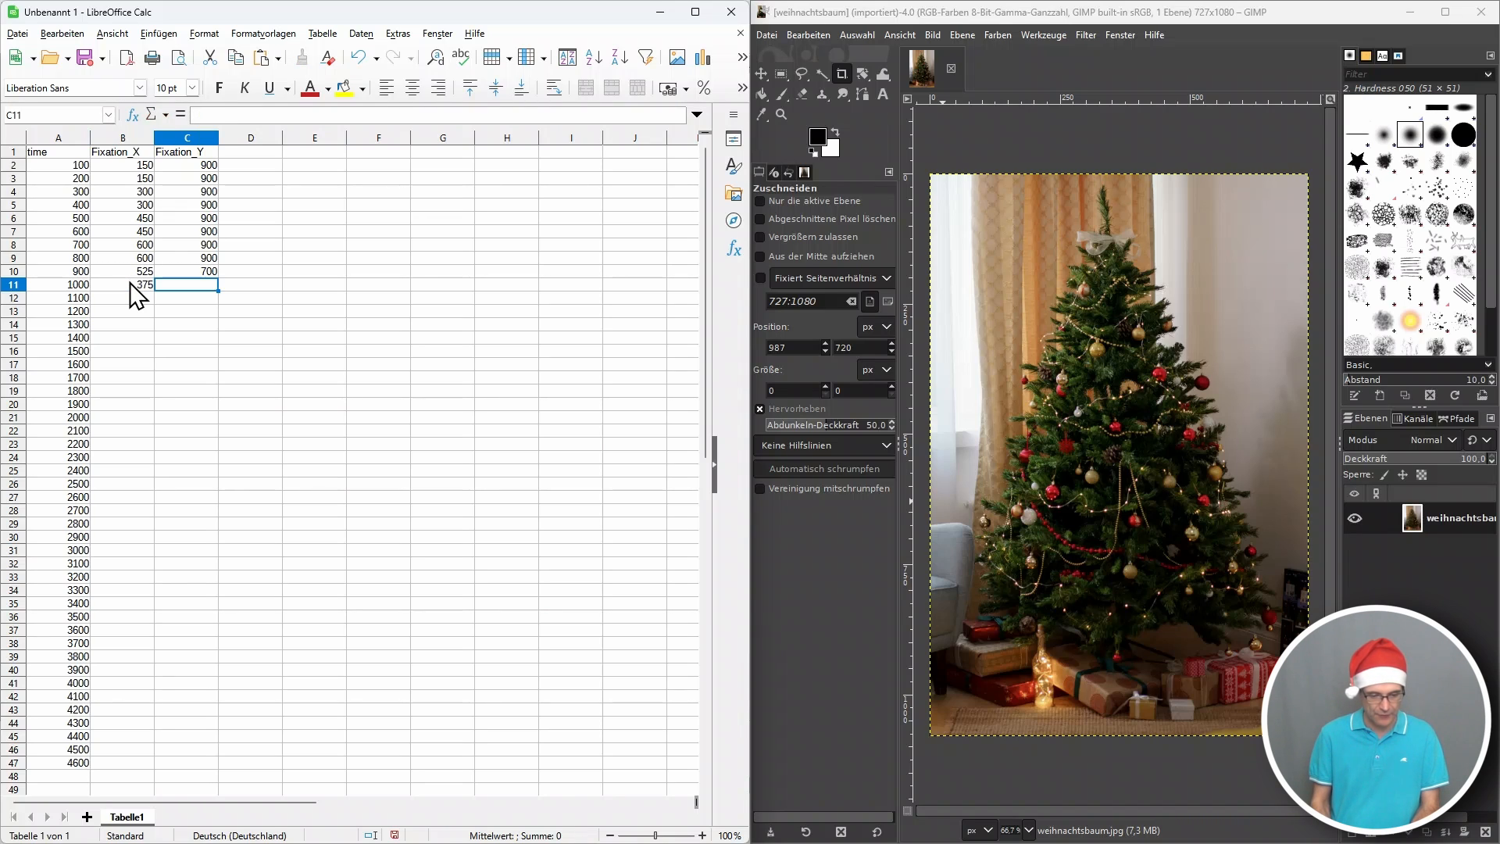
{"action": "key", "text": "Up"}
{"action": "key", "text": "Down"}
{"action": "key", "text": "ctrl+v"}
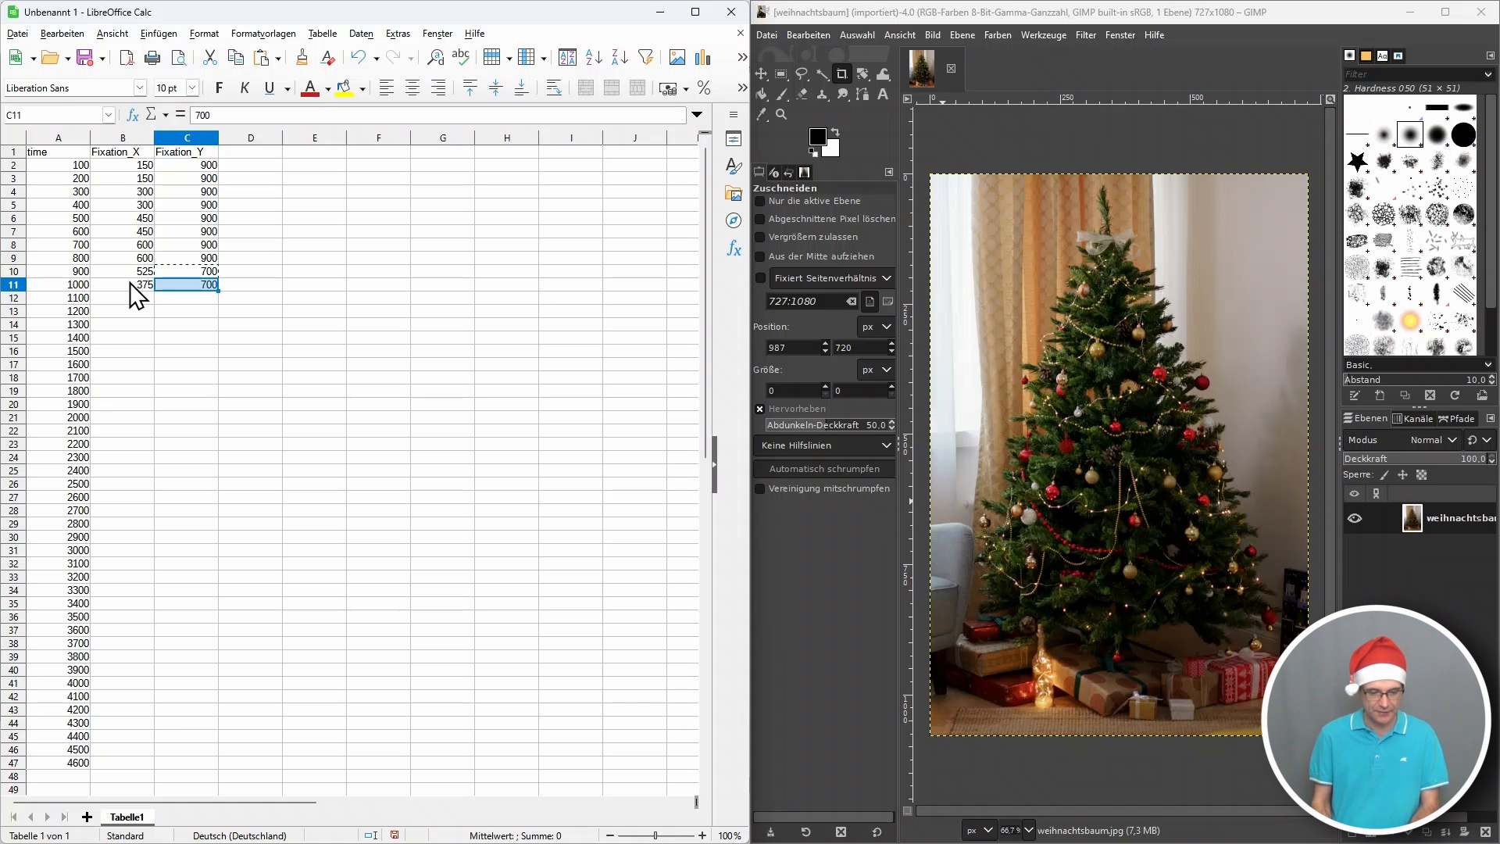
{"action": "key", "text": "Return"}
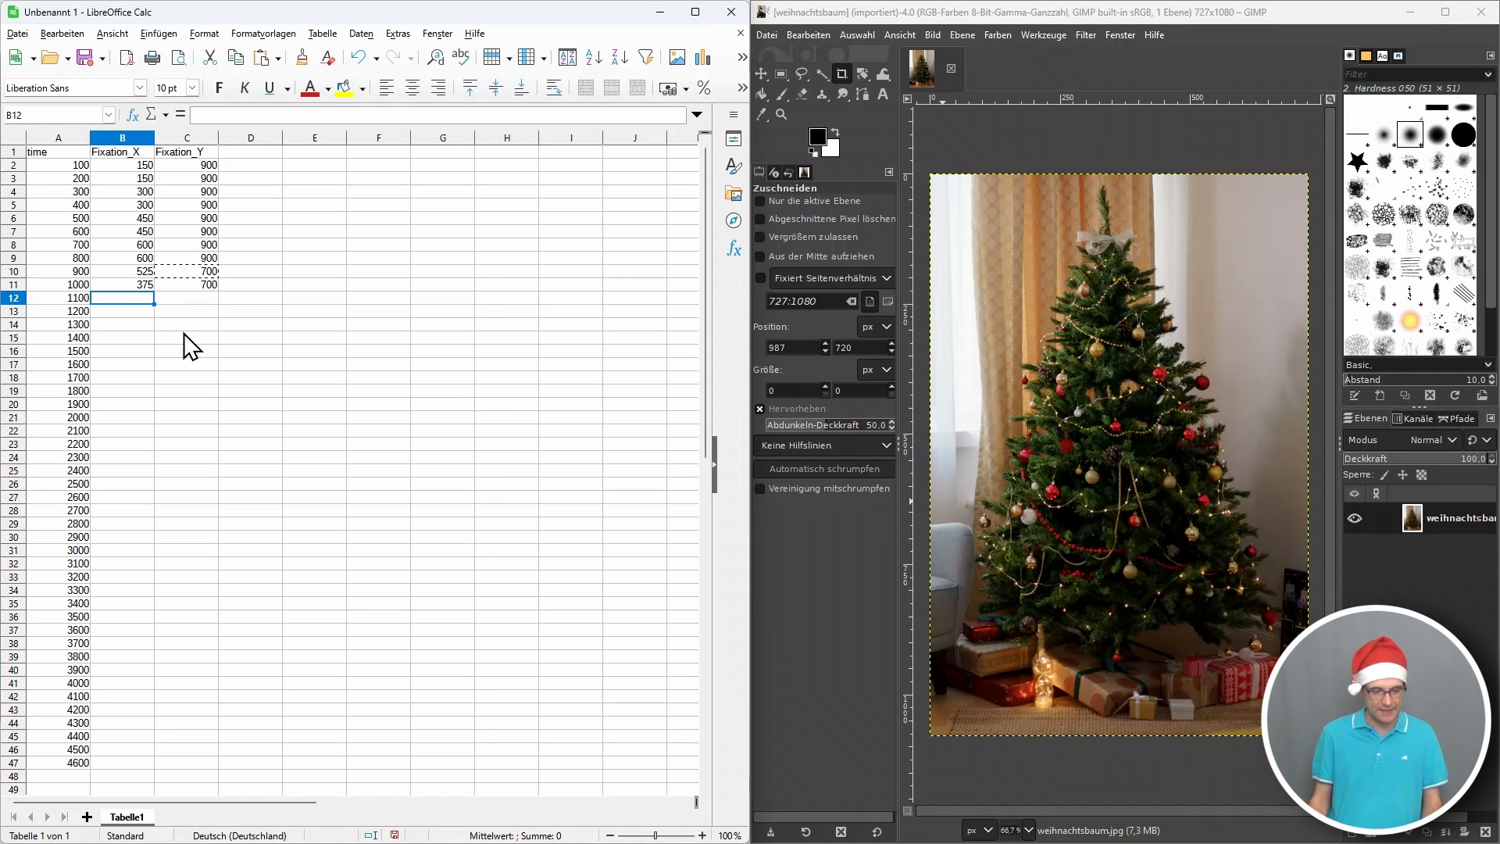
Enter 225 for Fixation_X at time 1100 and copy the Fixation_Y value 700 from the row above.
{"action": "type", "text": "22"}
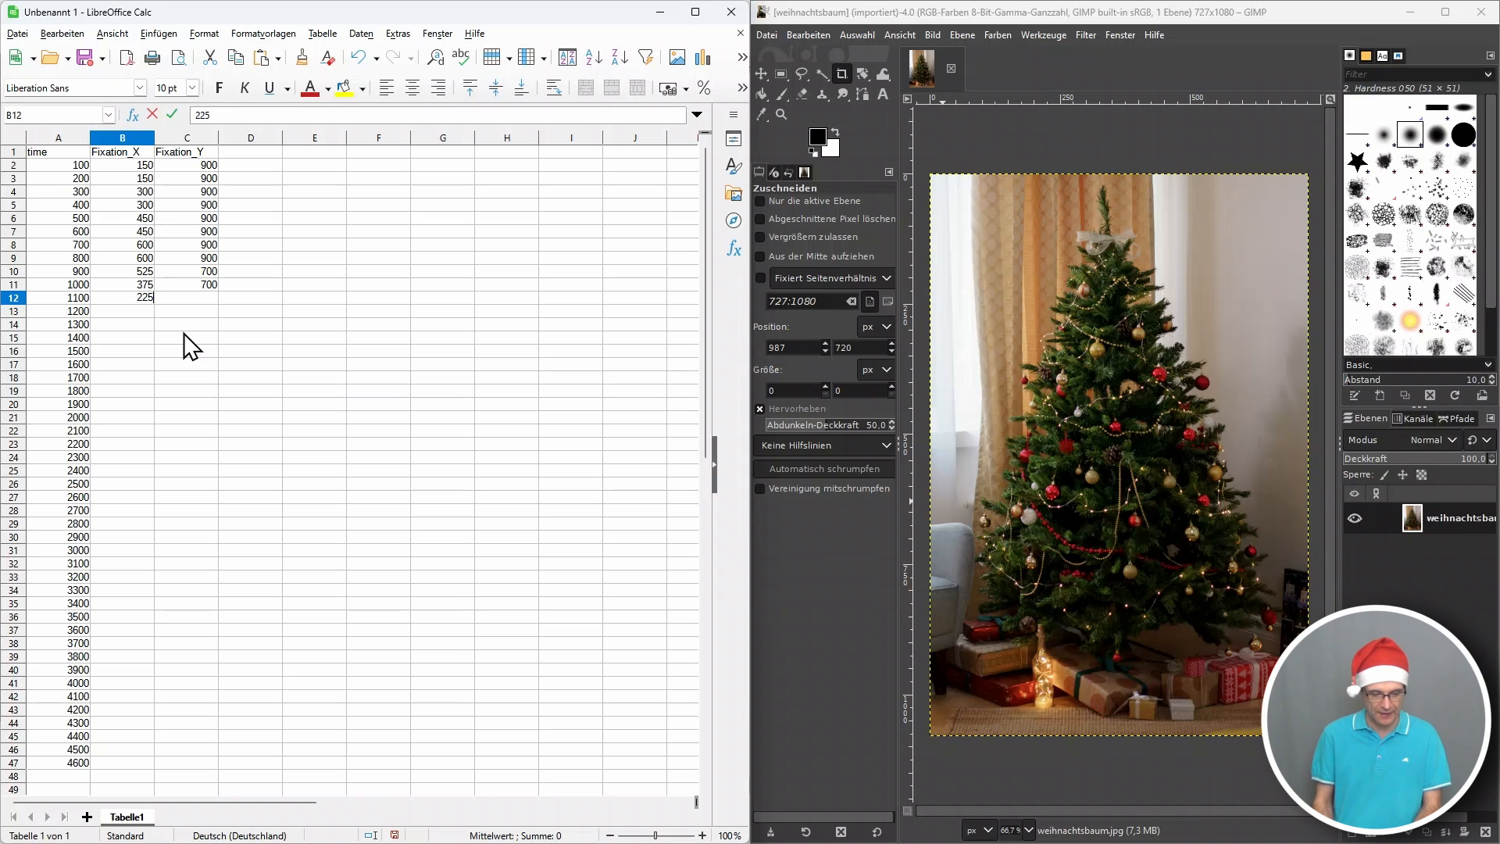
{"action": "type", "text": "5"}
{"action": "key", "text": "Tab"}
{"action": "key", "text": "Up"}
{"action": "key", "text": "ctrl+c"}
{"action": "key", "text": "Down"}
{"action": "key", "text": "ctrl+v"}
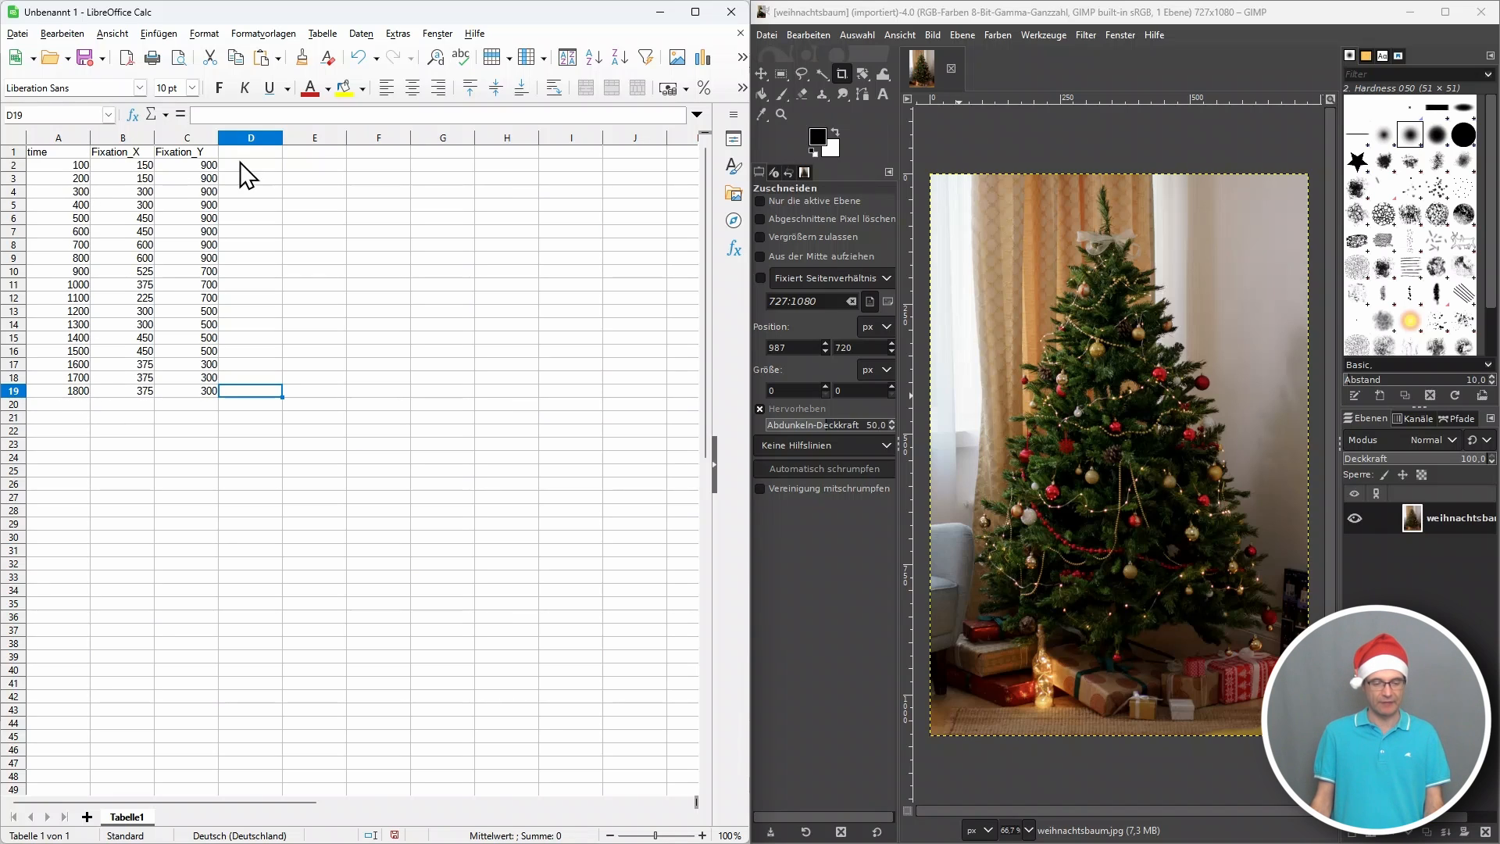
{"action": "left_click", "coordinate": [342, 405]}
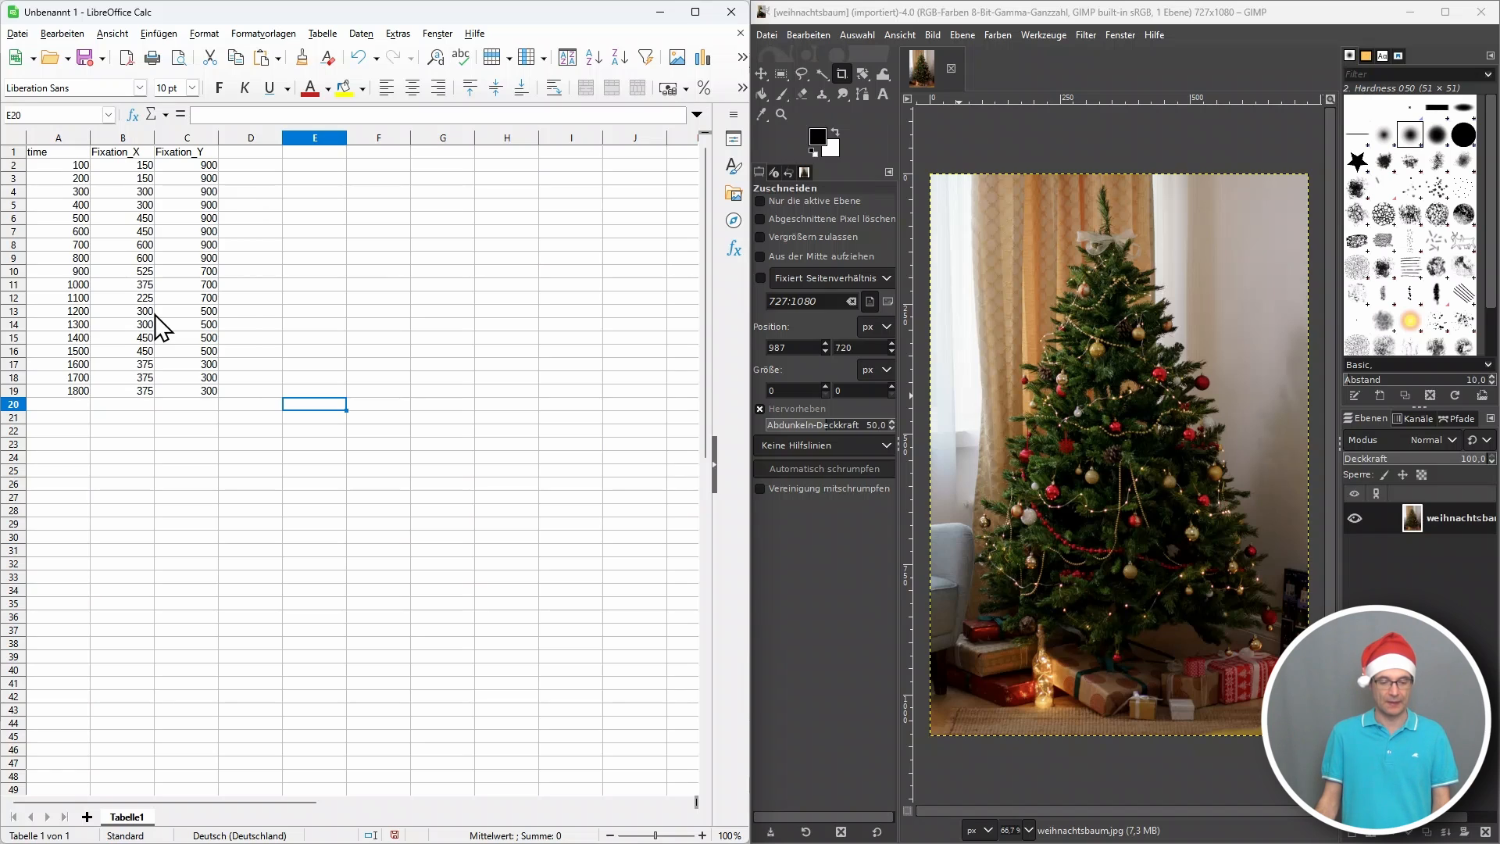
Save the spreadsheet as a CSV file named eyeTrackingData in the Ideal Scan-Path folder, keeping the CSV format and the default text export options.
{"action": "left_click", "coordinate": [83, 58]}
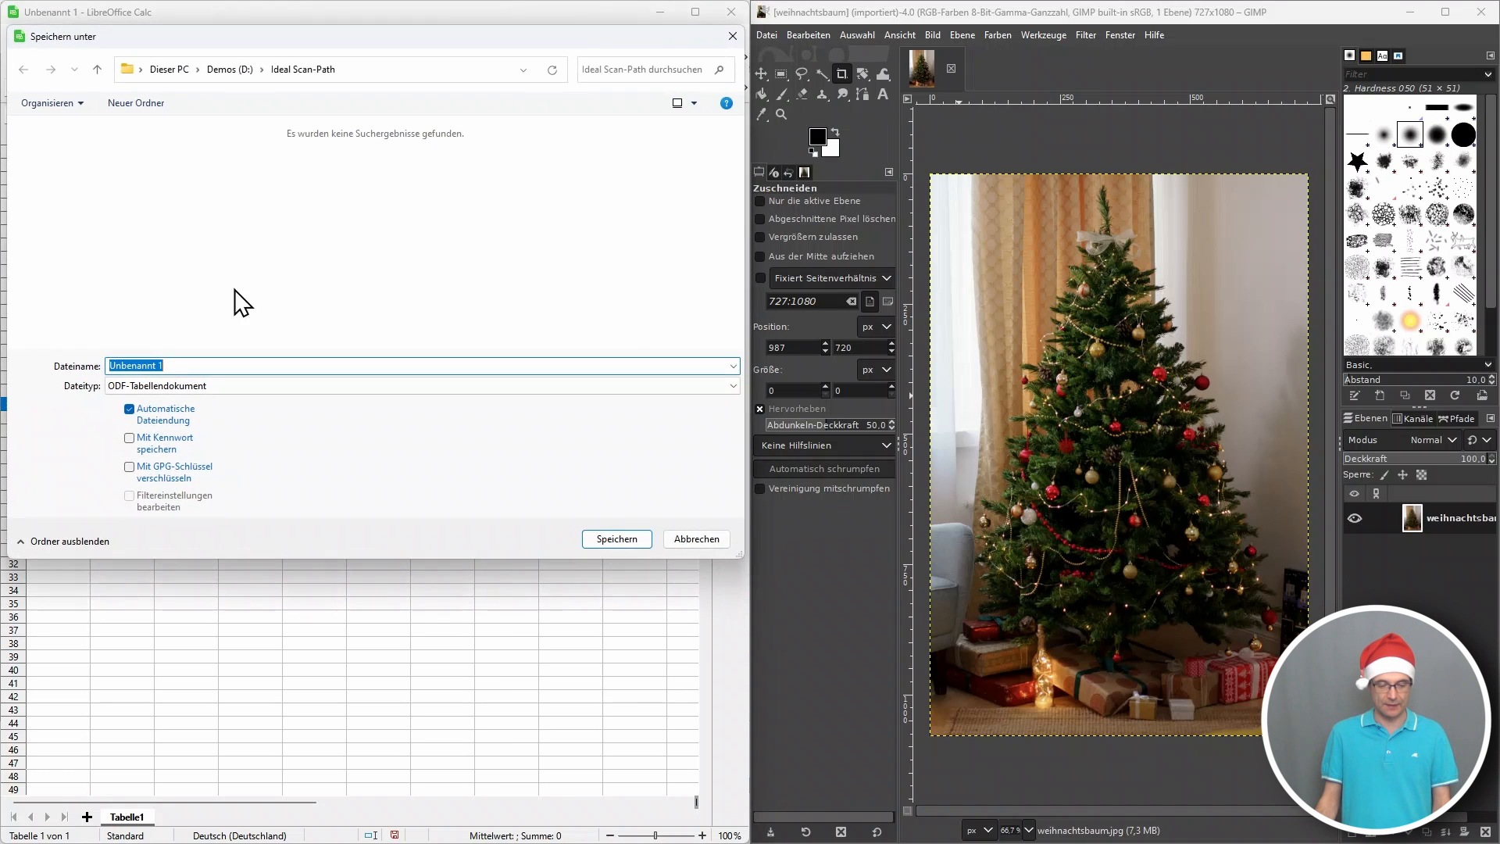
{"action": "left_click", "coordinate": [218, 386]}
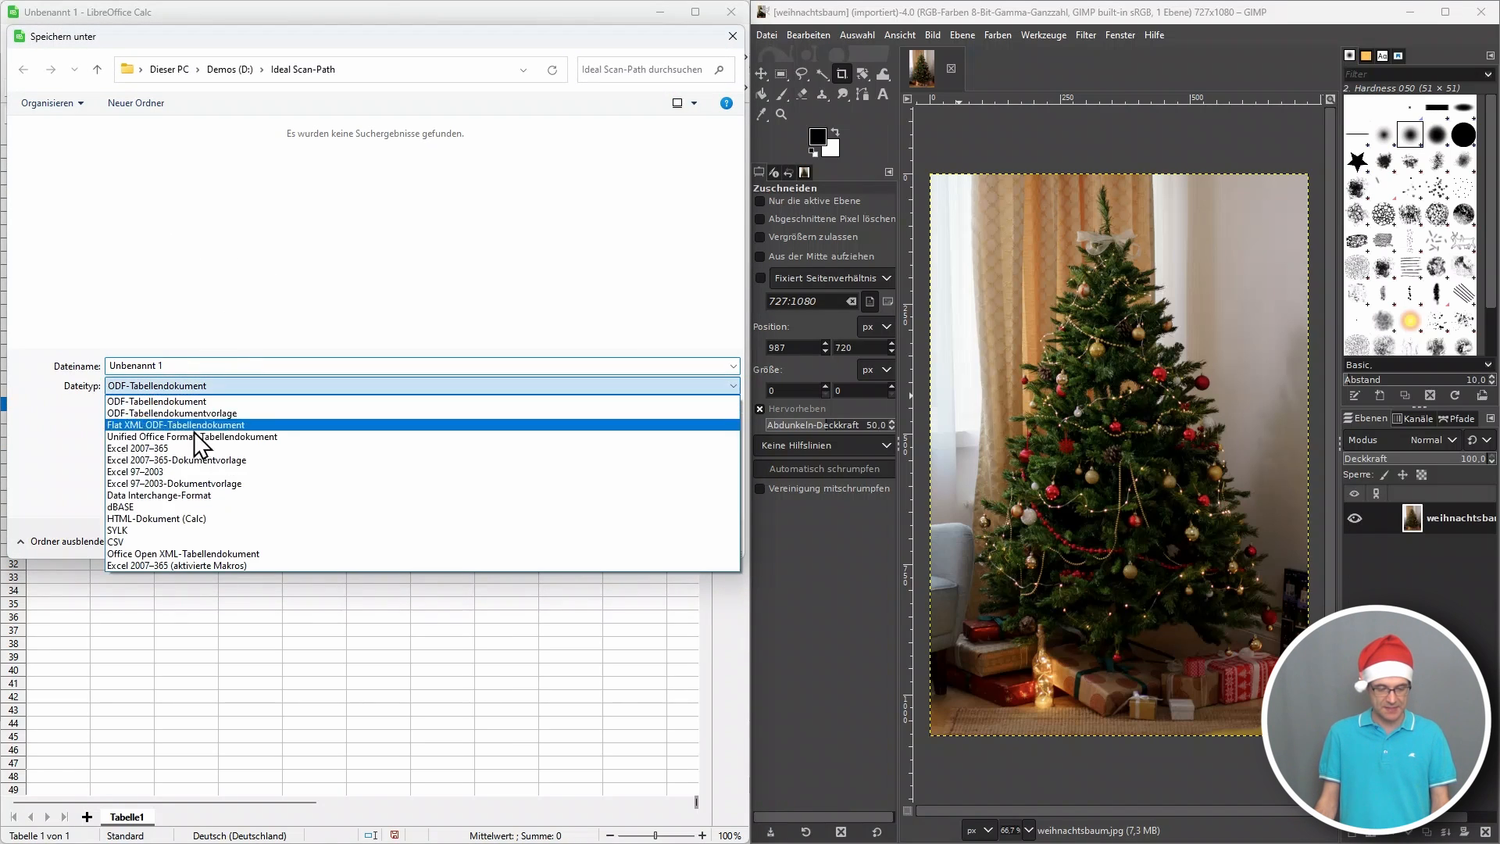
{"action": "left_click", "coordinate": [205, 541]}
{"action": "left_click_drag", "start_coordinate": [201, 368], "coordinate": [78, 373]}
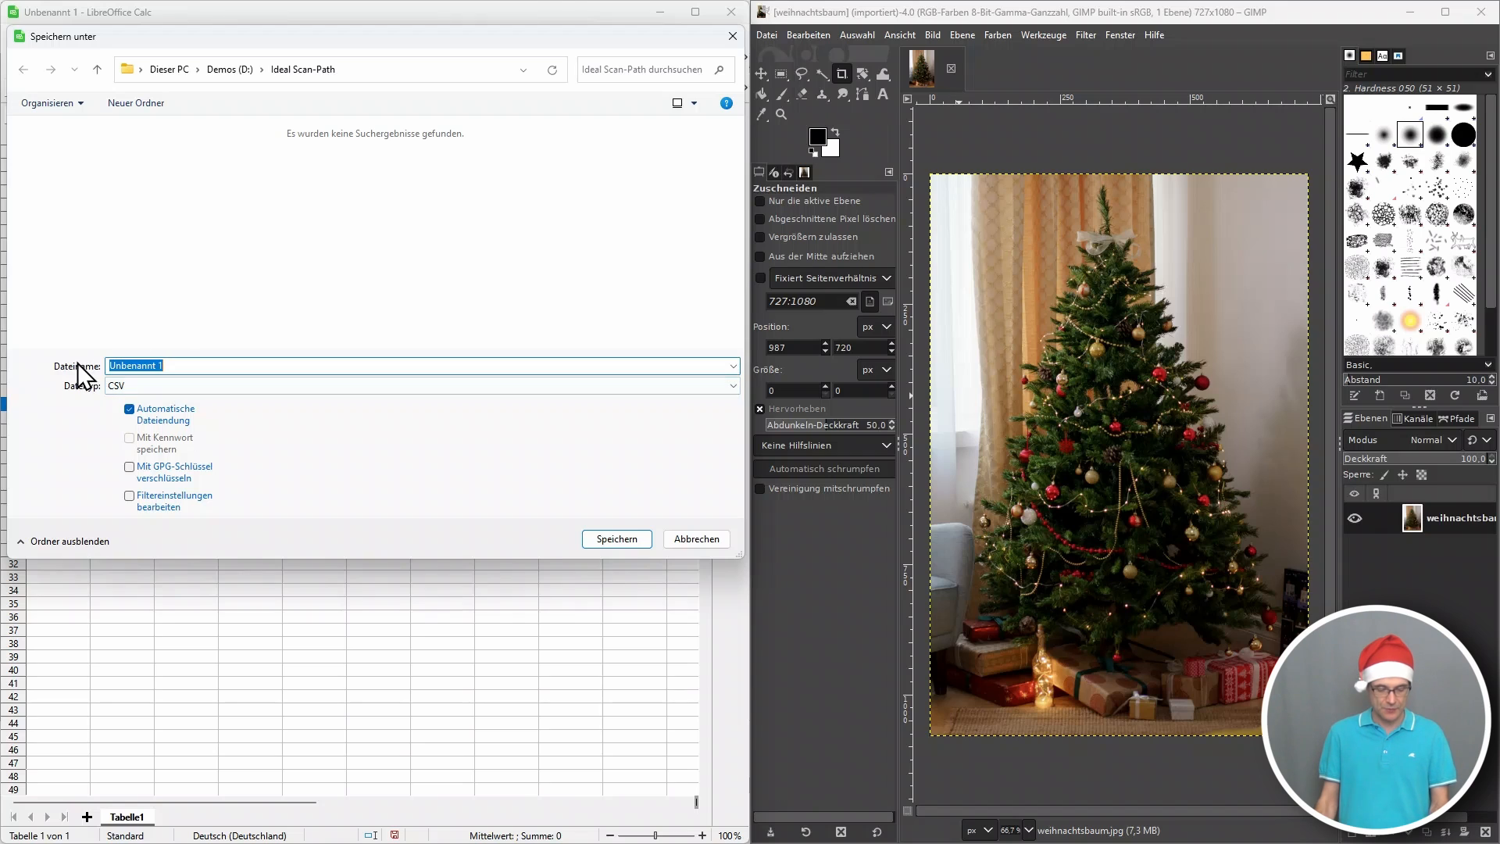
{"action": "type", "text": "eyeTrackin"}
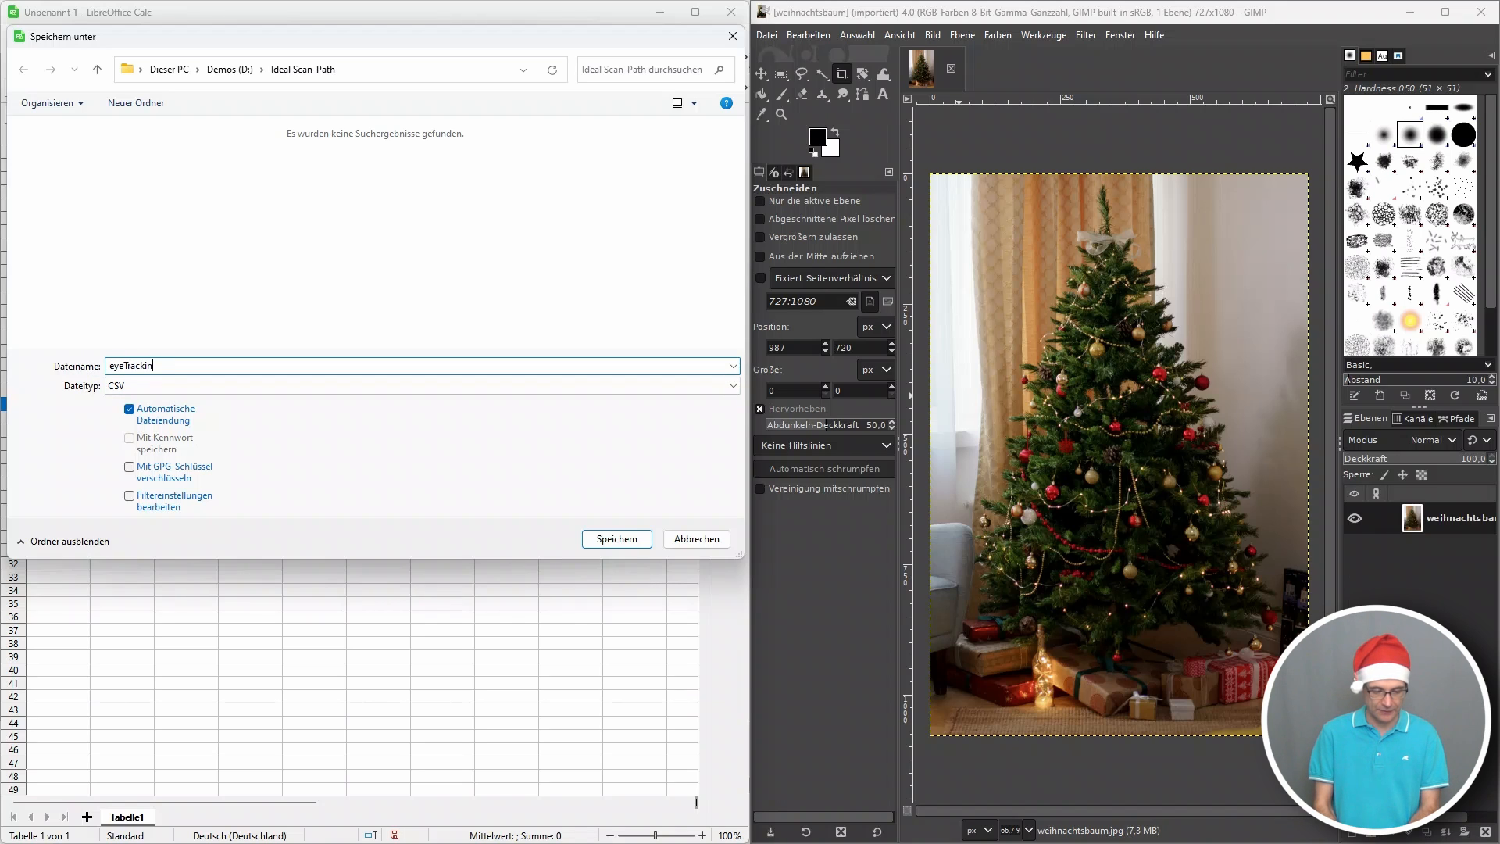
{"action": "type", "text": "gData"}
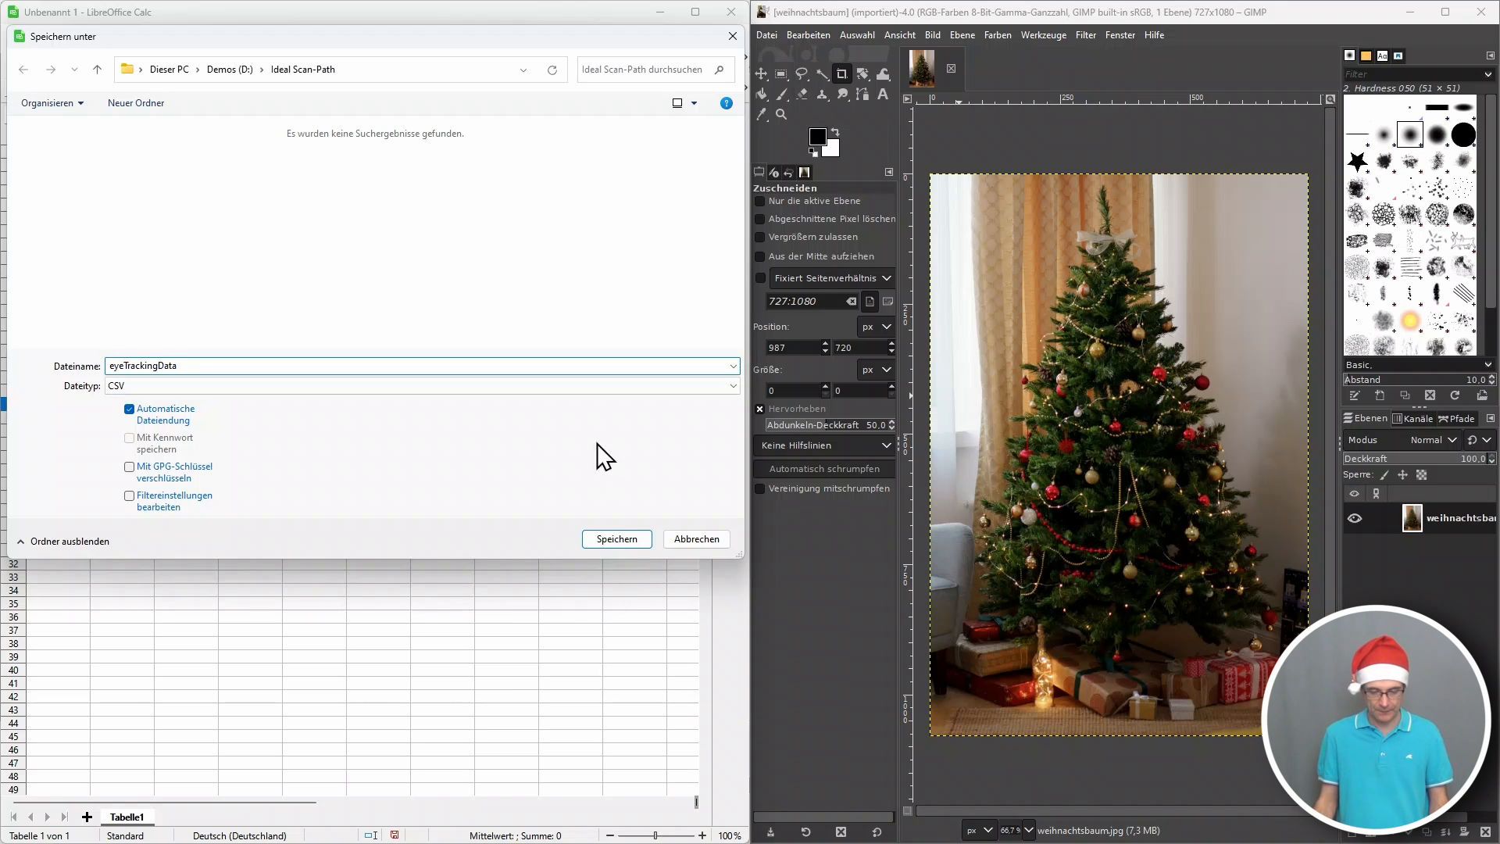
{"action": "left_click", "coordinate": [625, 539]}
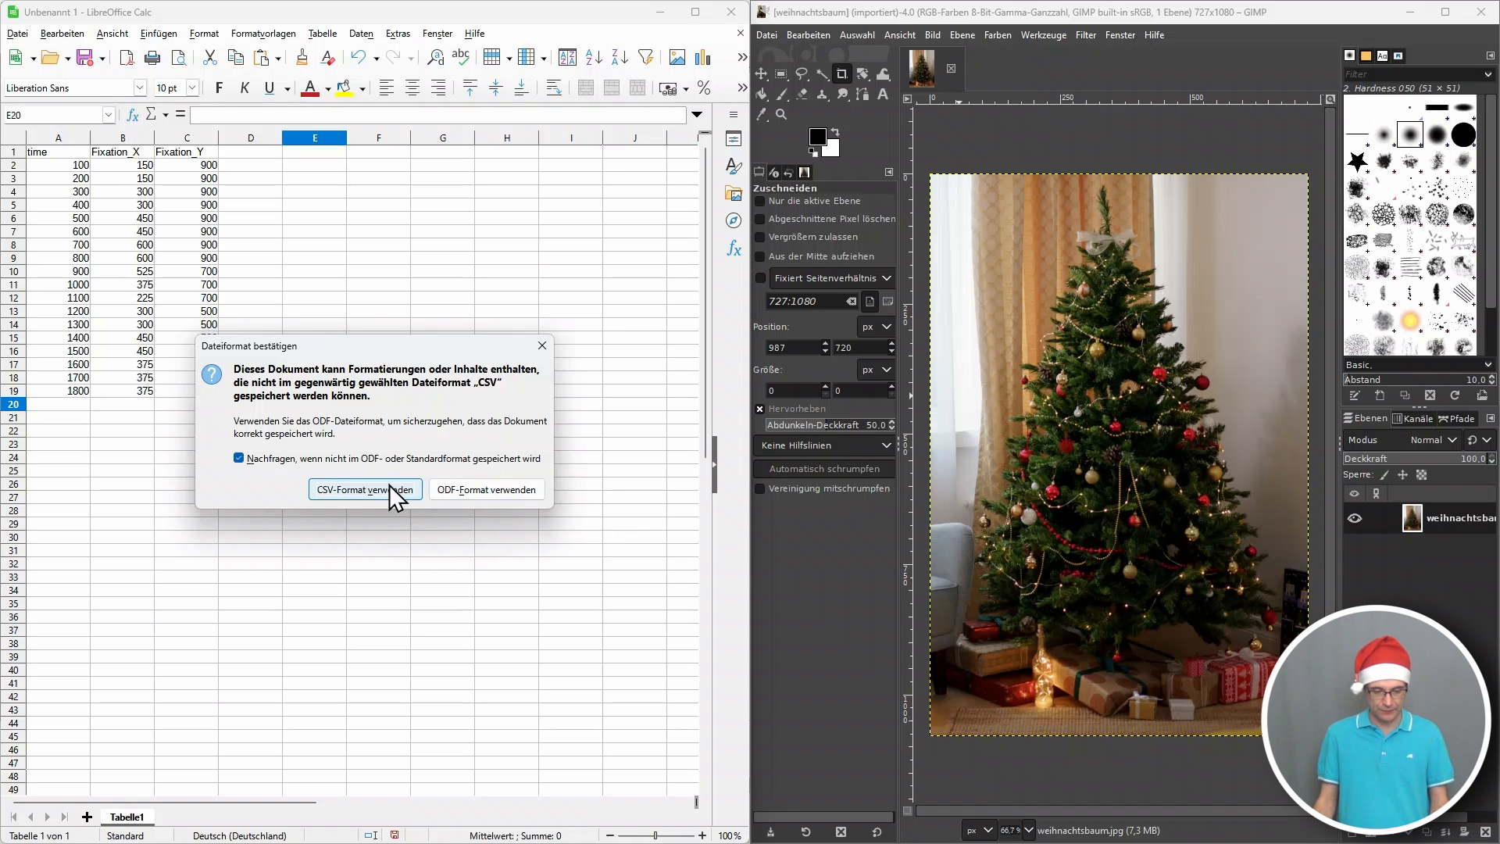
{"action": "left_click", "coordinate": [364, 489]}
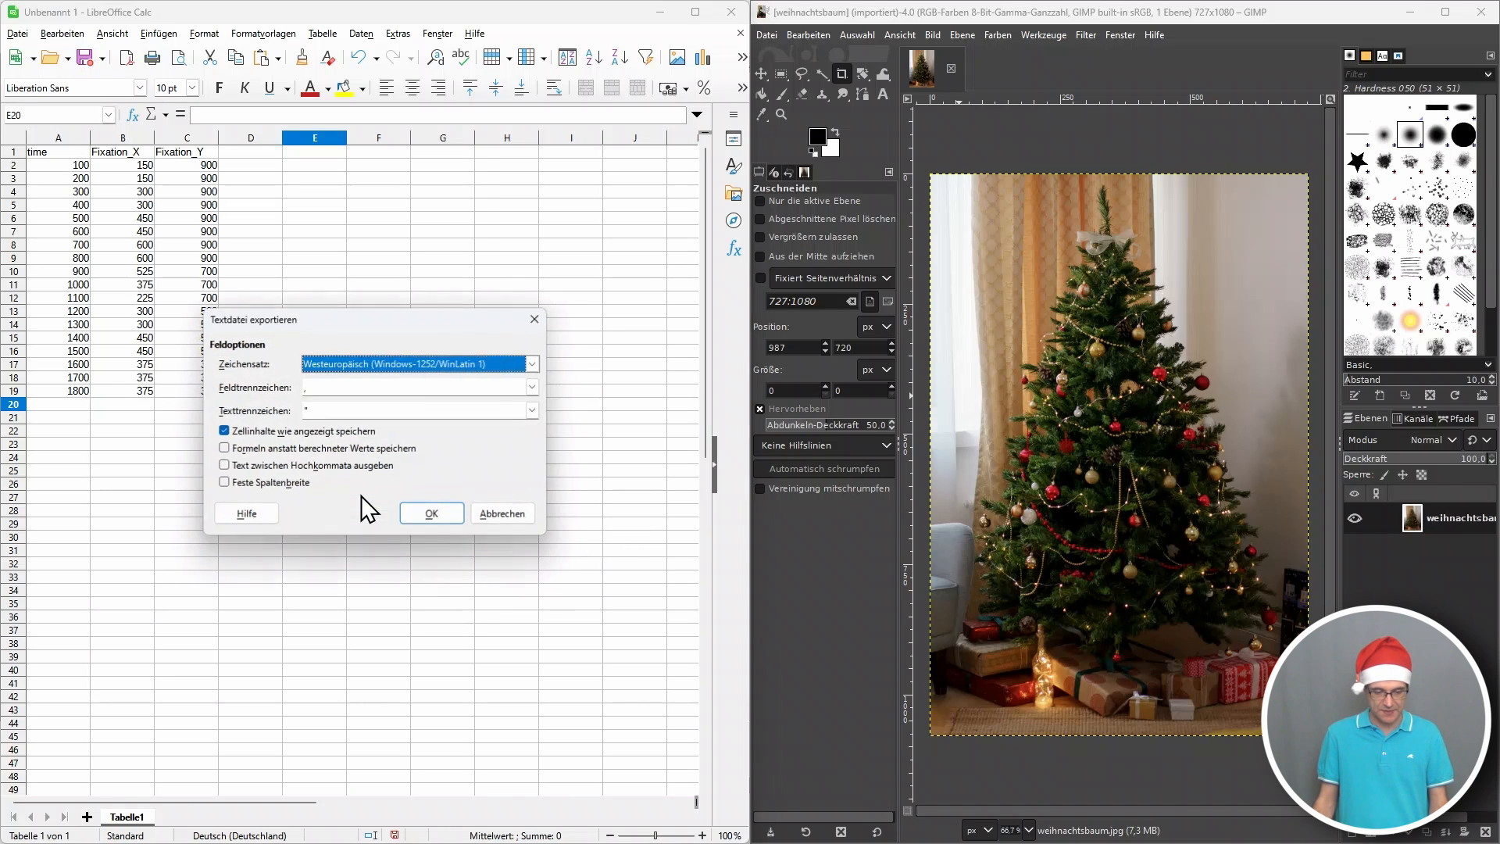
{"action": "left_click", "coordinate": [430, 514]}
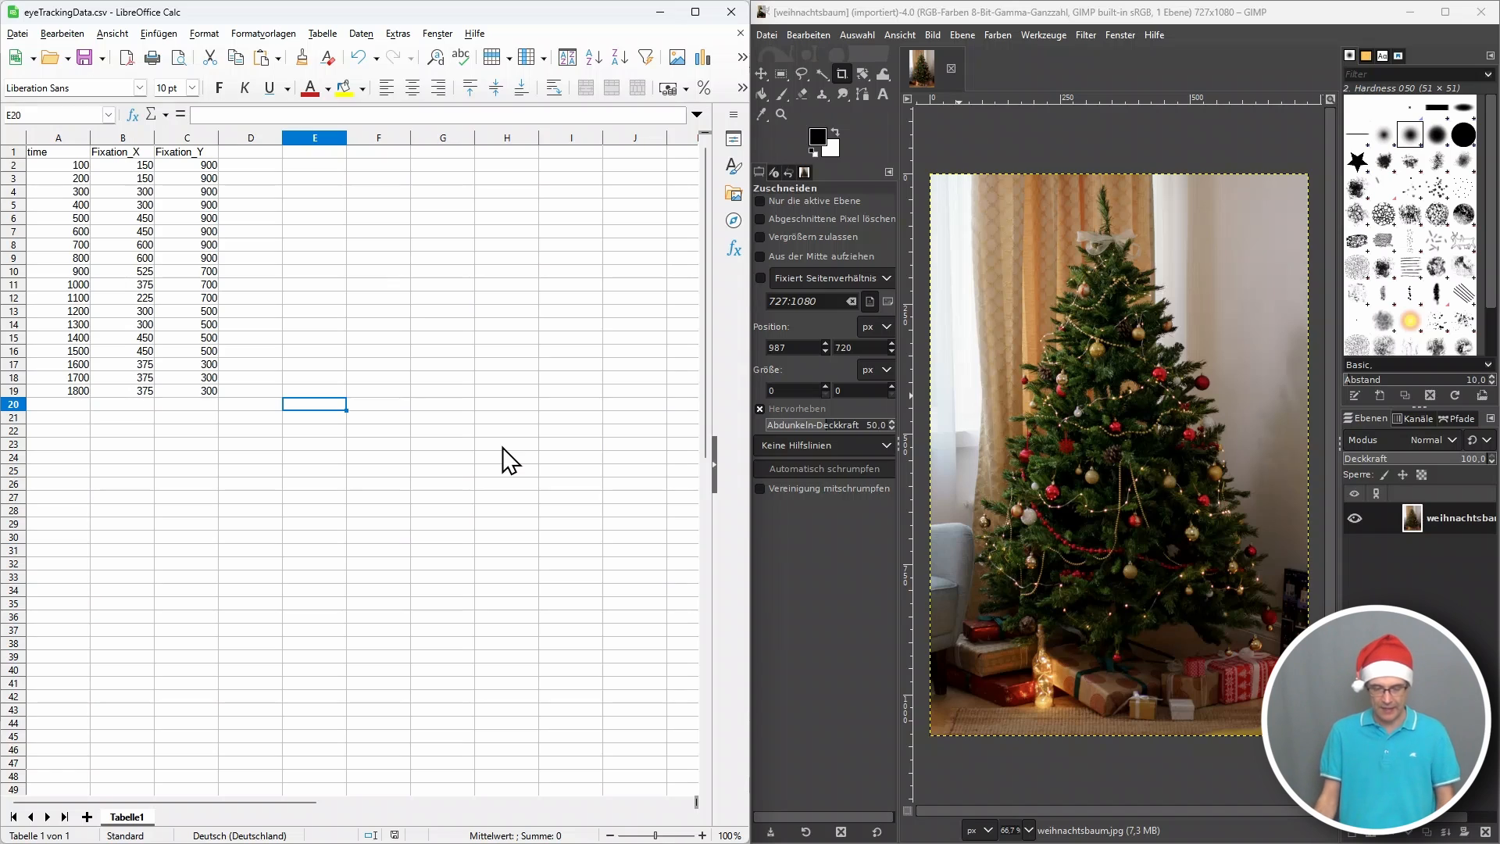
Switch to Blickshift Analytics and try to import the eyeTrackingData file from the Ideal Scan-Path folder.
{"action": "mouse_move", "coordinate": [539, 842]}
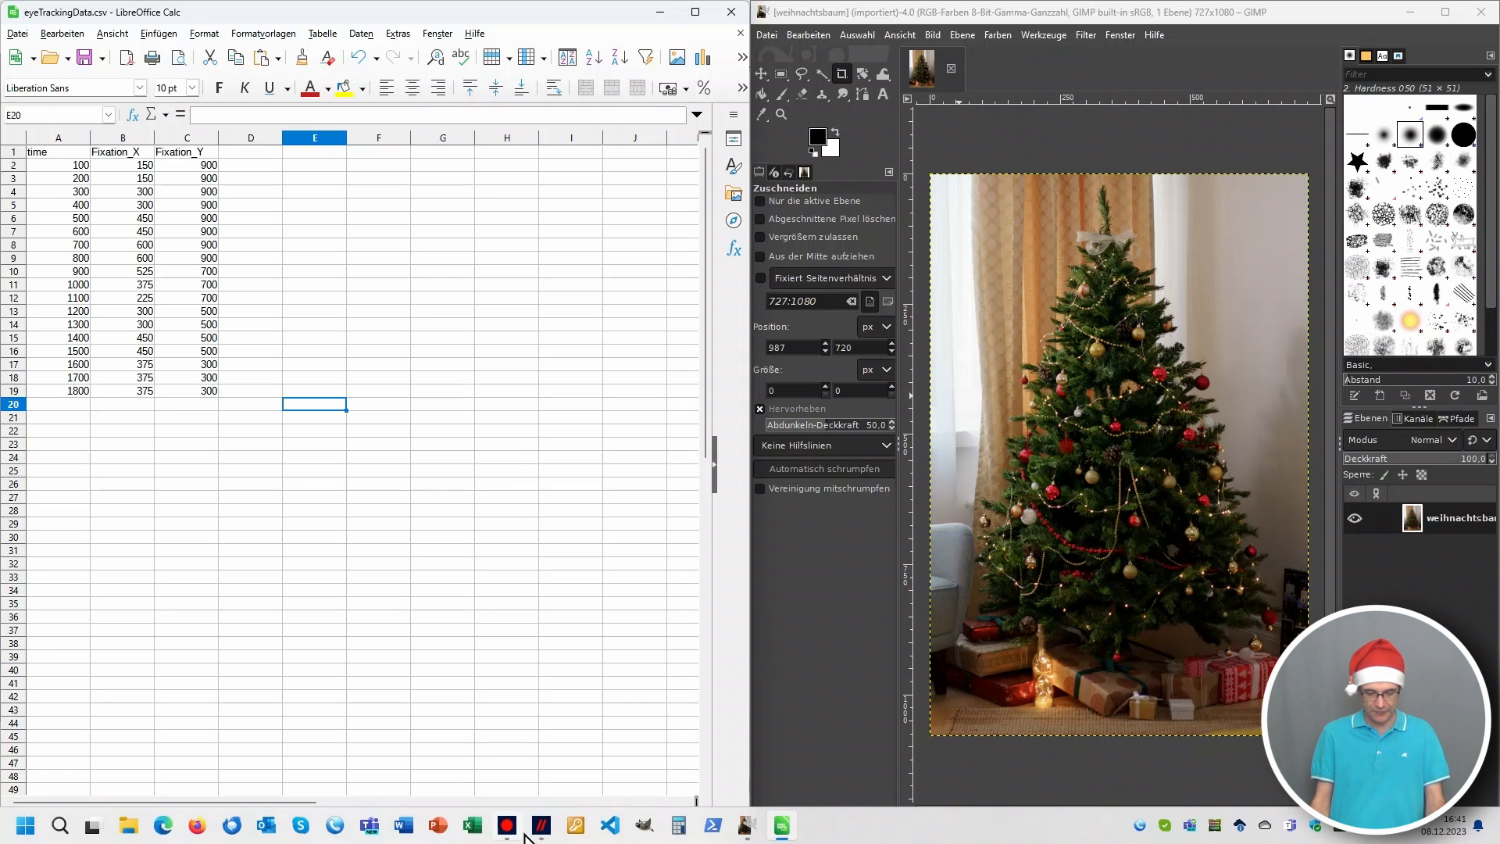
{"action": "left_click", "coordinate": [781, 837]}
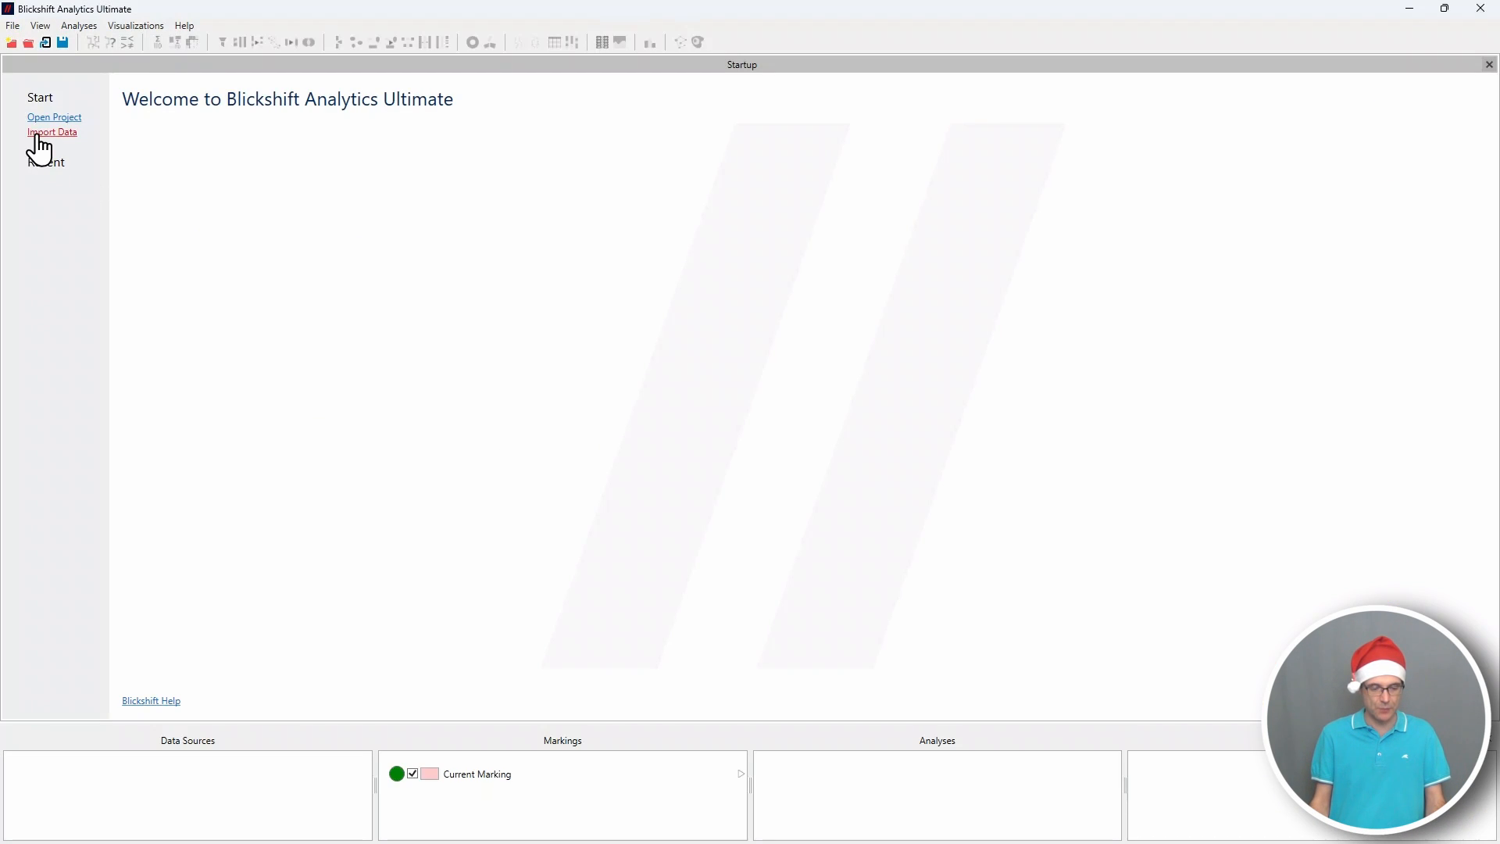
{"action": "left_click", "coordinate": [38, 134]}
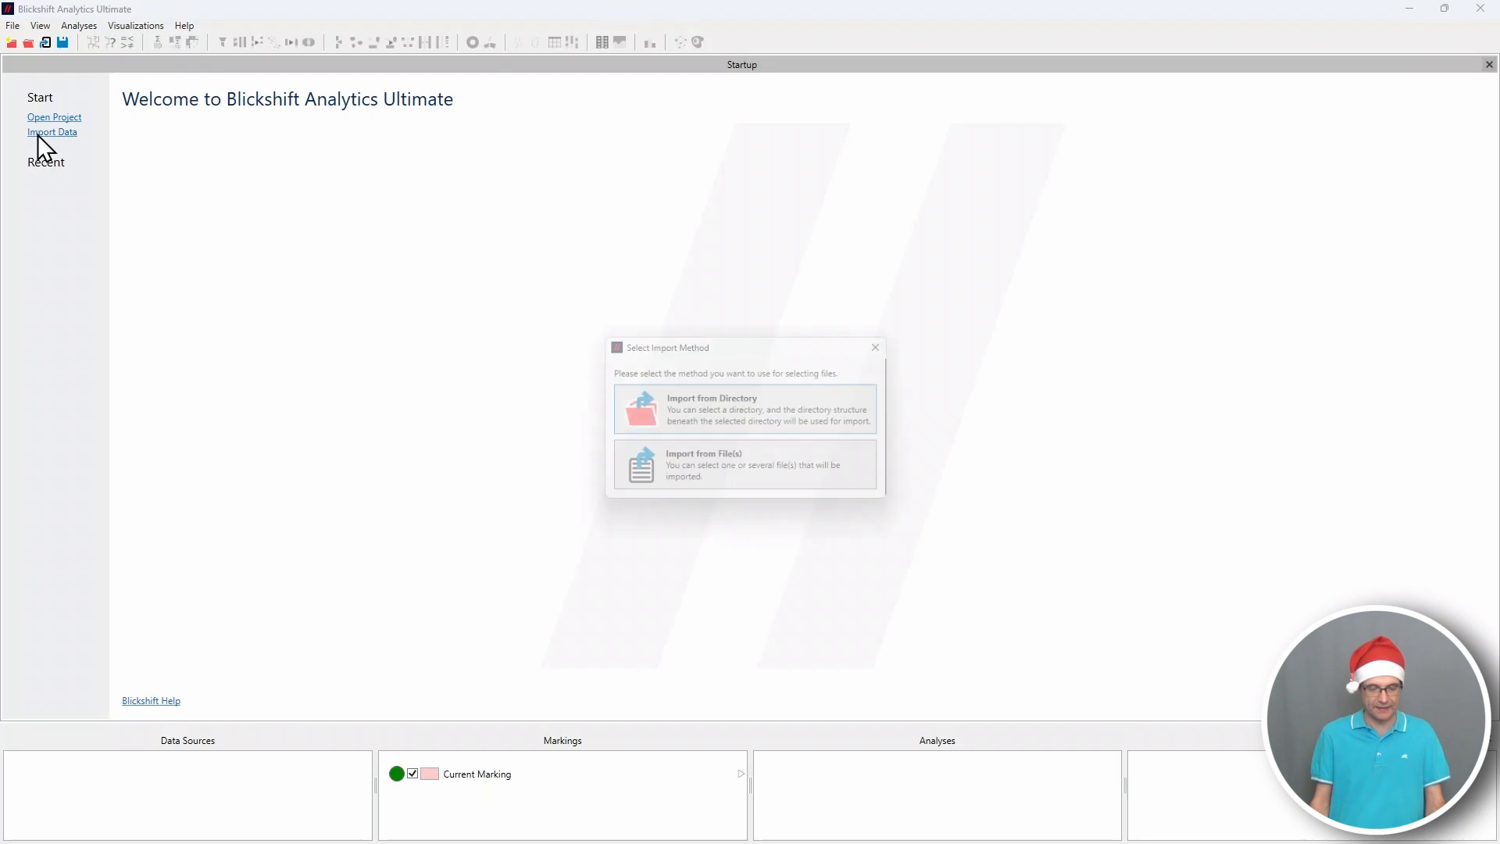
{"action": "left_click", "coordinate": [734, 485]}
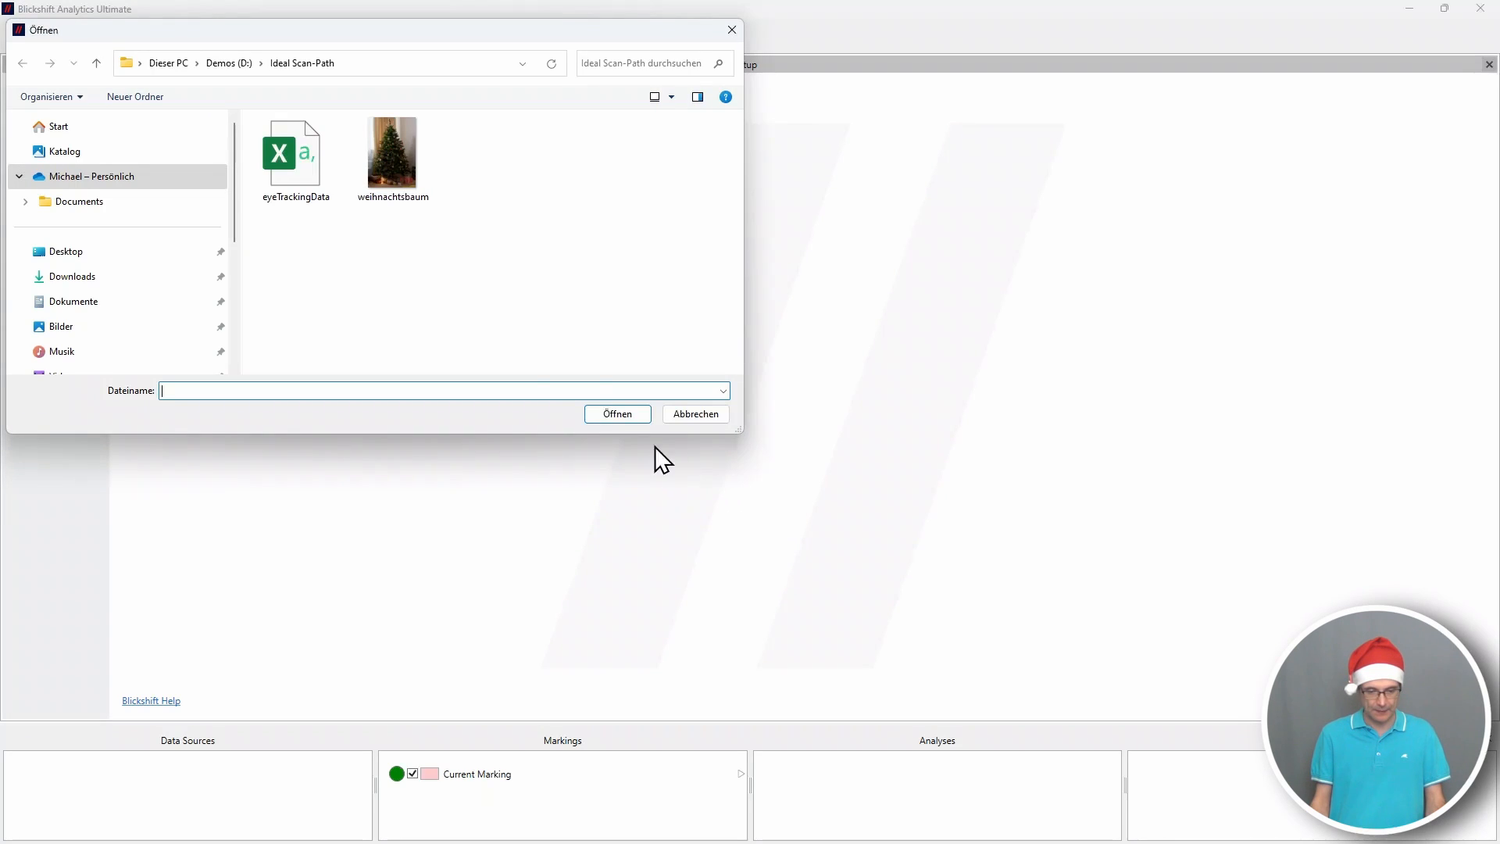
{"action": "left_click", "coordinate": [295, 162]}
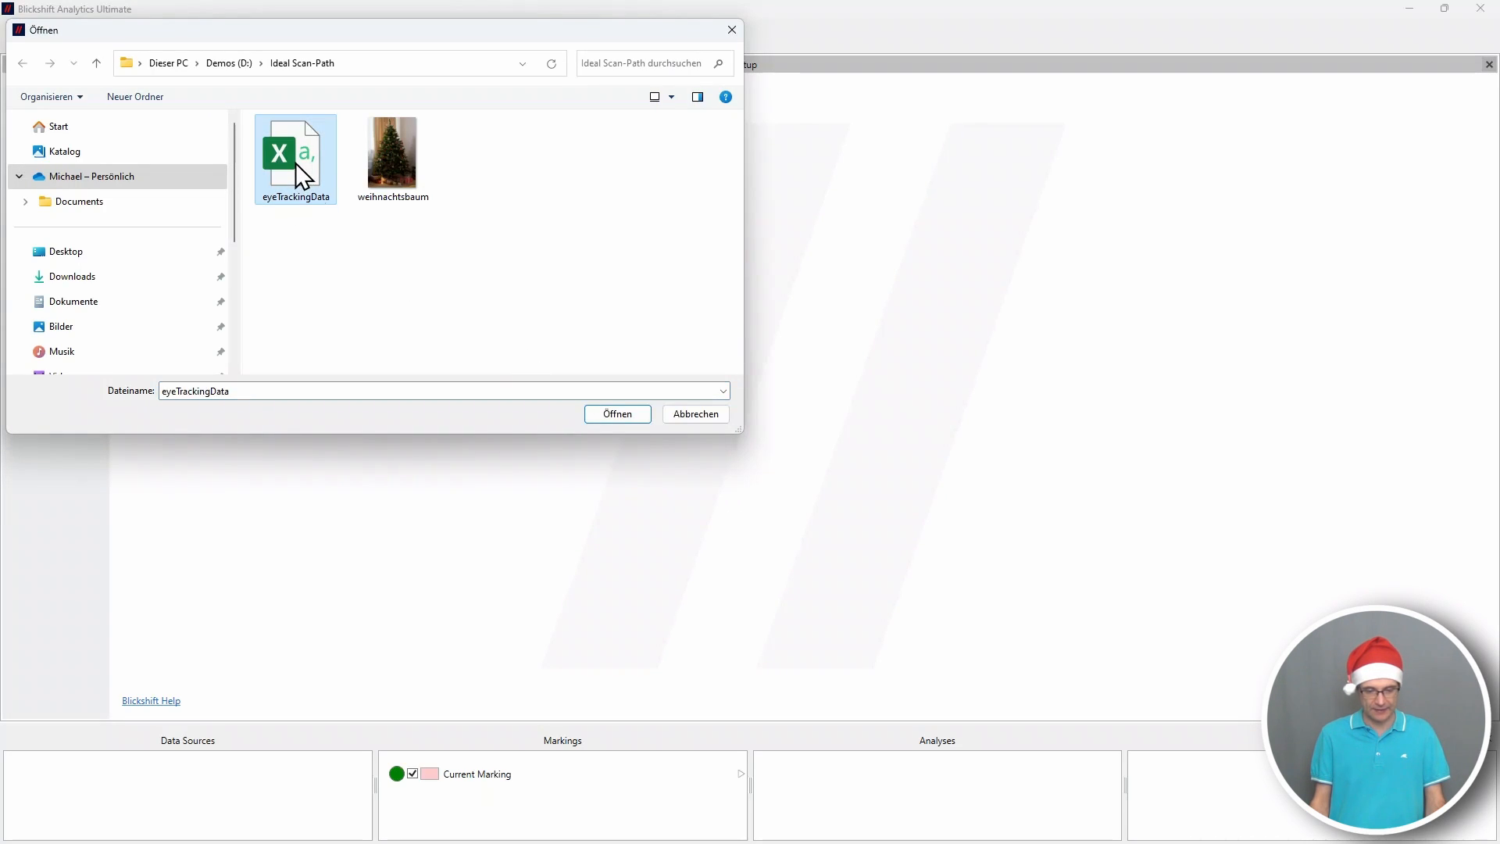
{"action": "left_click", "coordinate": [604, 416]}
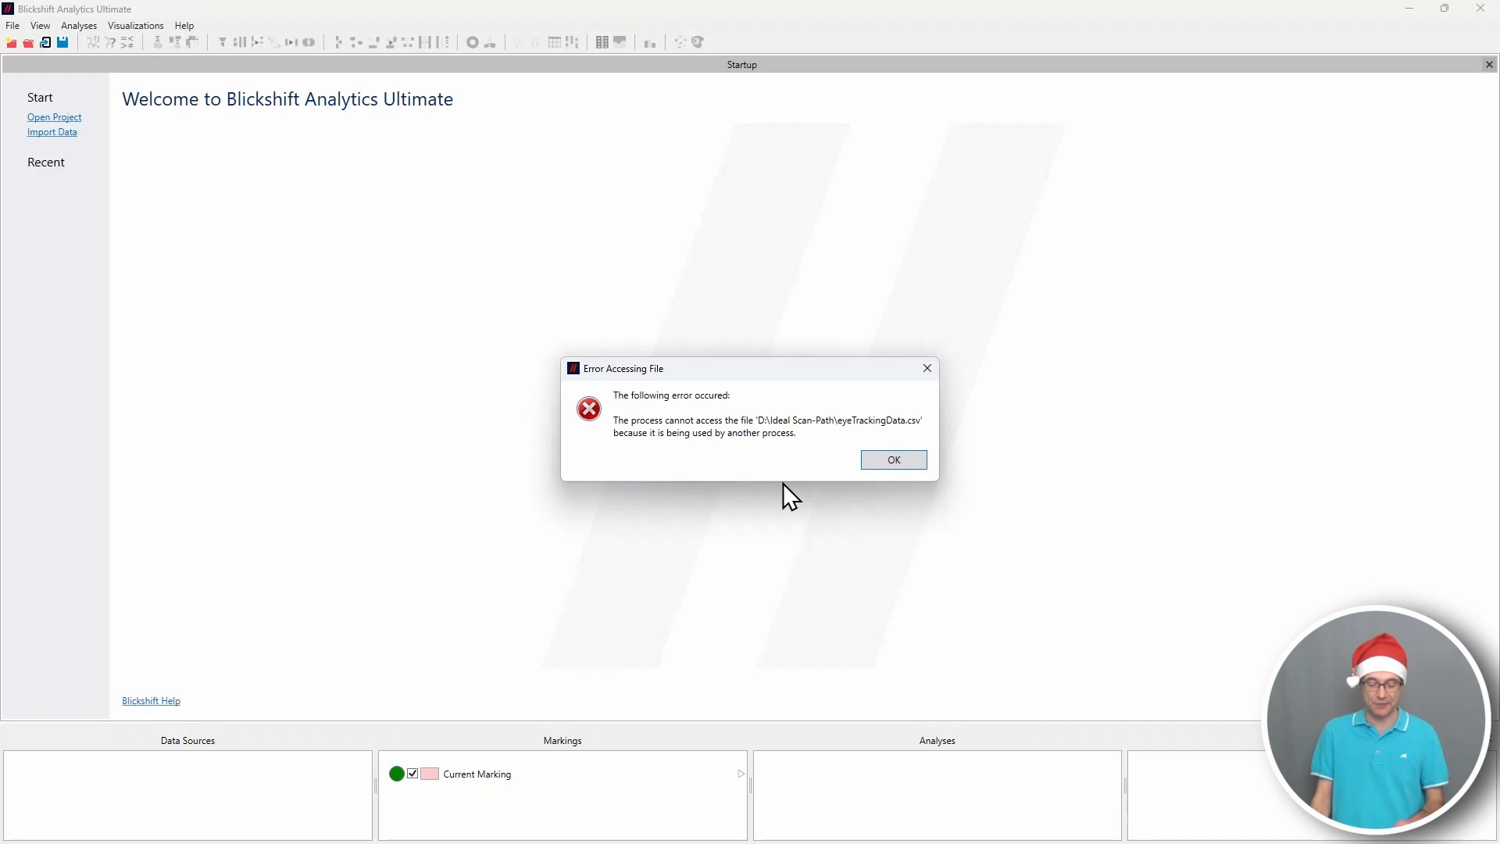
{"action": "left_click", "coordinate": [906, 467]}
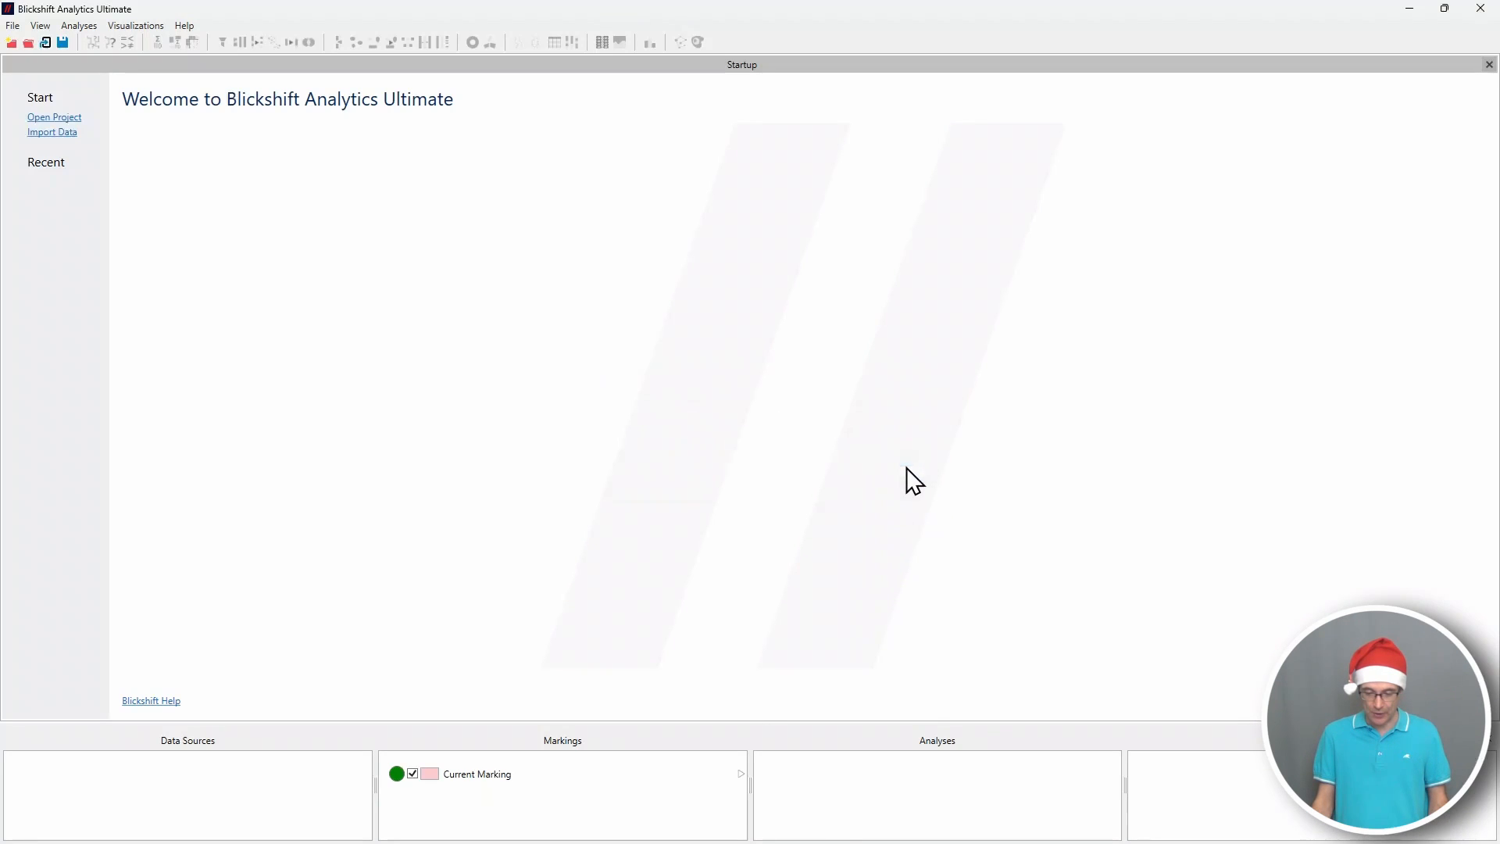
Close the eyeTrackingData spreadsheet in LibreOffice Calc and import the eyeTrackingData CSV file into Blickshift Analytics with the proposed masks.
{"action": "left_click", "coordinate": [782, 831]}
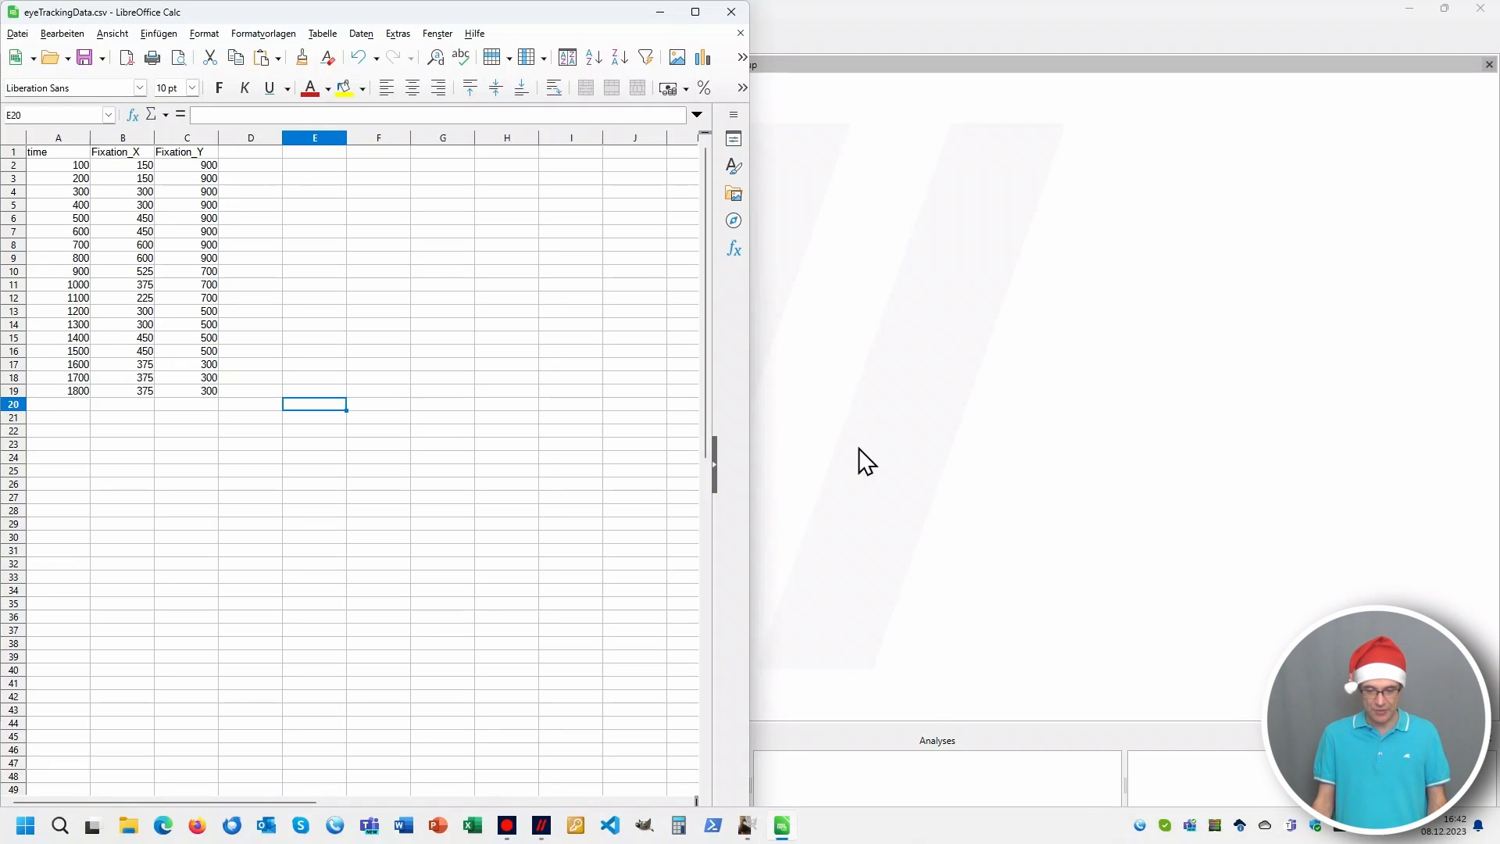
{"action": "left_click", "coordinate": [734, 13]}
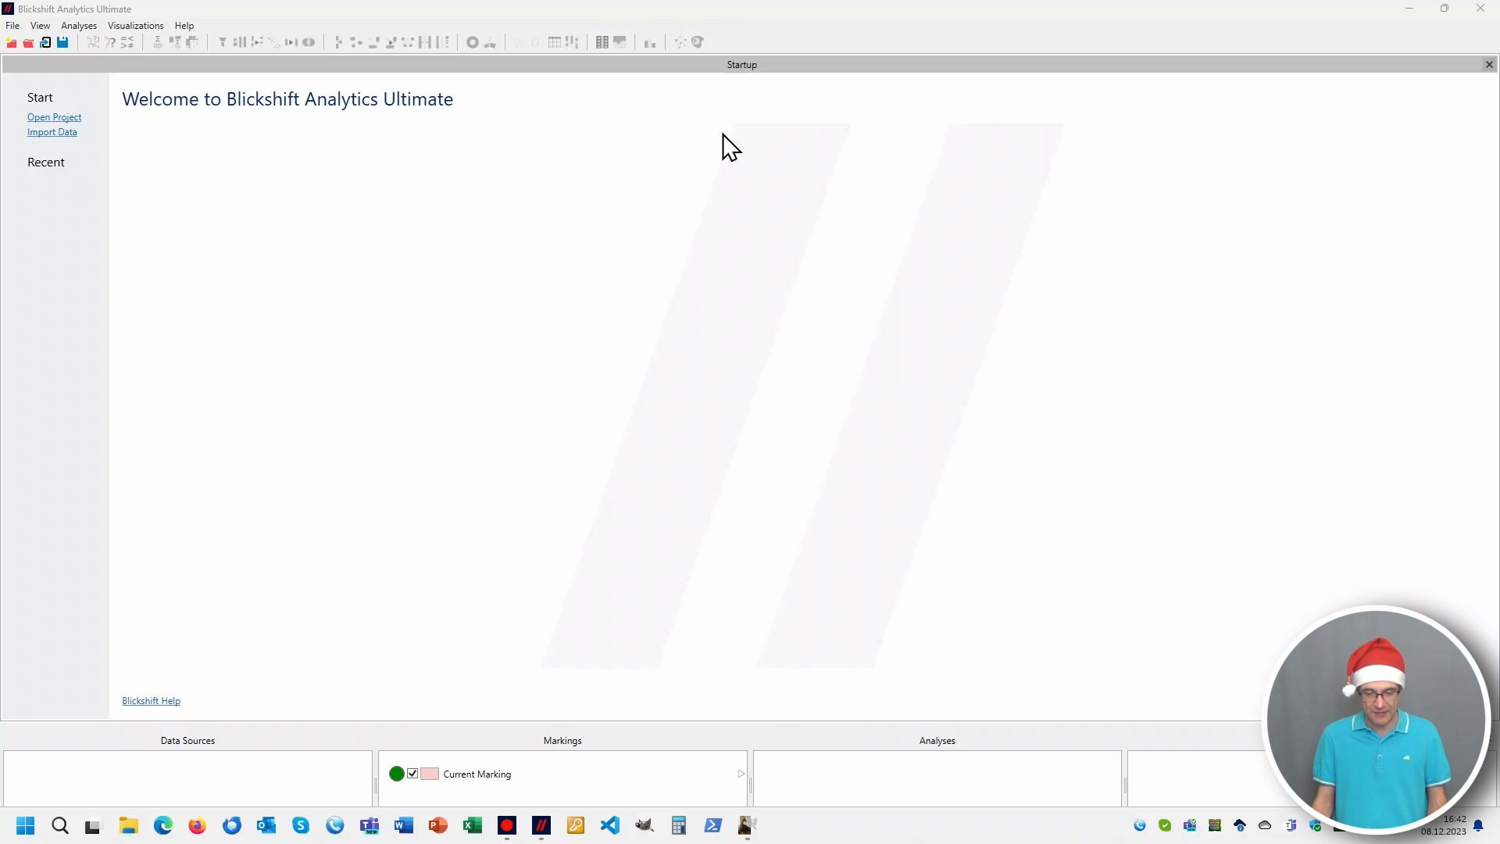
{"action": "left_click", "coordinate": [35, 133]}
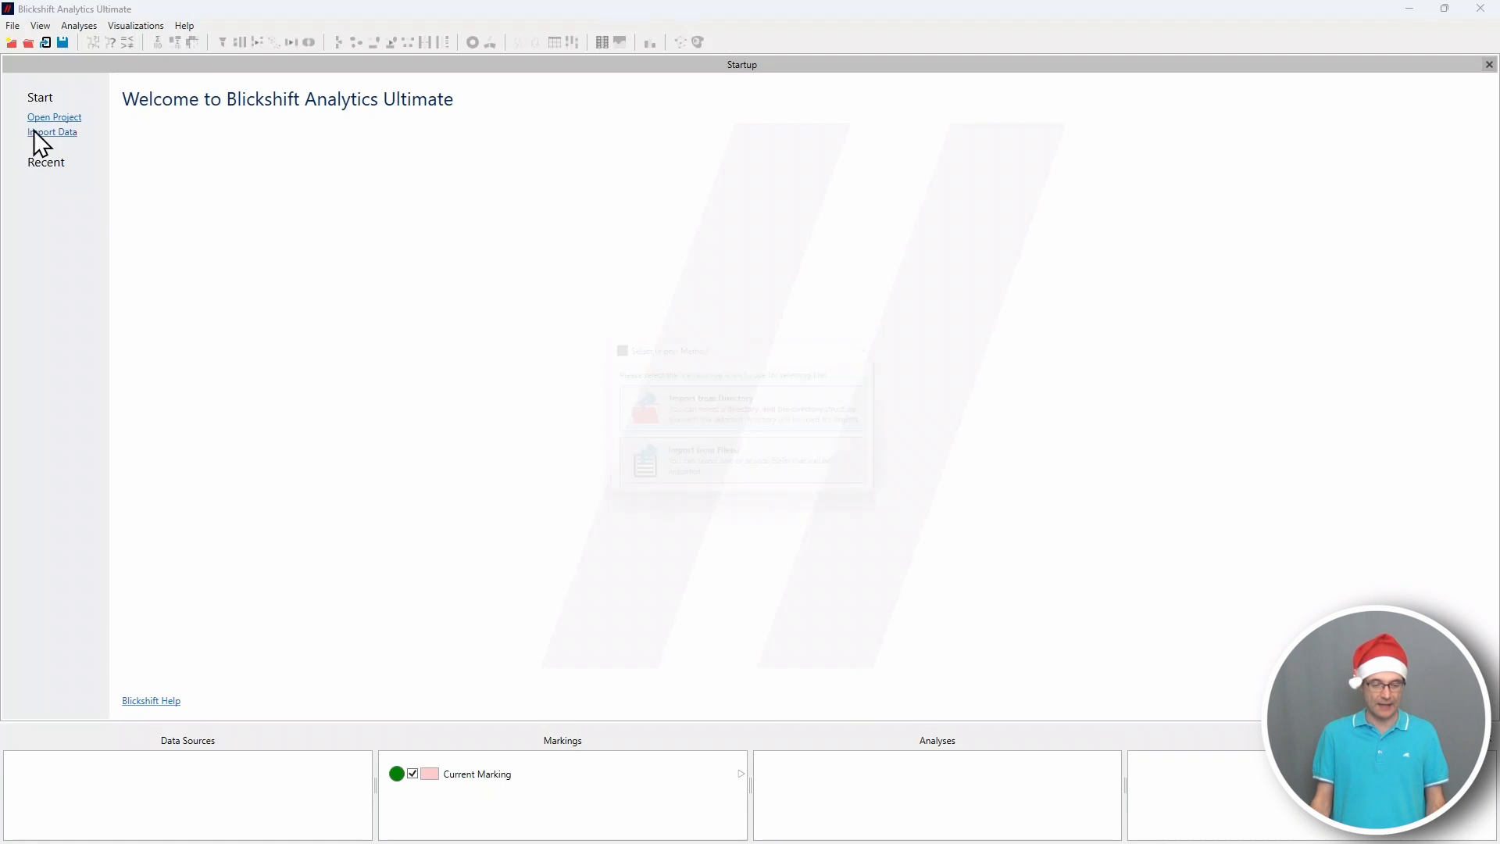
{"action": "left_click", "coordinate": [751, 475]}
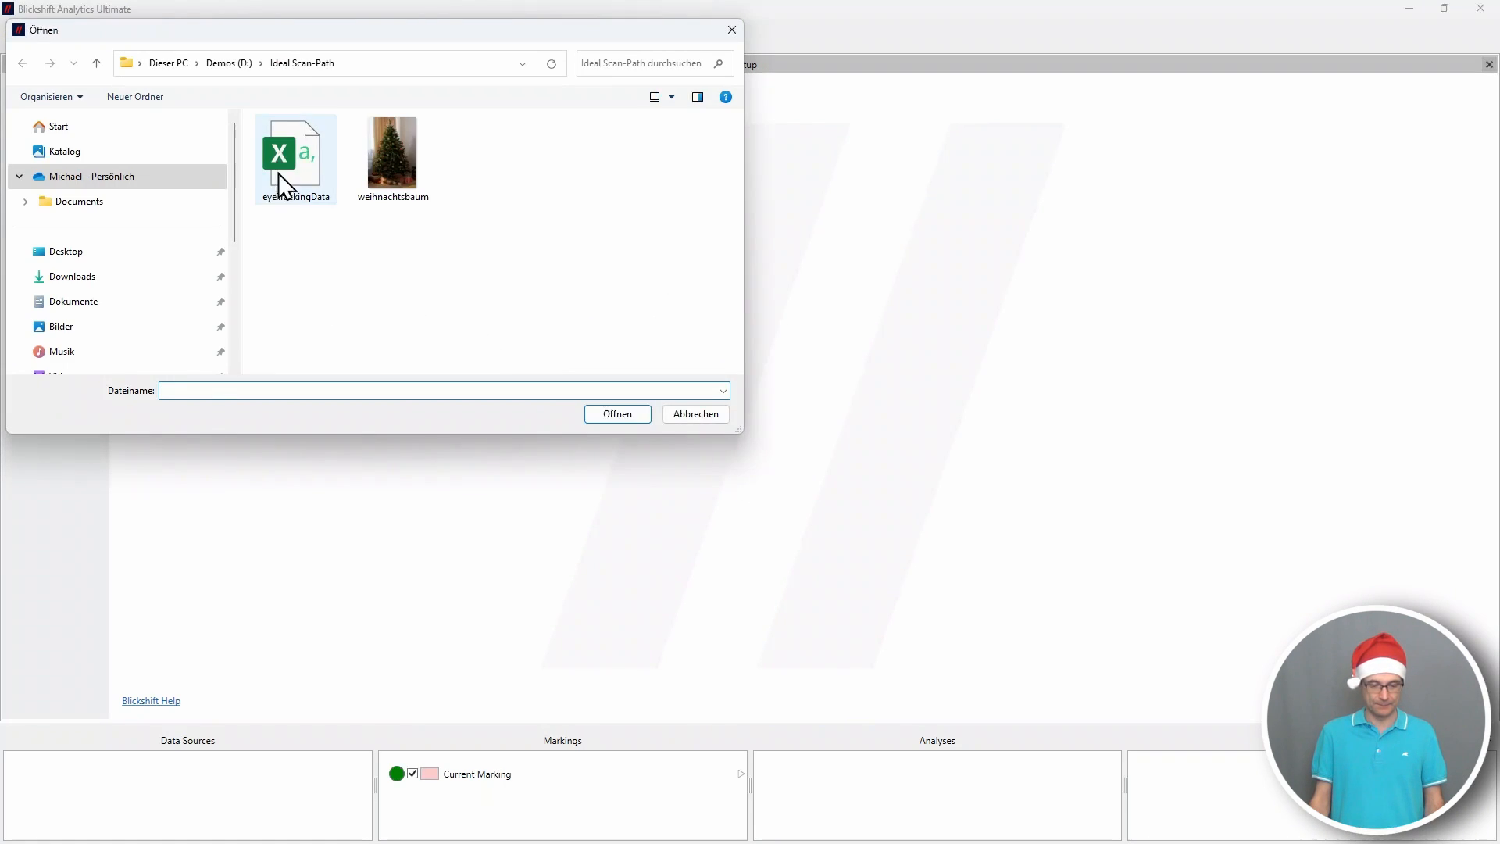
{"action": "left_click", "coordinate": [278, 172]}
{"action": "left_click", "coordinate": [643, 418]}
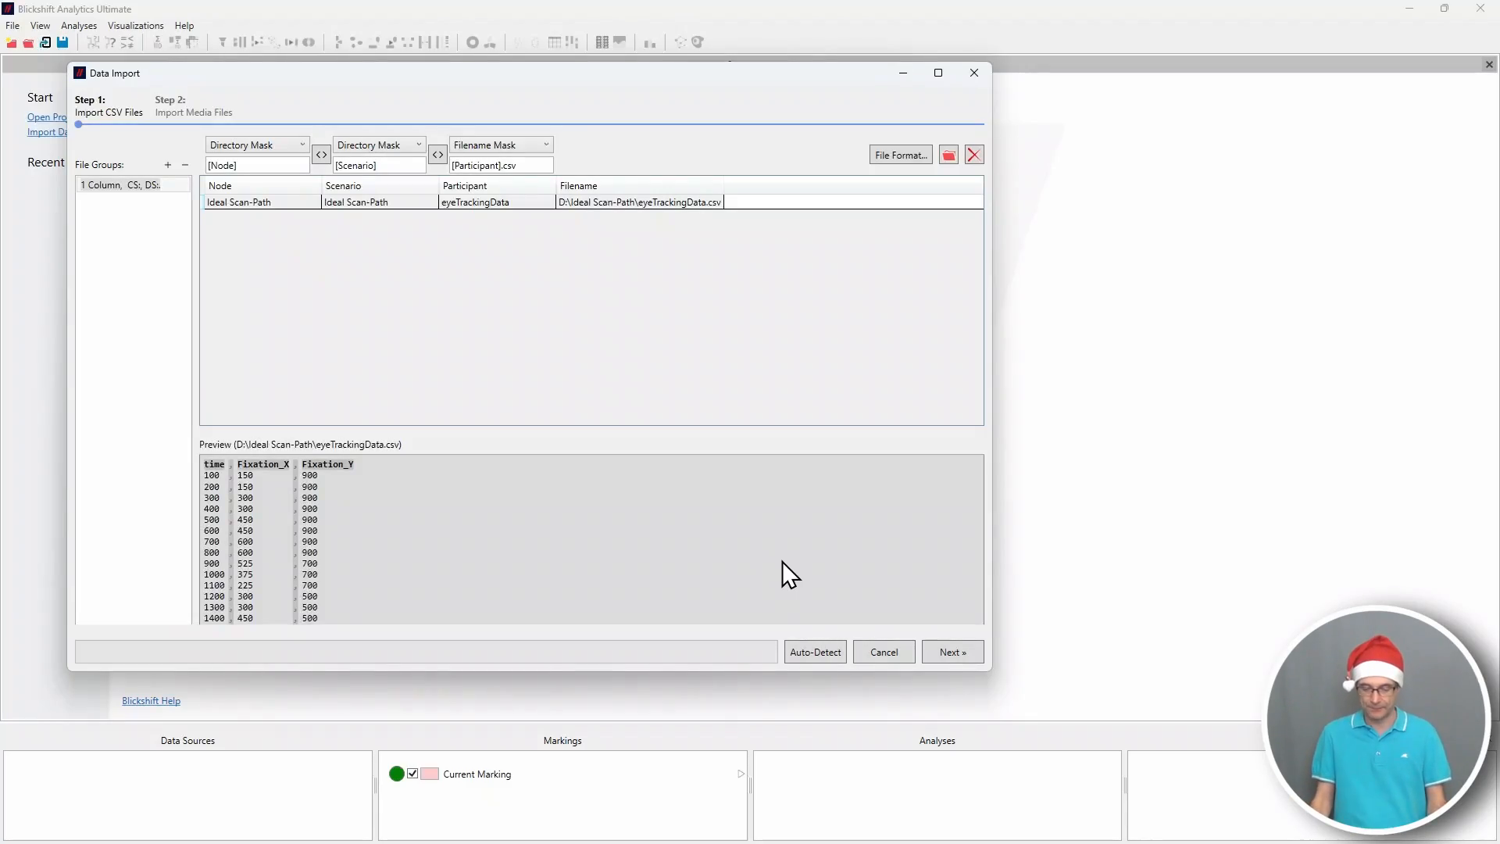
{"action": "left_click", "coordinate": [947, 661]}
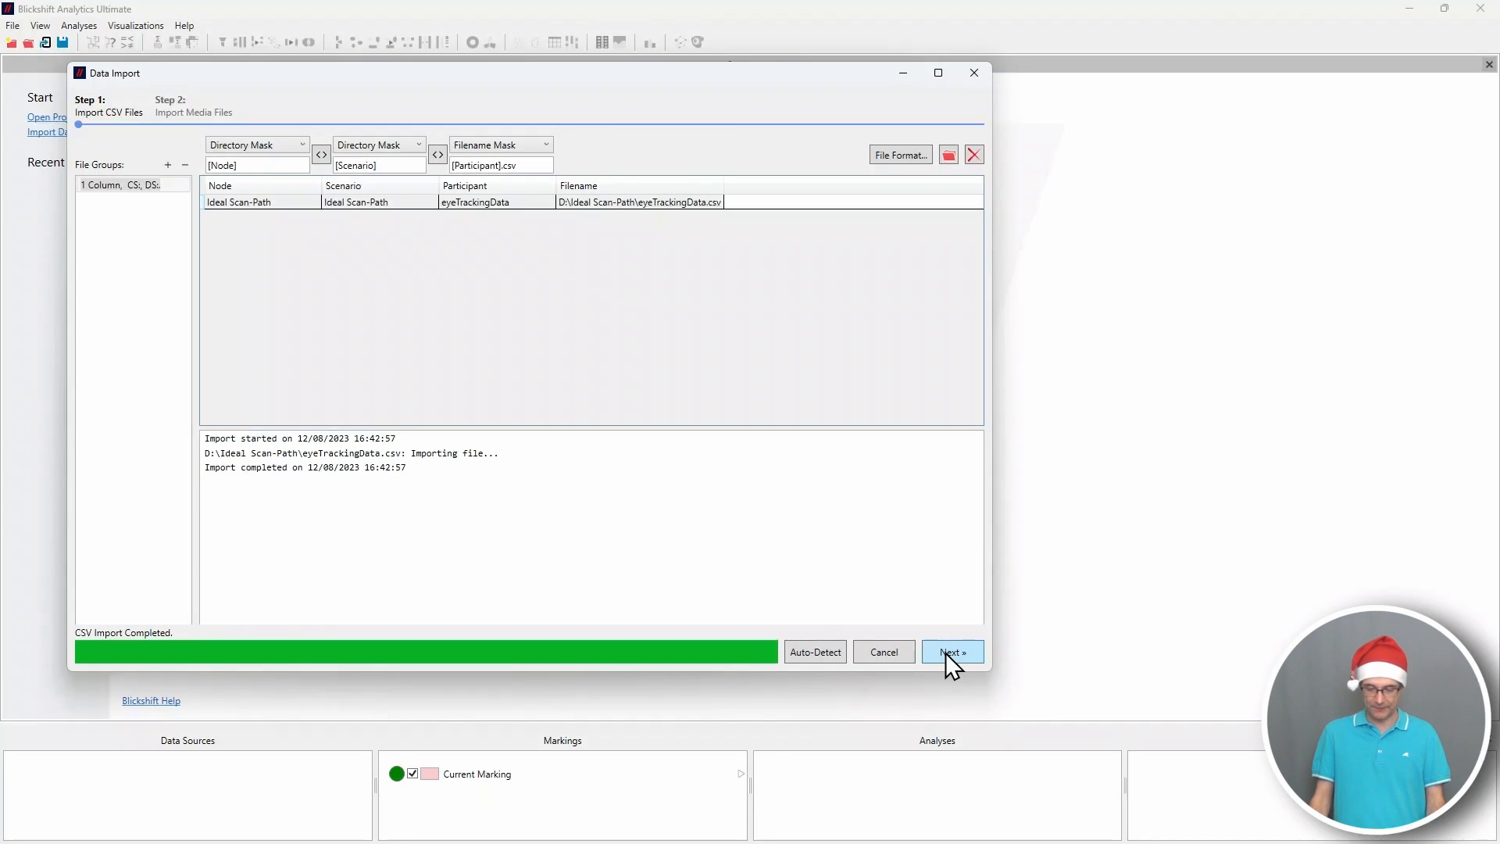
Add the weihnachtsbaum image as the stimulus media file and finish the data import.
{"action": "left_click", "coordinate": [945, 653]}
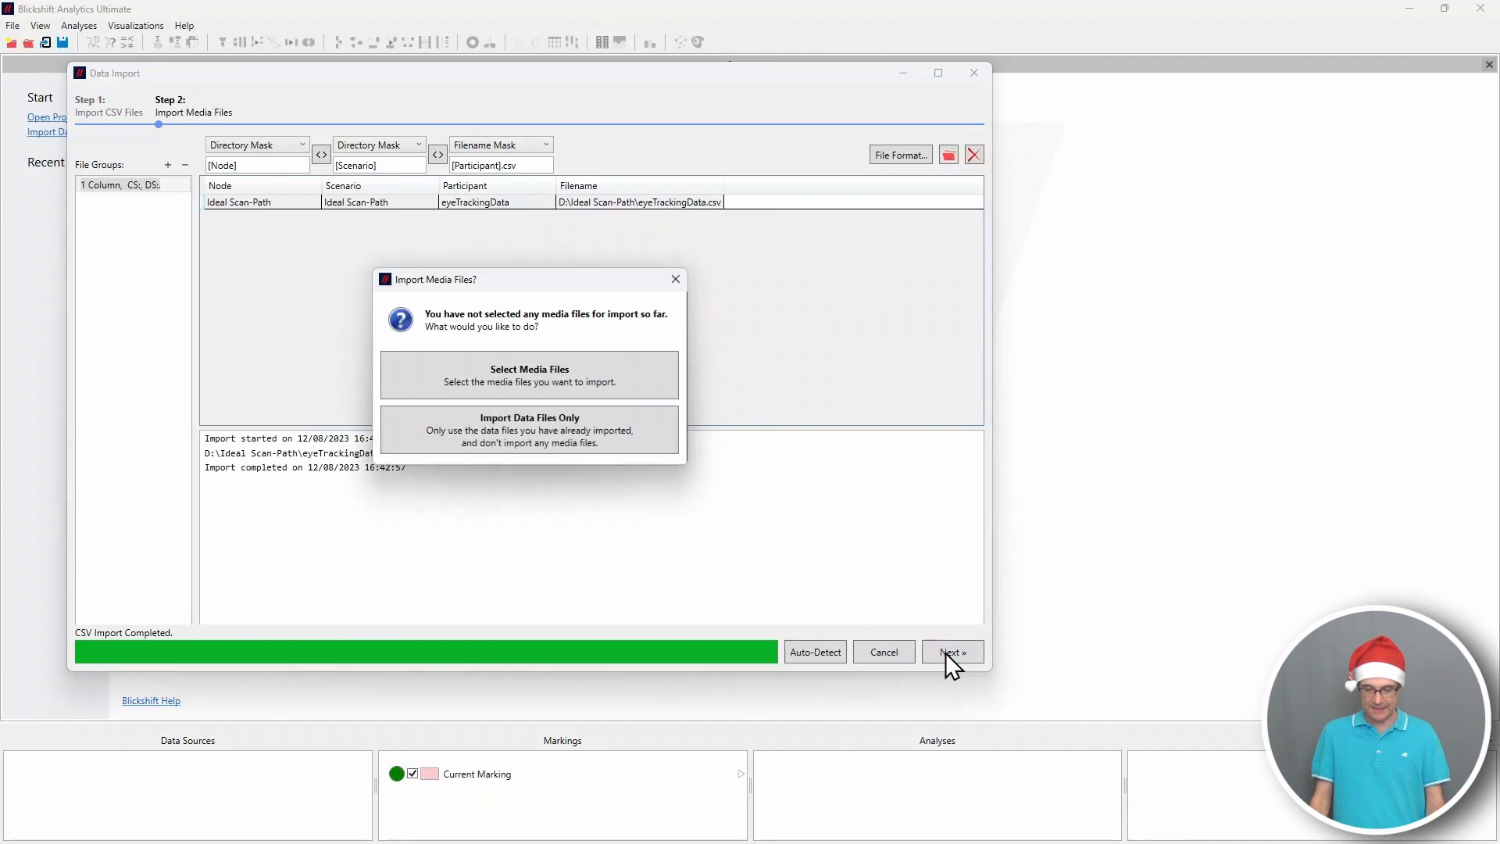
{"action": "left_click", "coordinate": [577, 382]}
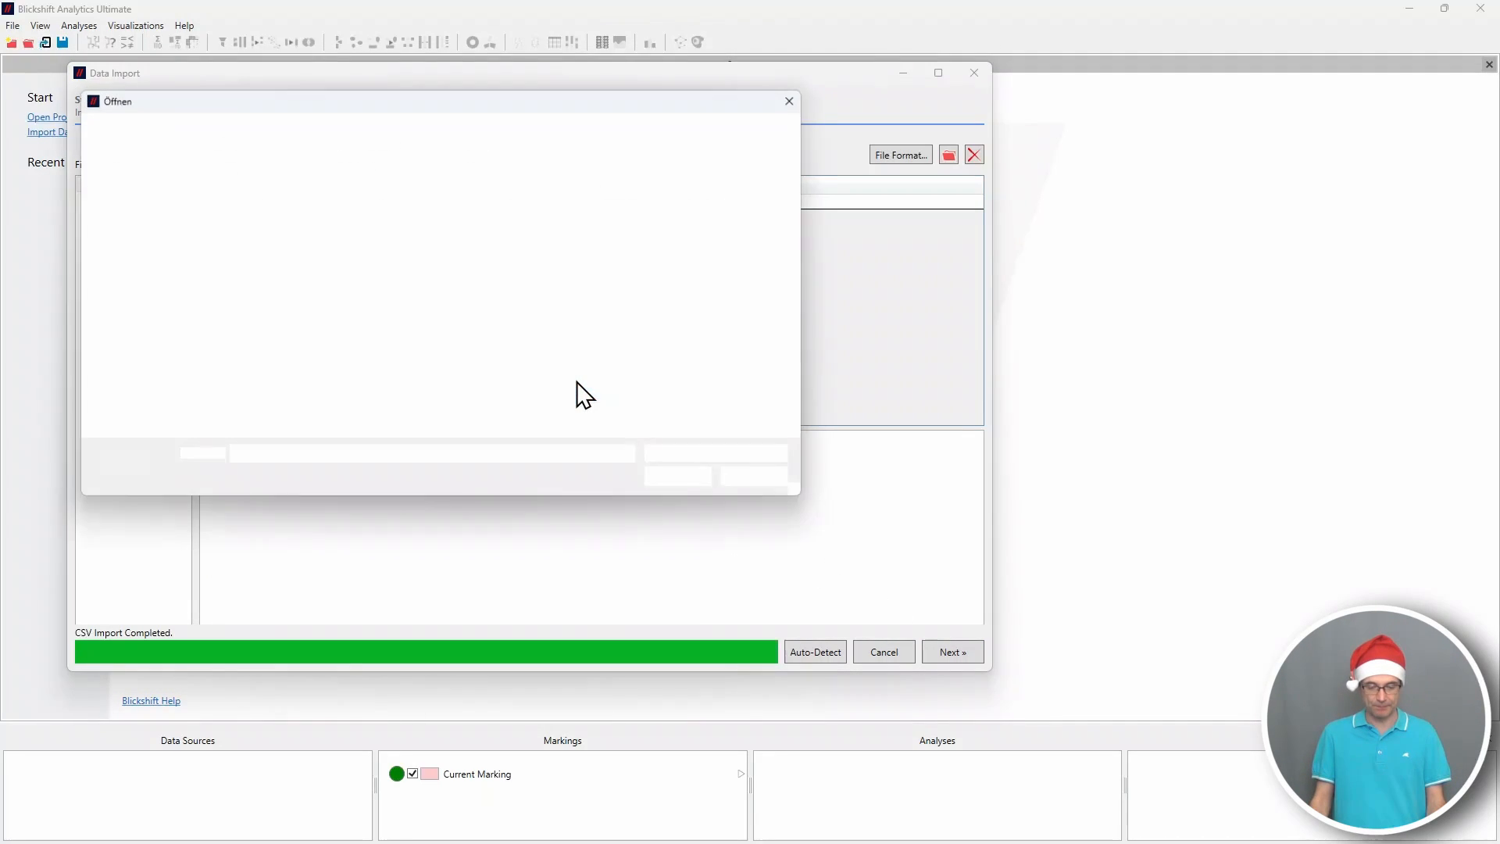
{"action": "left_click", "coordinate": [460, 222]}
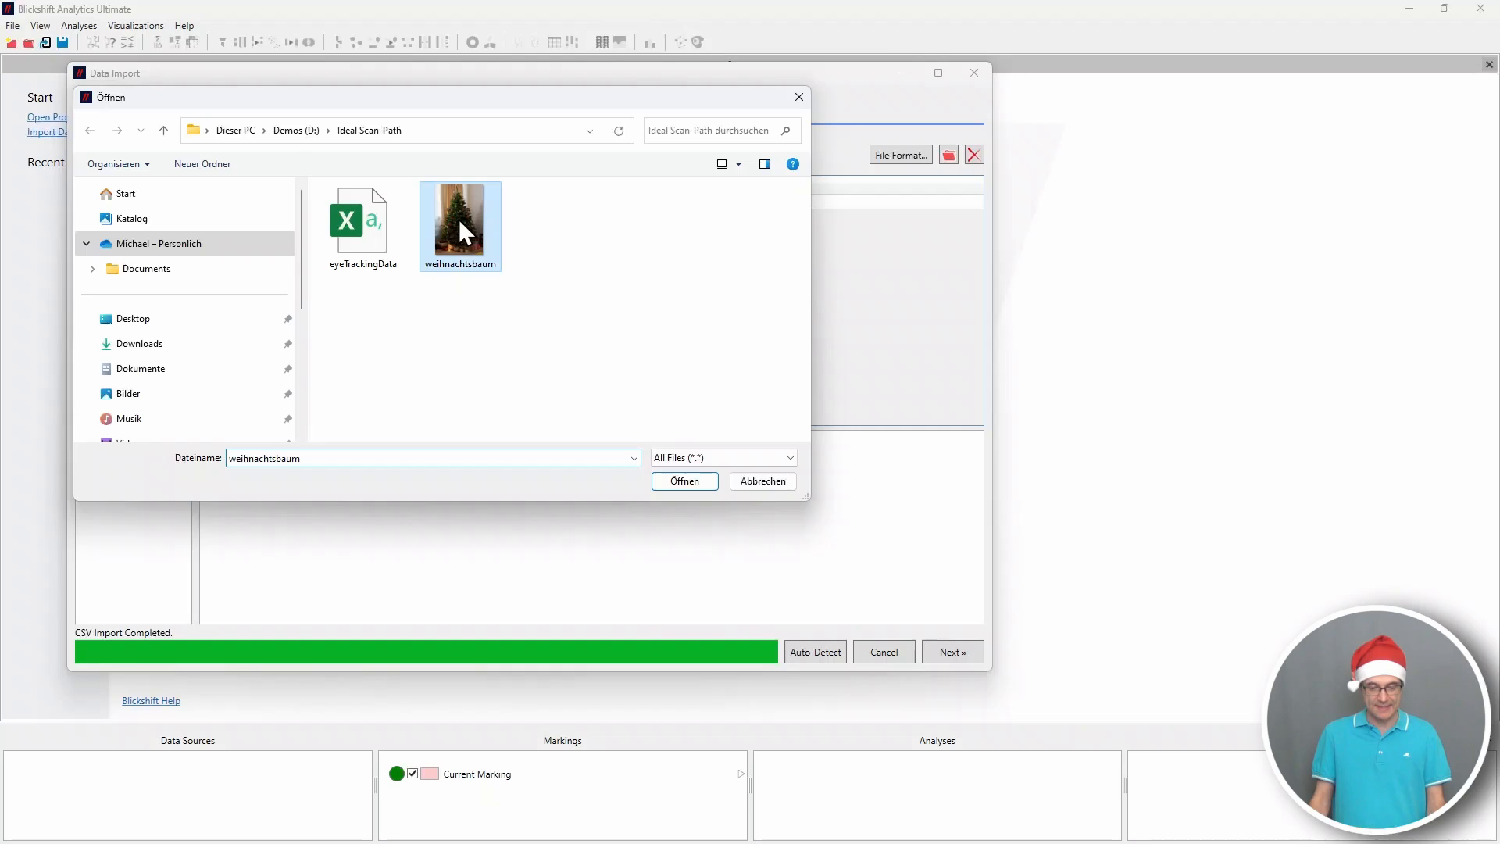
{"action": "left_click", "coordinate": [681, 478]}
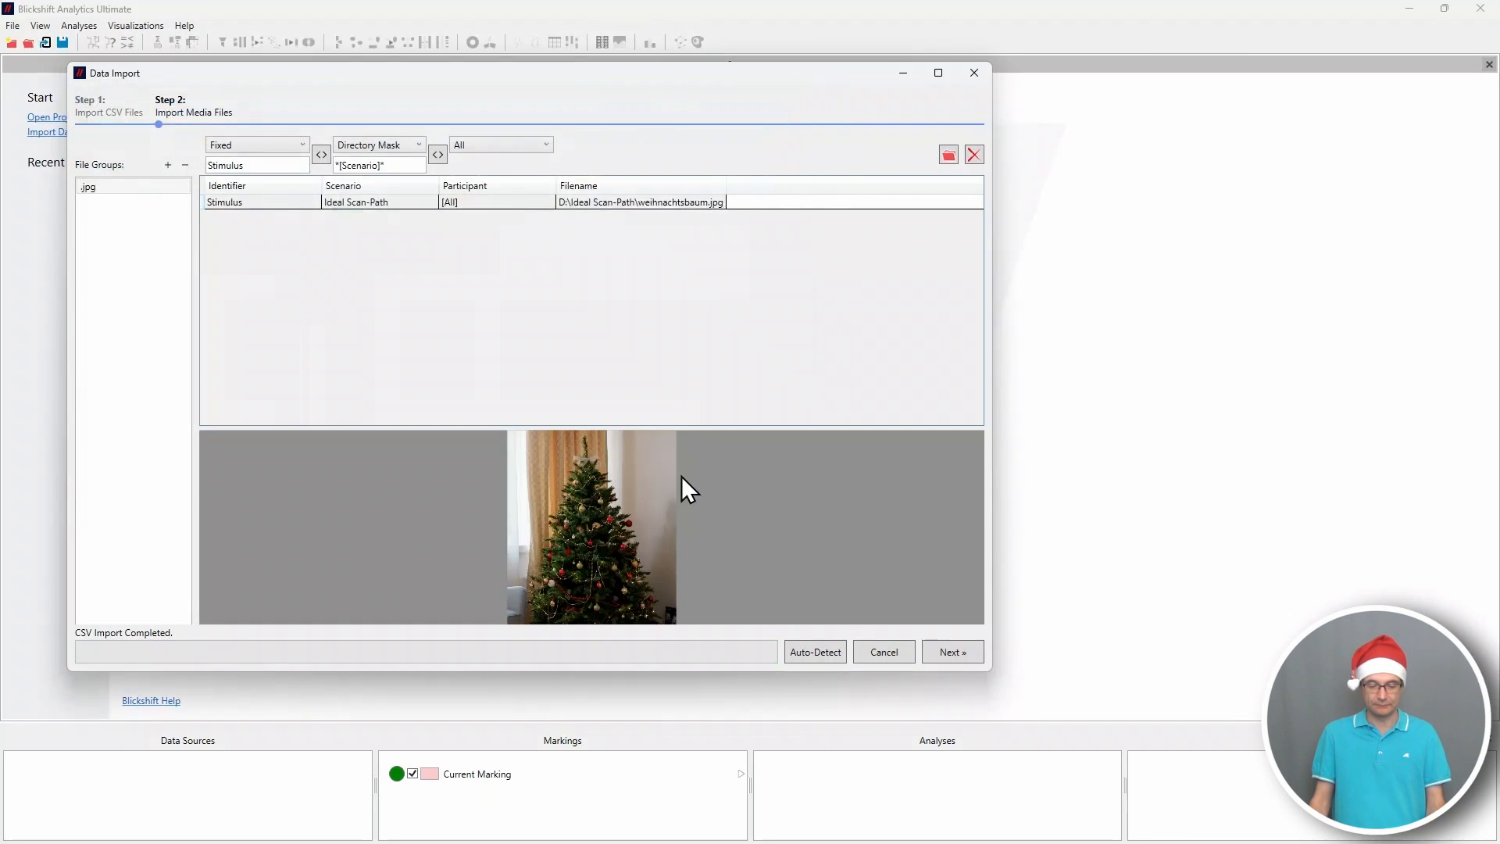
{"action": "left_click", "coordinate": [940, 651]}
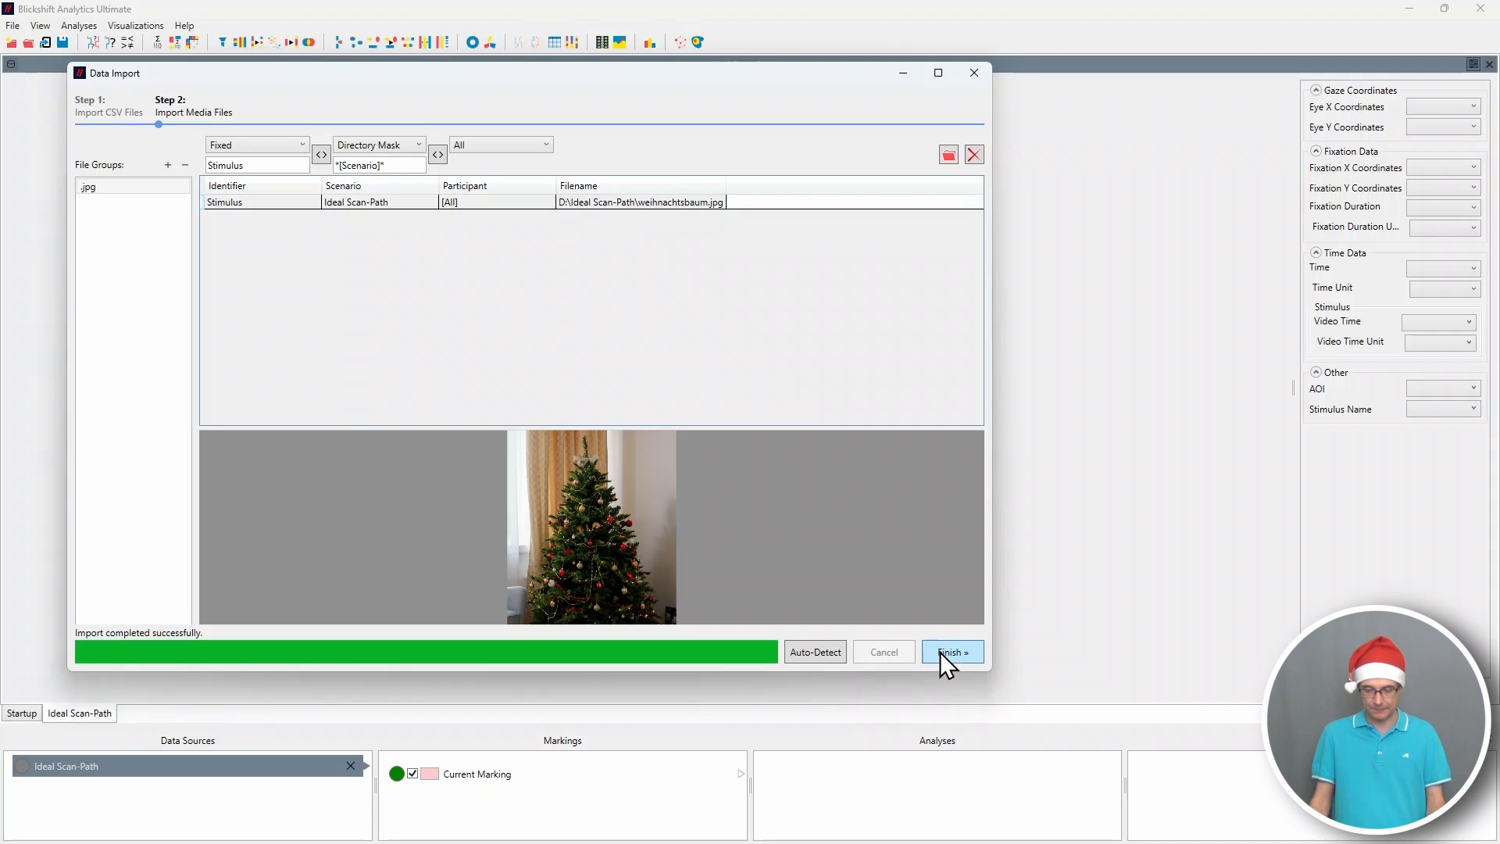
{"action": "left_click", "coordinate": [940, 651]}
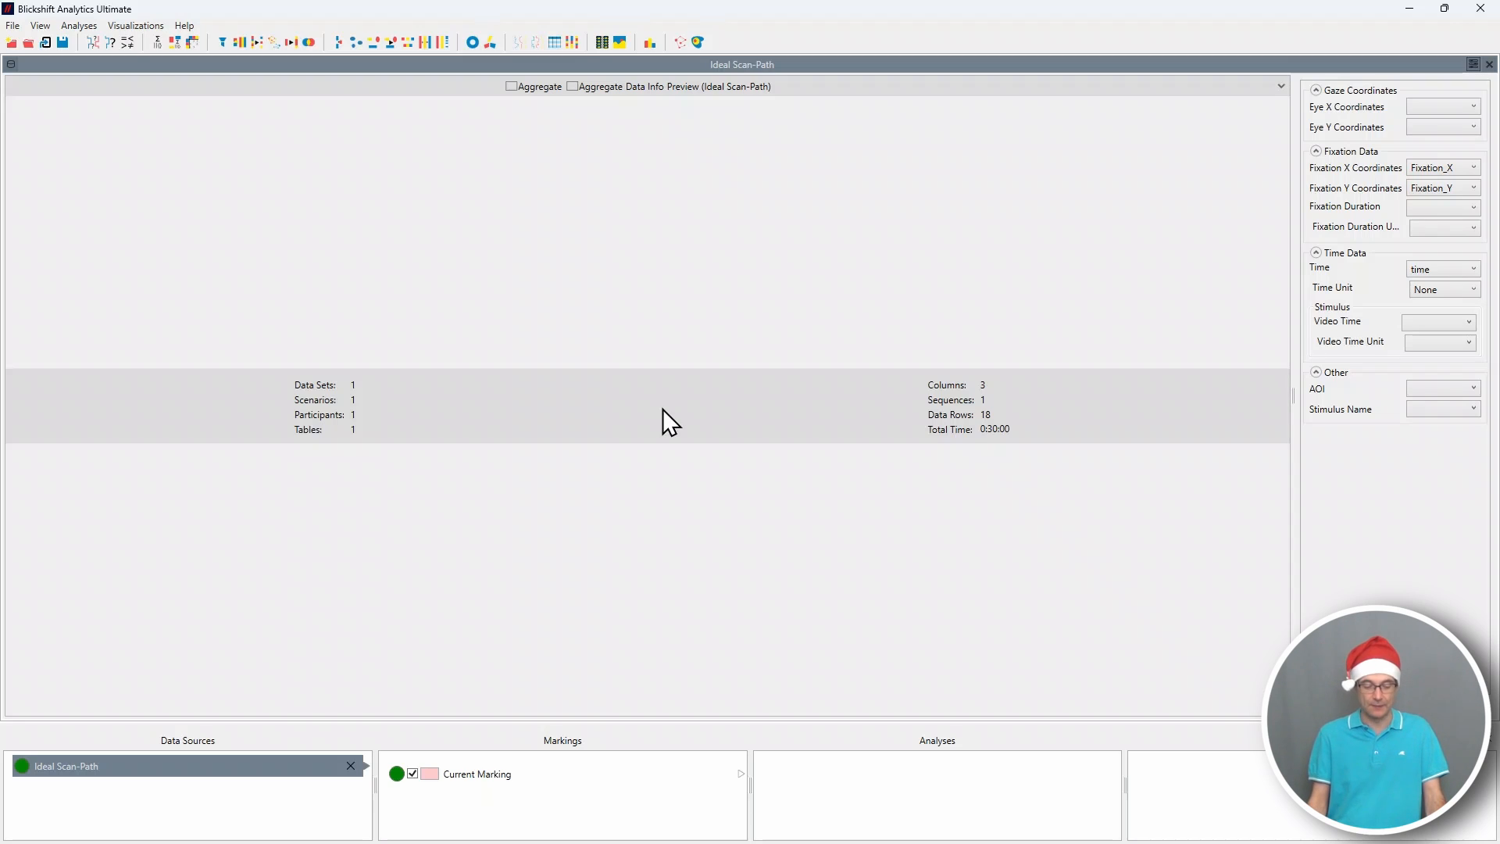
Create a Scan Path visualization over the stimulus image from the Ideal Scan-Path data source.
{"action": "right_click", "coordinate": [268, 770]}
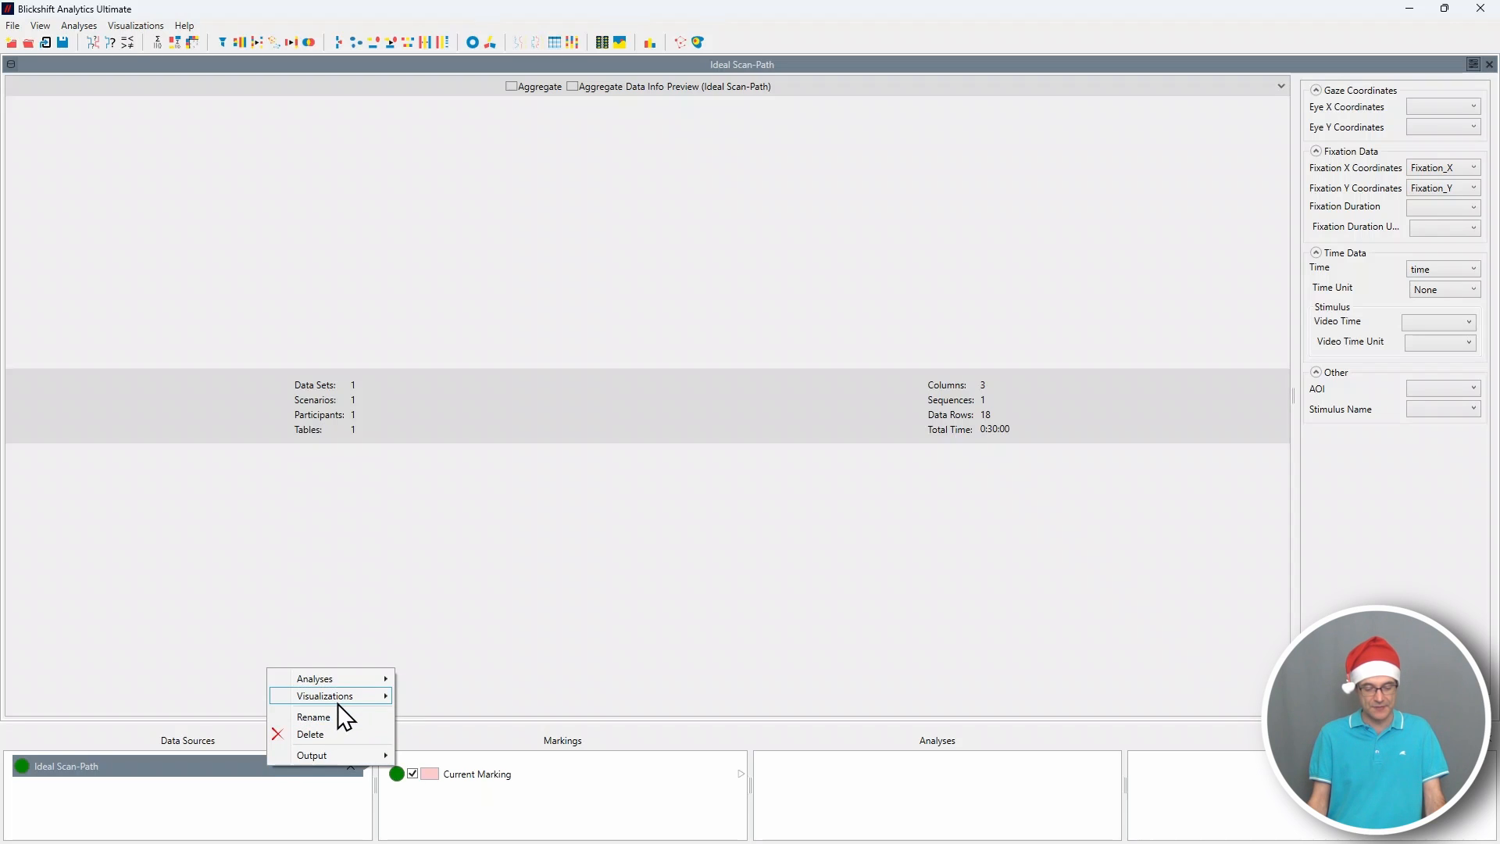
{"action": "mouse_move", "coordinate": [344, 698]}
{"action": "left_click", "coordinate": [495, 675]}
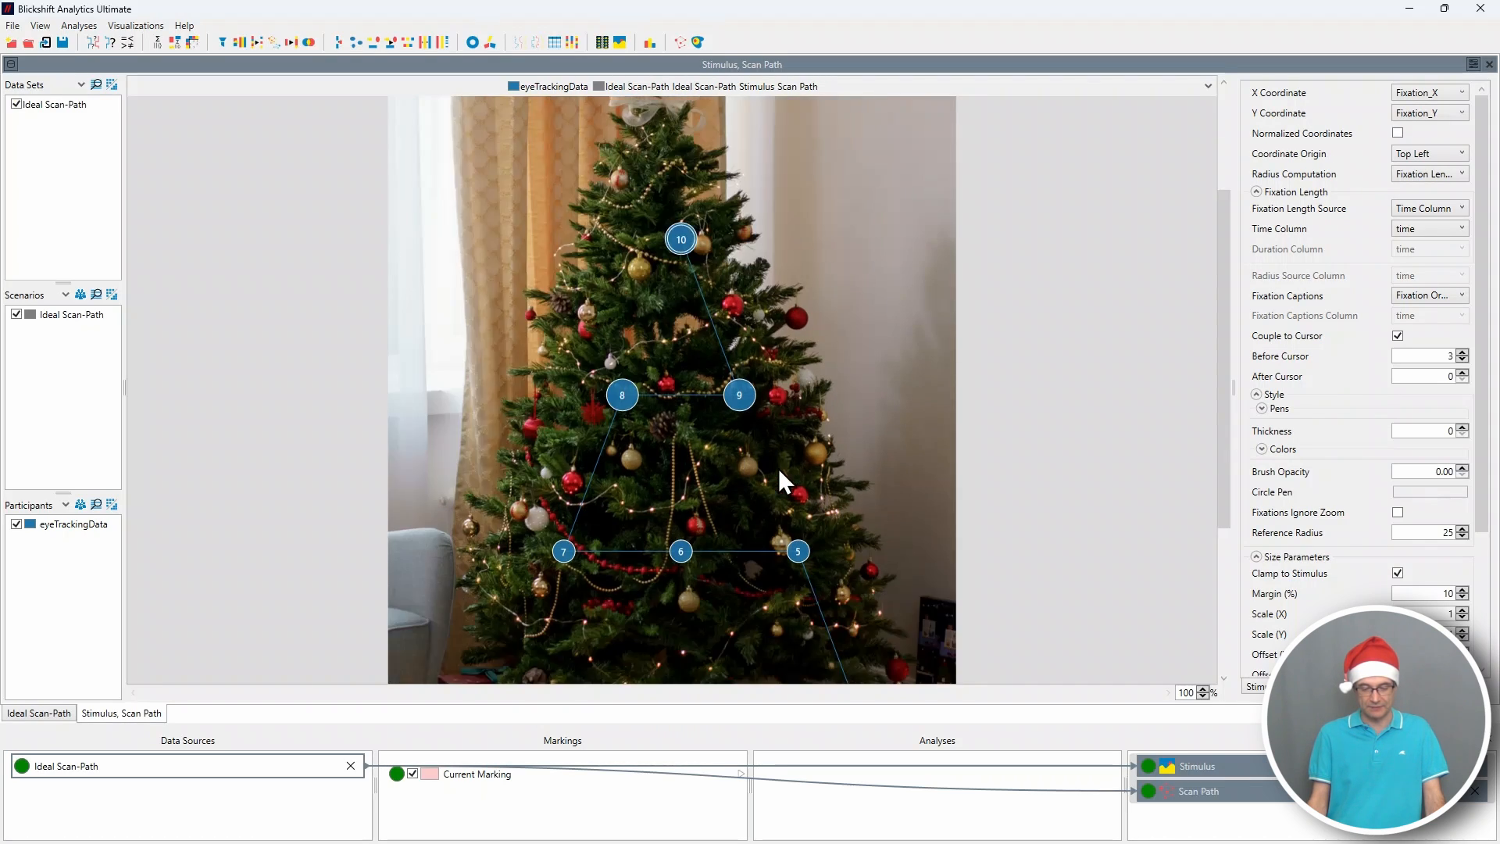
{"action": "scroll", "coordinate": [778, 467], "scroll_direction": "down", "scroll_amount": 1}
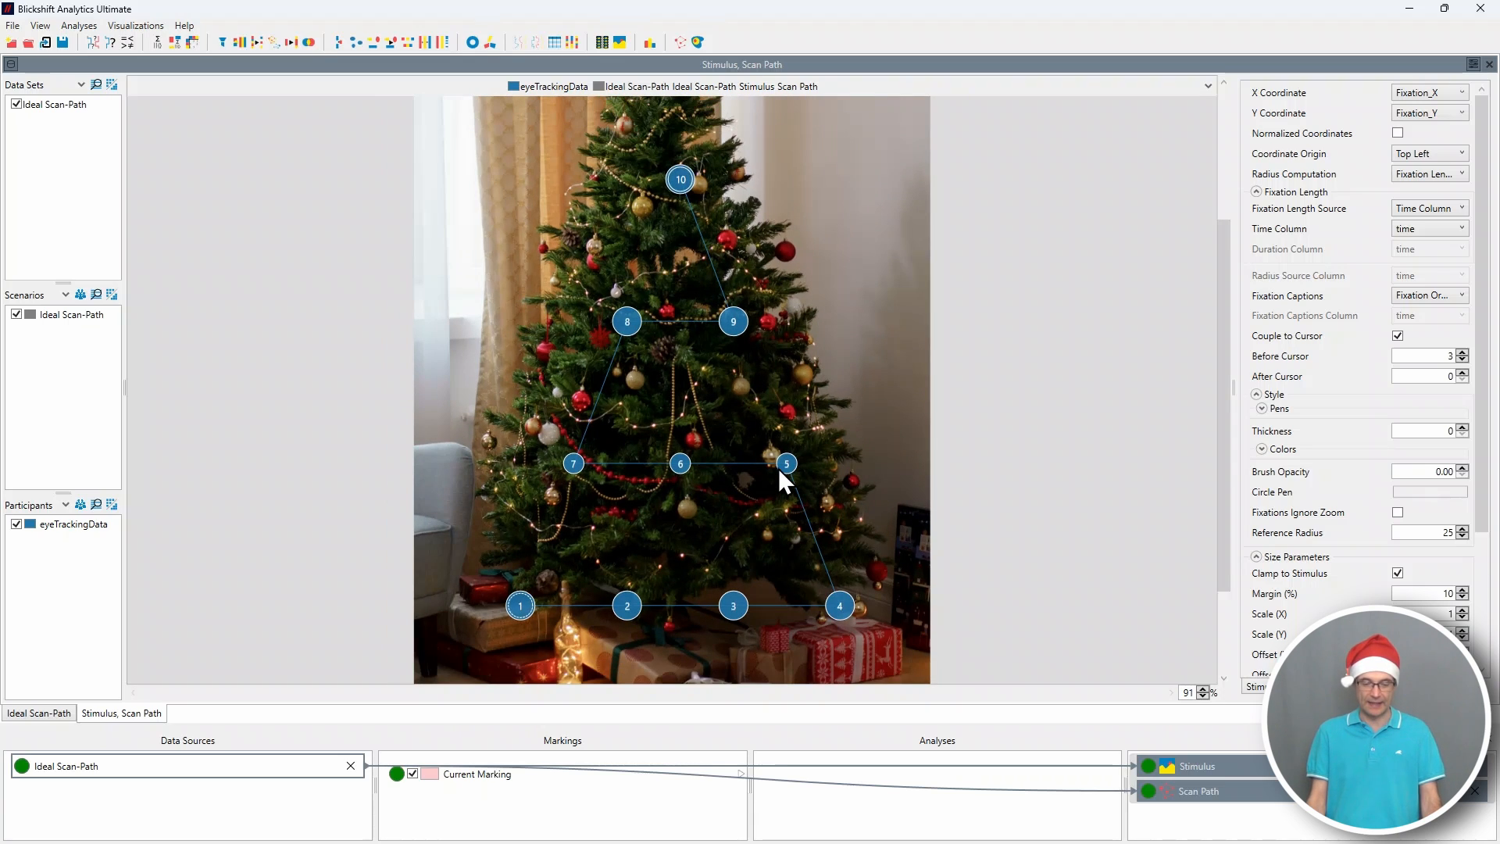
{"action": "scroll", "coordinate": [778, 467], "scroll_direction": "down", "scroll_amount": 2}
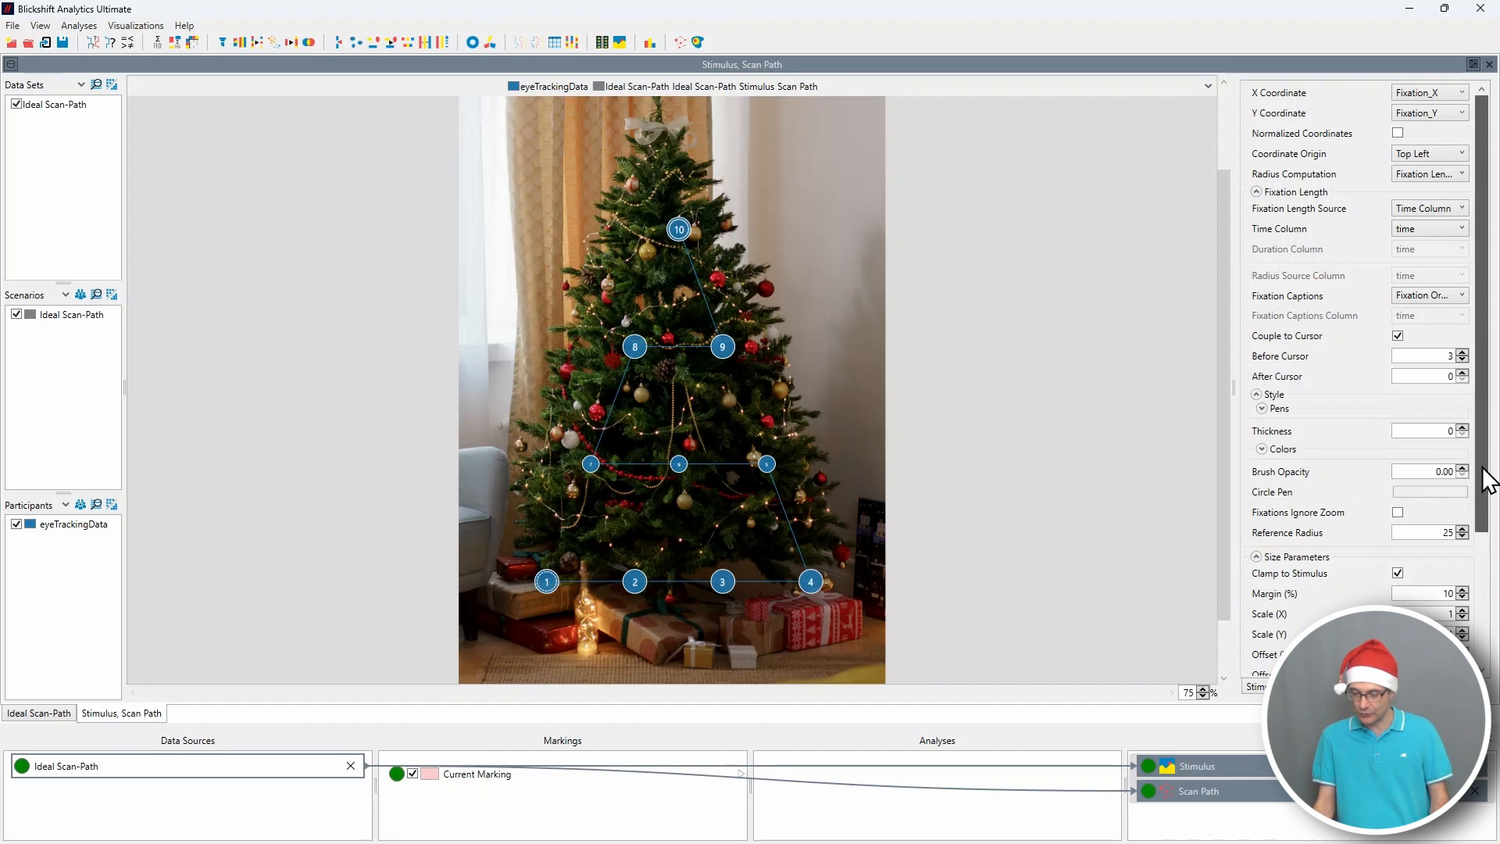
{"action": "left_click_drag", "start_coordinate": [1486, 473], "coordinate": [1488, 539]}
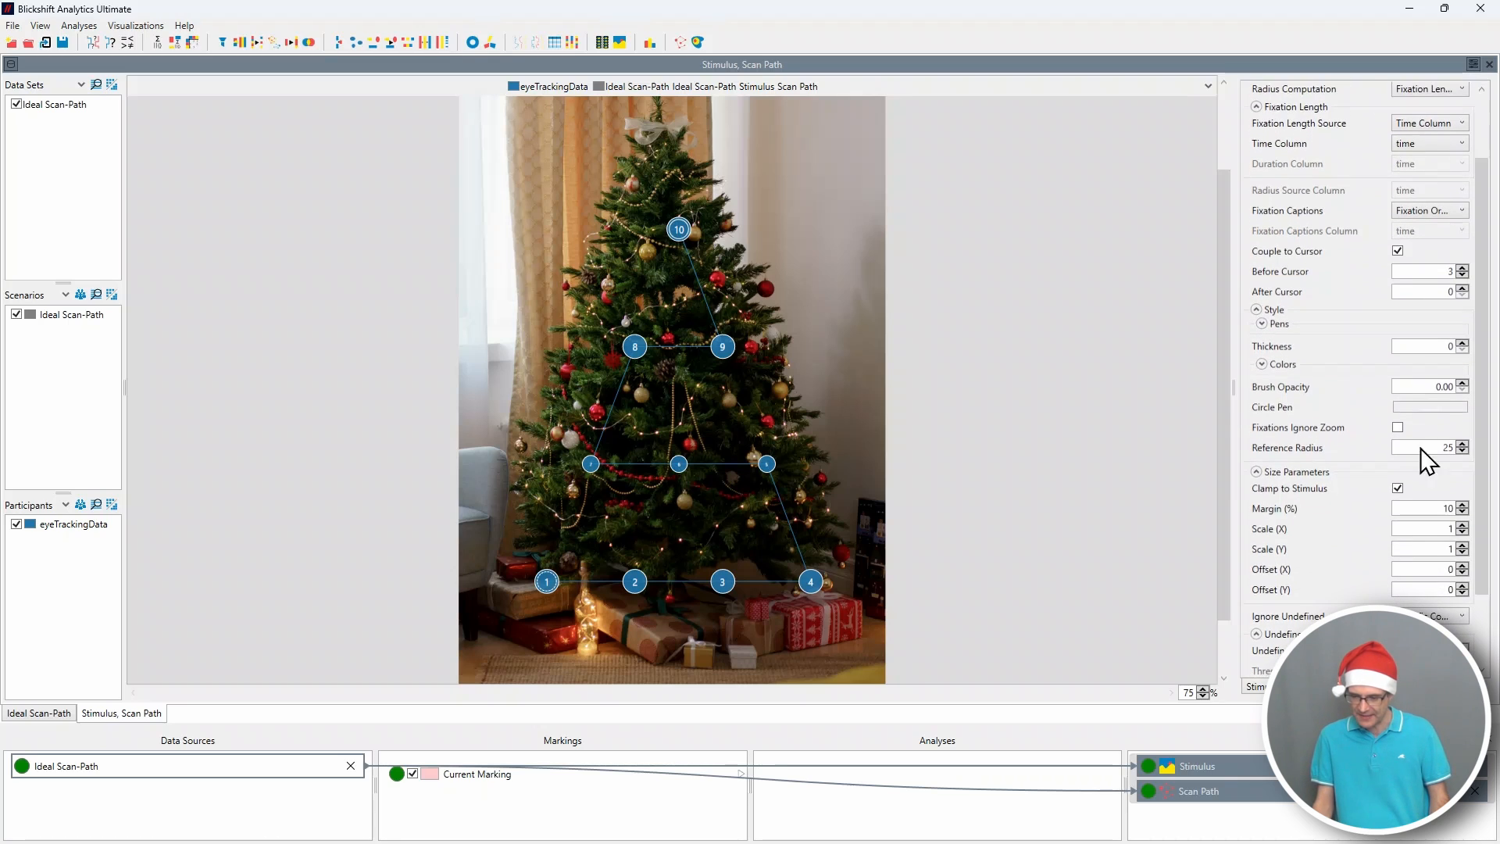
Color the scan path's connecting lines green (#2CB41F) and set their thickness to 6.
{"action": "left_click", "coordinate": [1262, 324]}
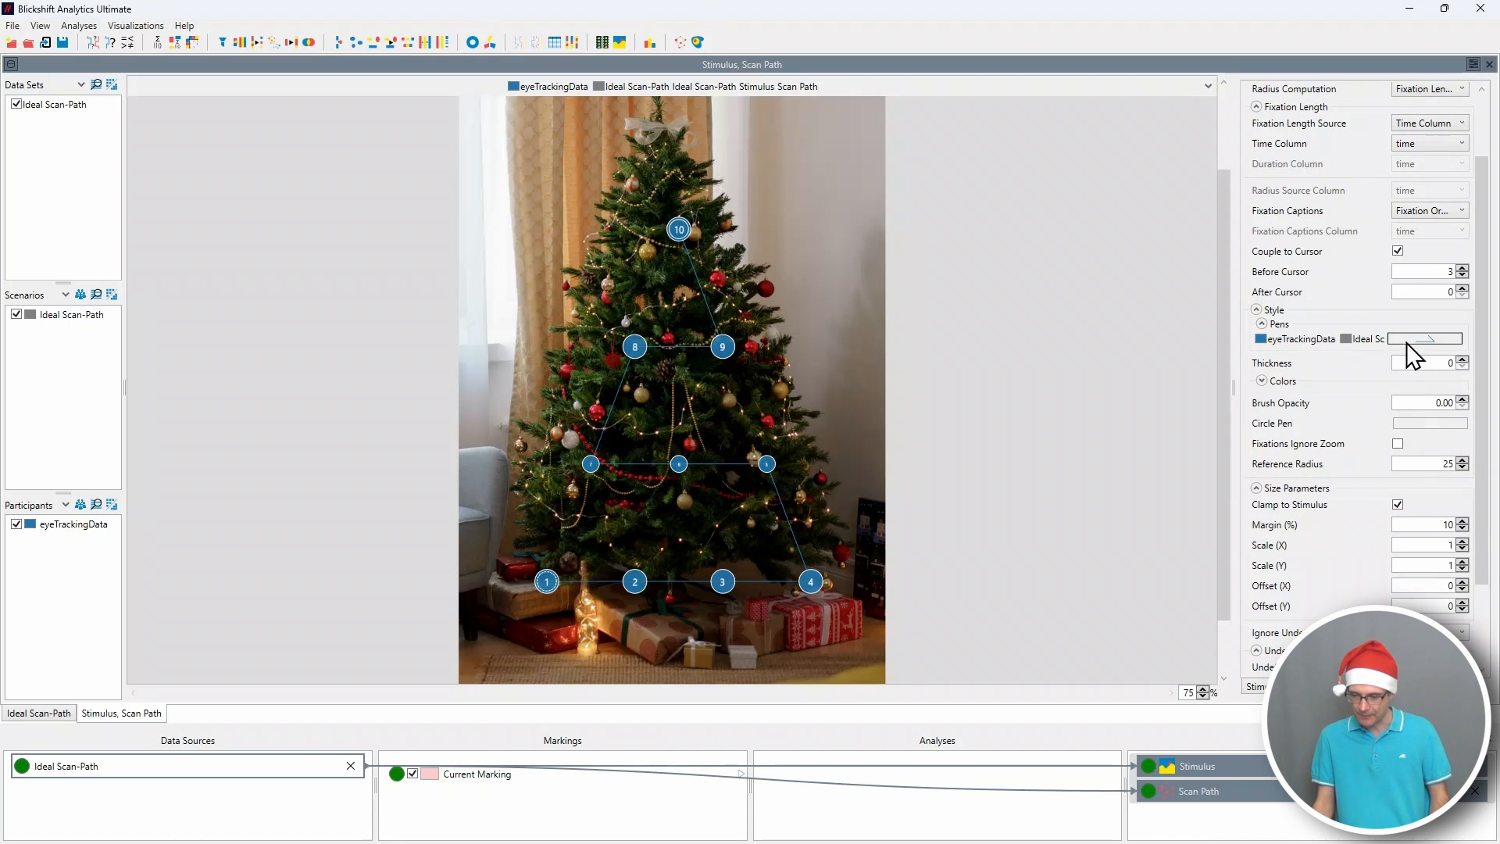
{"action": "left_click", "coordinate": [1439, 341]}
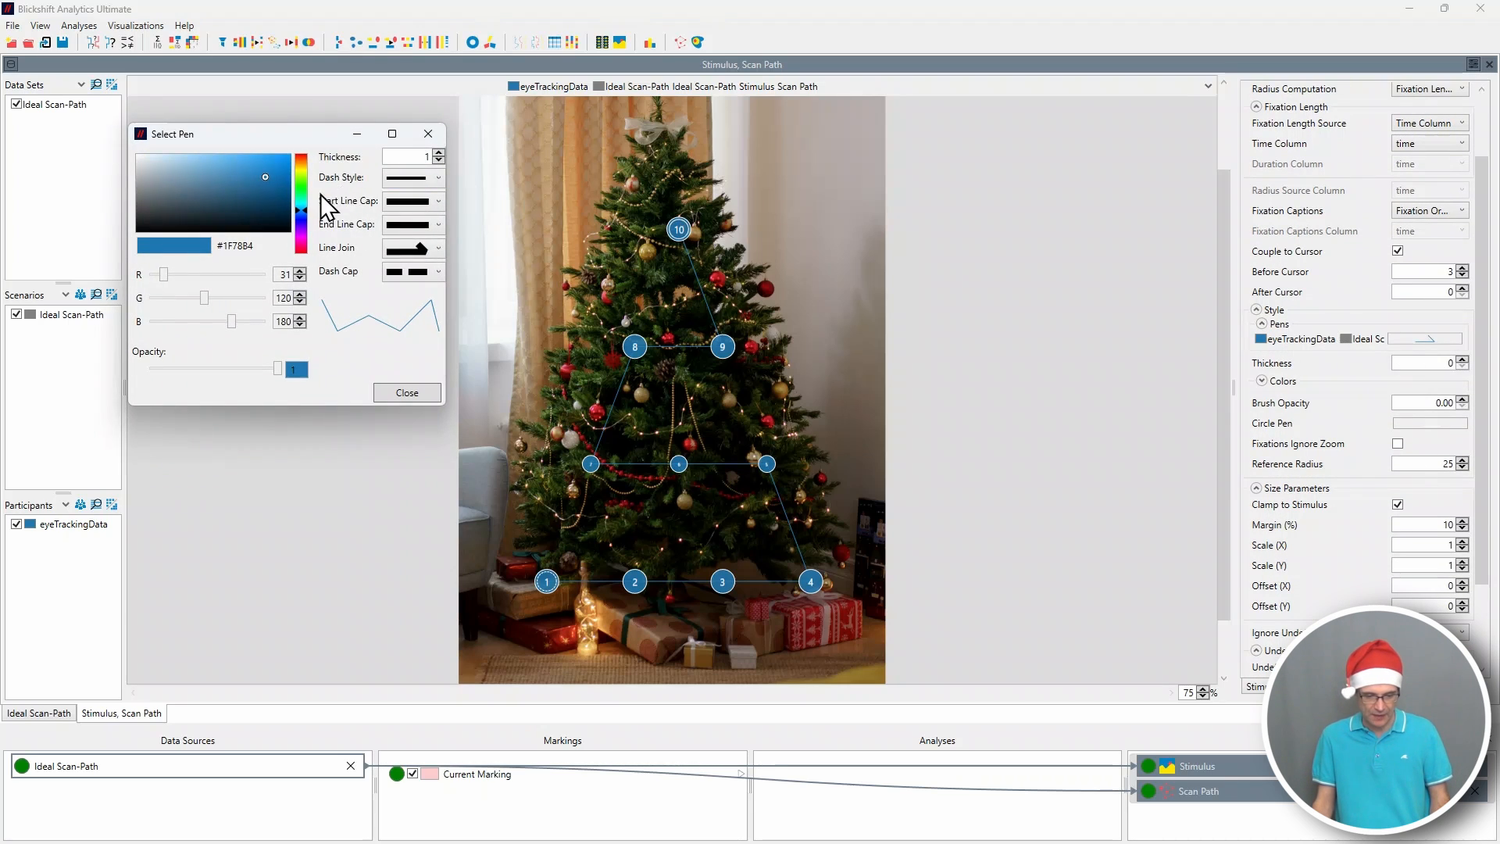
{"action": "left_click_drag", "start_coordinate": [311, 211], "coordinate": [306, 186]}
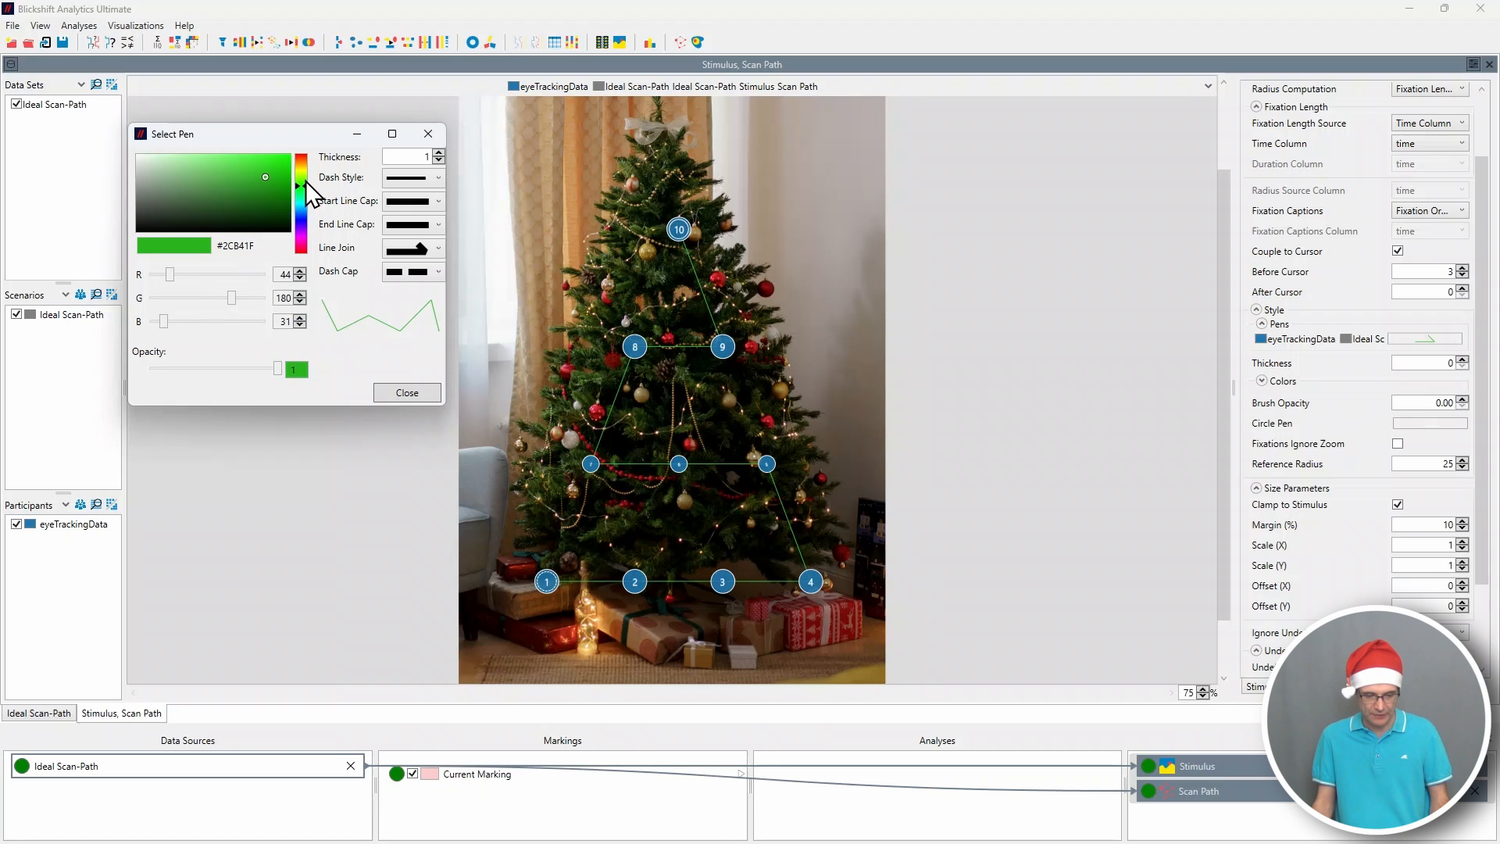
{"action": "left_click", "coordinate": [426, 395]}
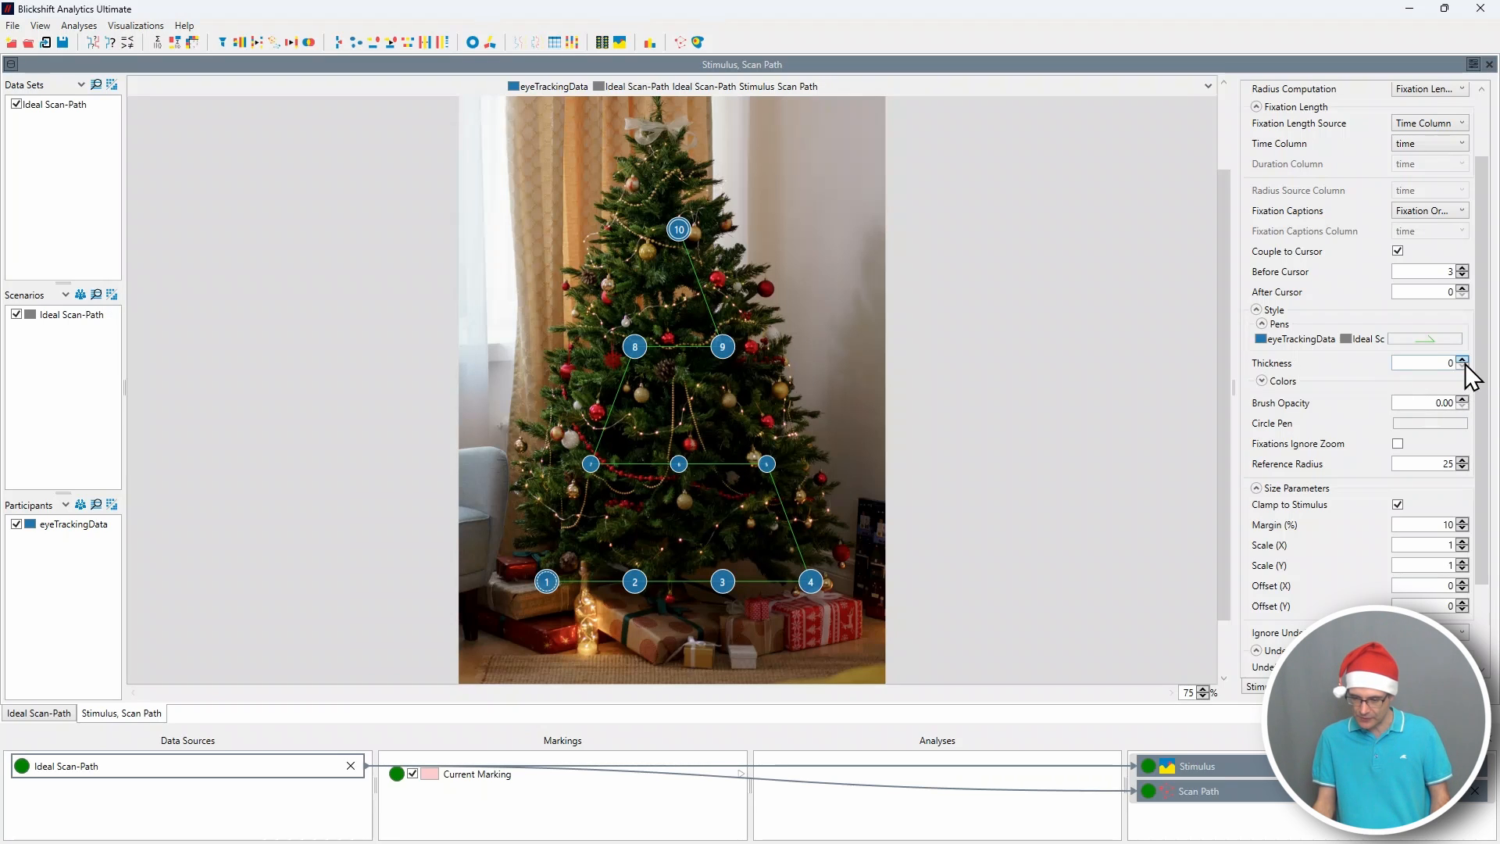
{"action": "left_click", "coordinate": [1462, 359]}
{"action": "left_click", "coordinate": [1461, 359]}
{"action": "left_click", "coordinate": [1462, 359]}
{"action": "left_click", "coordinate": [1462, 360]}
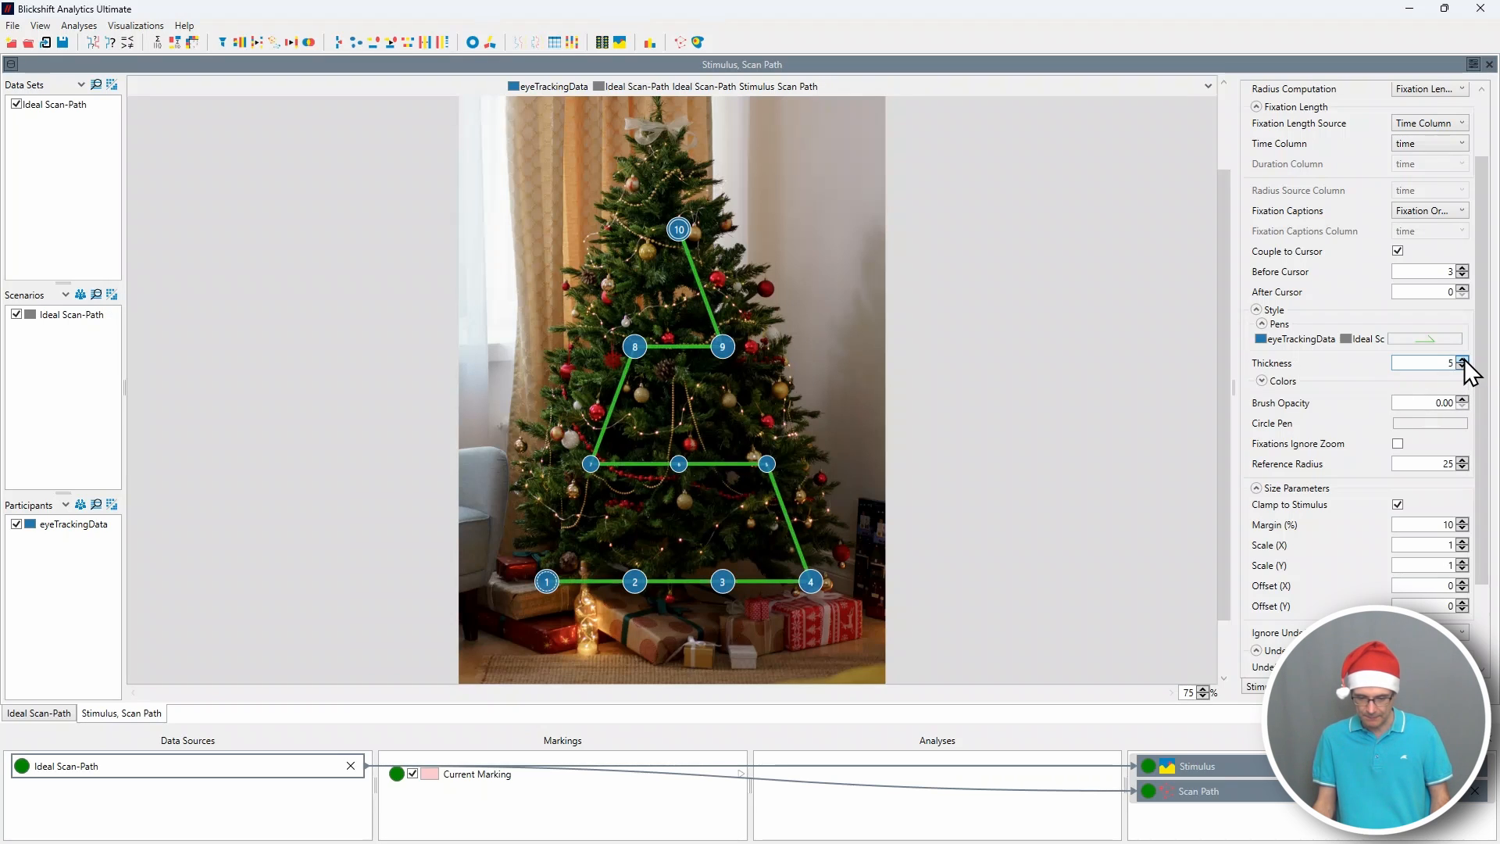
{"action": "left_click", "coordinate": [1461, 360]}
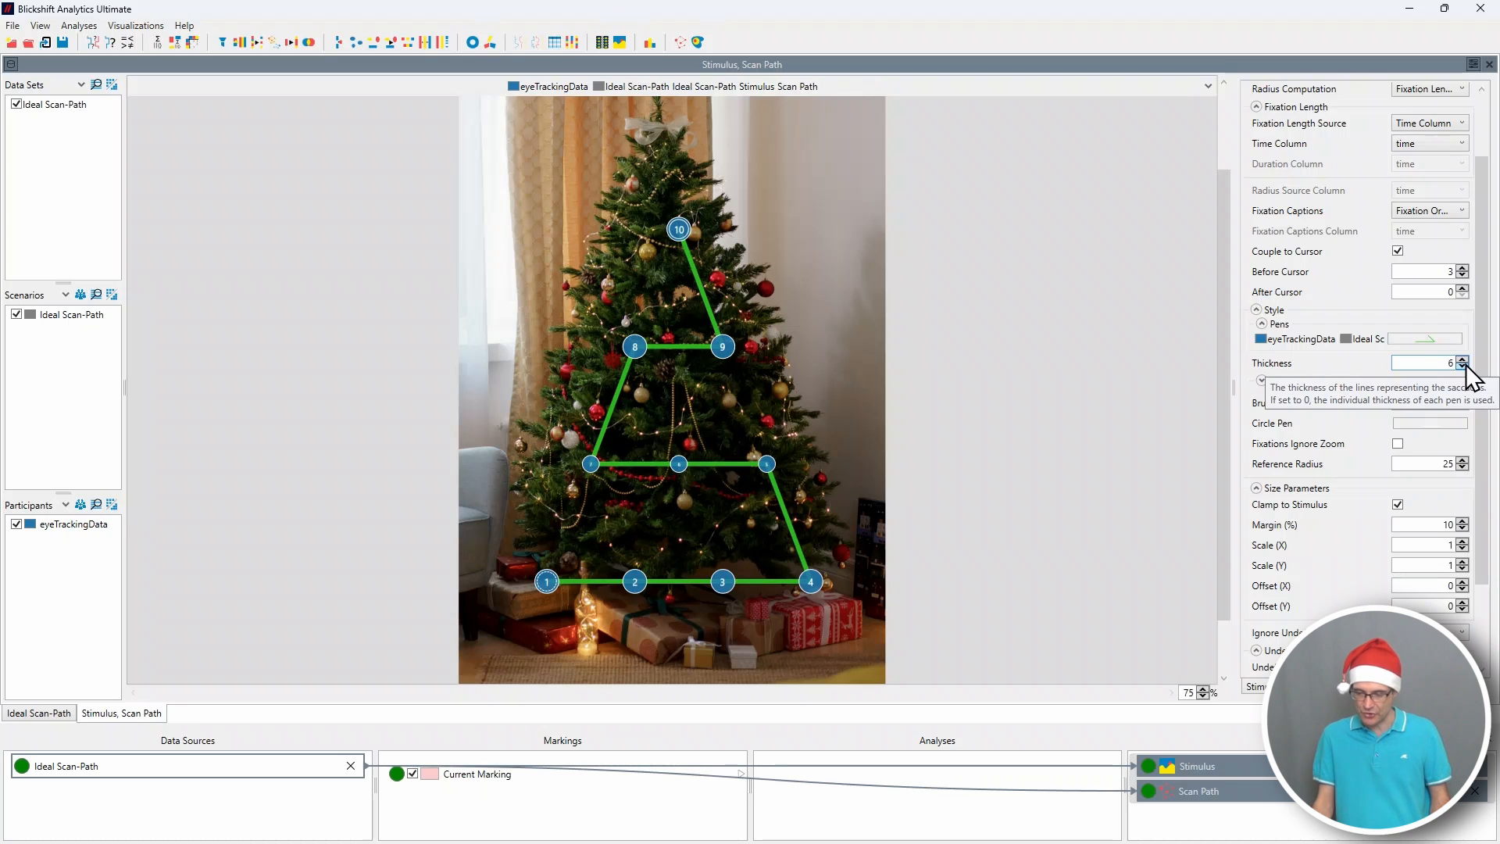
Change the fill color of the scan path's fixation circles to green (#33B41F).
{"action": "left_click", "coordinate": [1262, 381]}
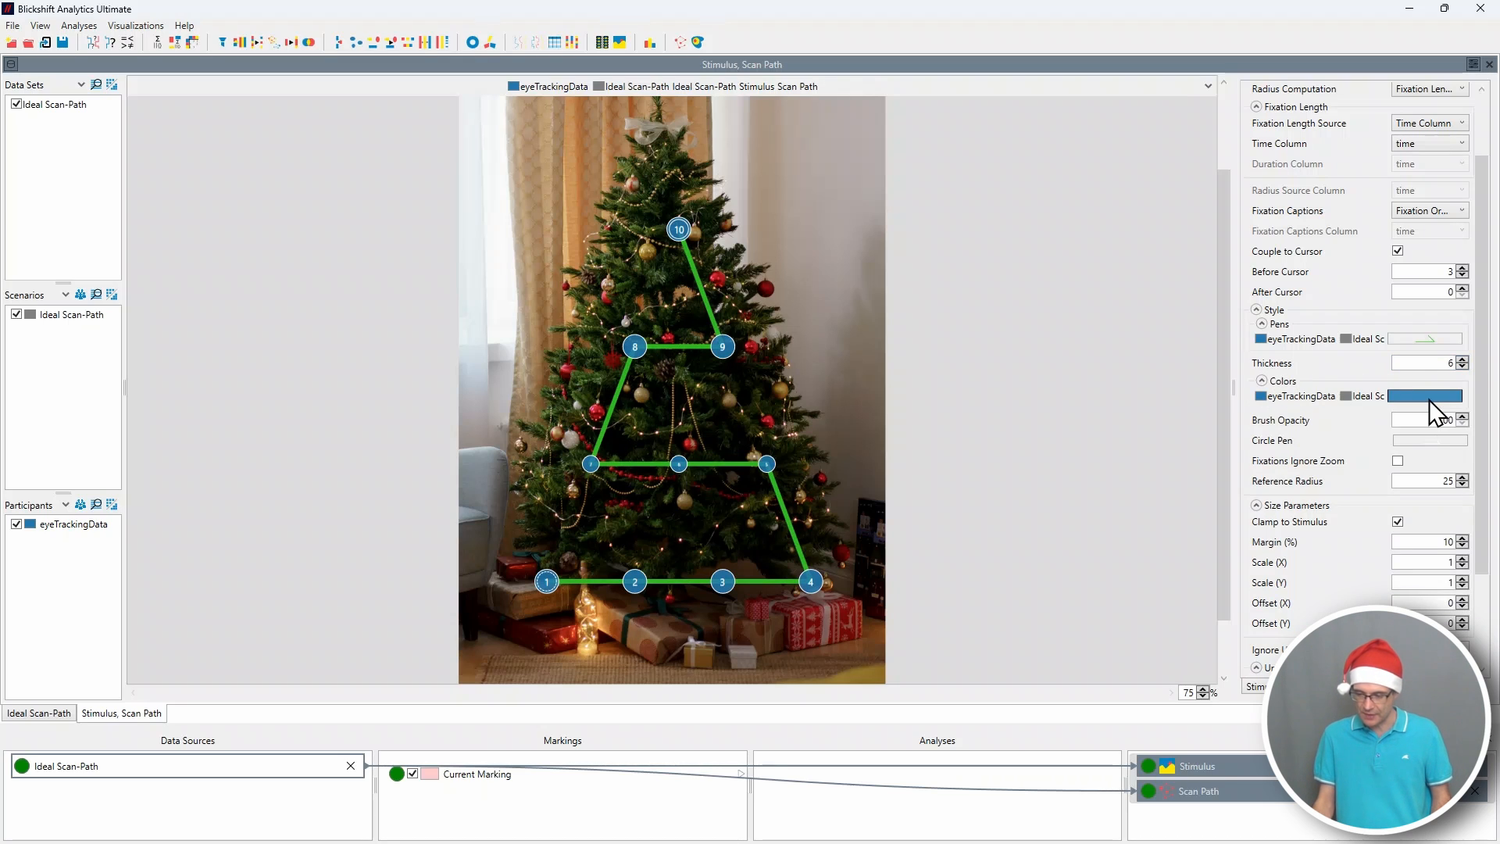
{"action": "left_click", "coordinate": [1431, 399]}
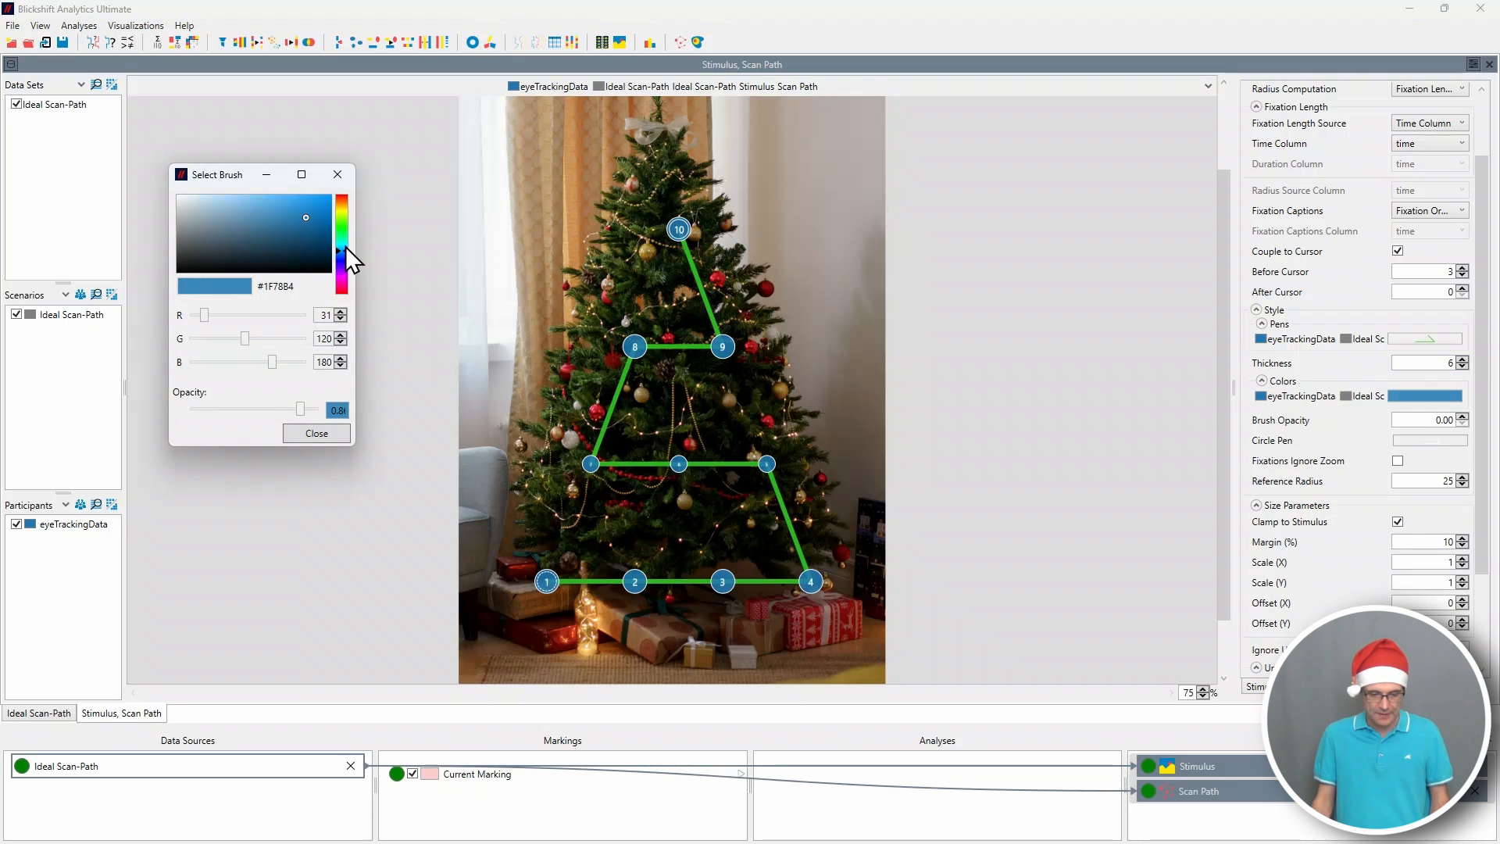
{"action": "left_click_drag", "start_coordinate": [346, 246], "coordinate": [345, 225]}
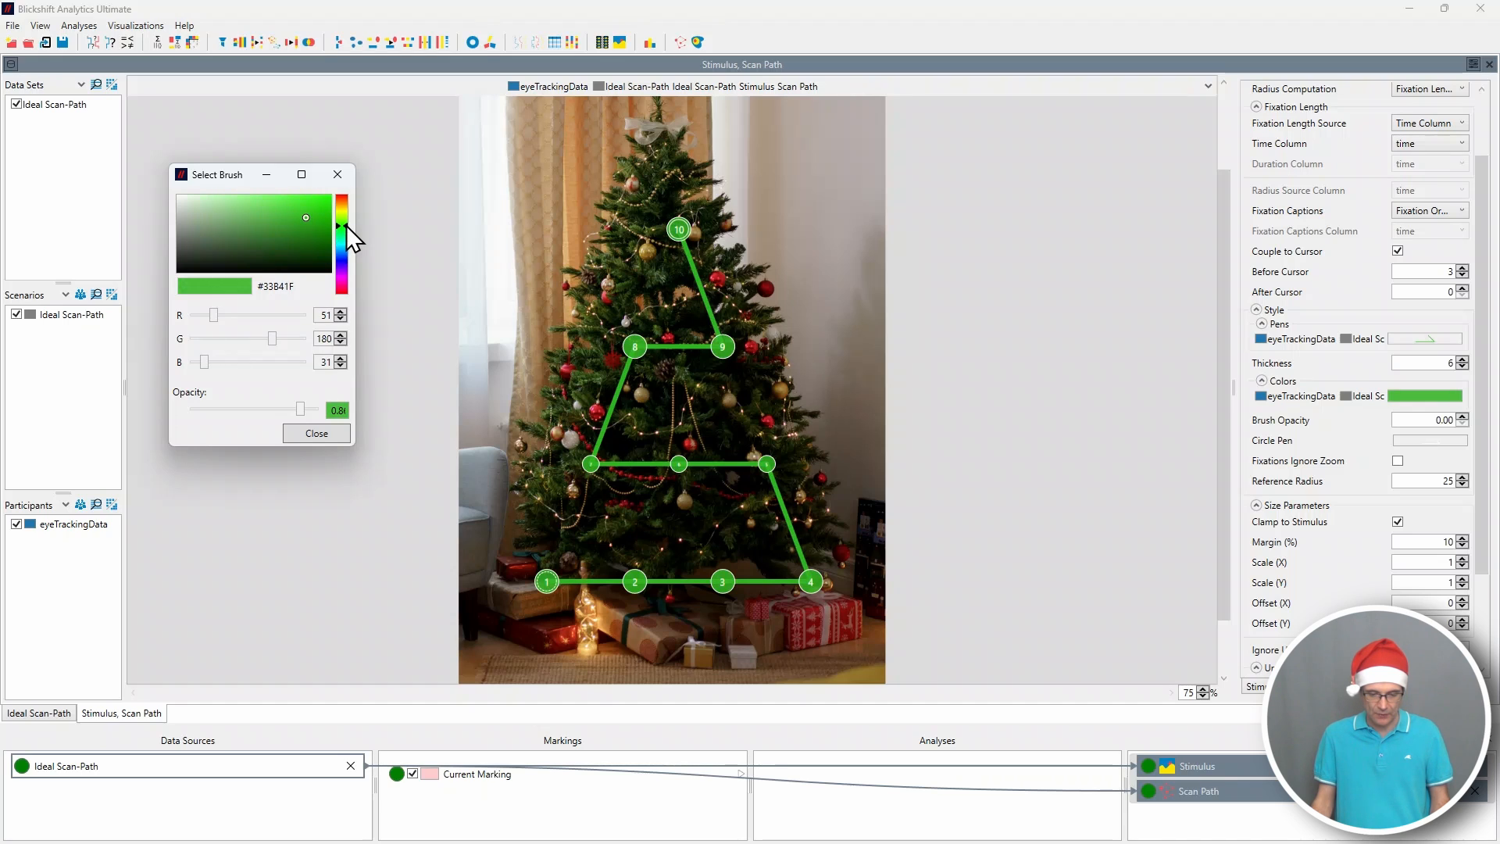
{"action": "left_click", "coordinate": [332, 432]}
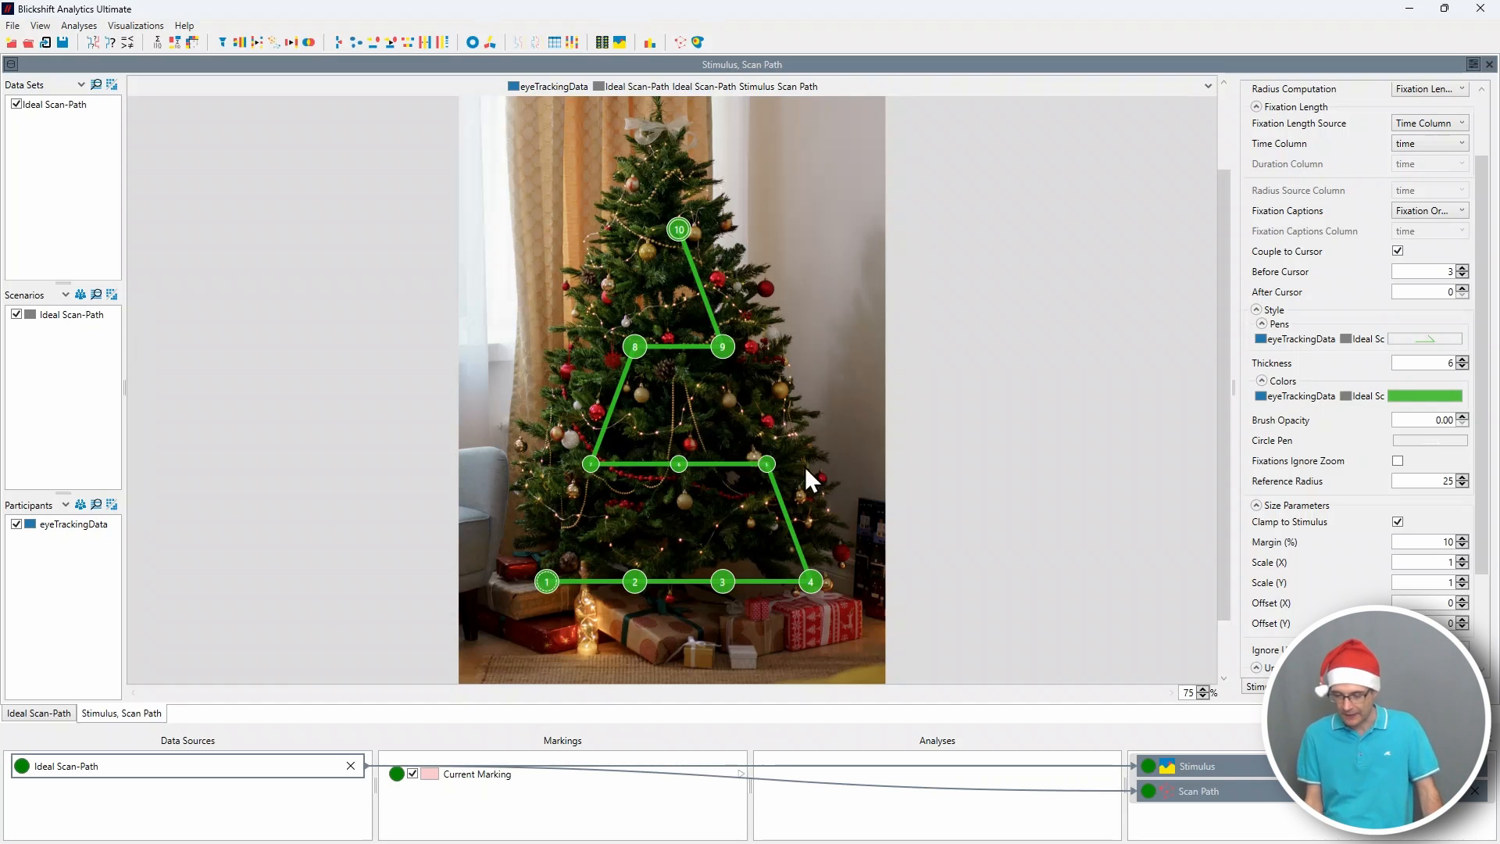
Enlarge the fixation circles by setting the scan path's reference radius to 62.
{"action": "left_click", "coordinate": [1462, 478]}
{"action": "left_click", "coordinate": [1462, 478]}
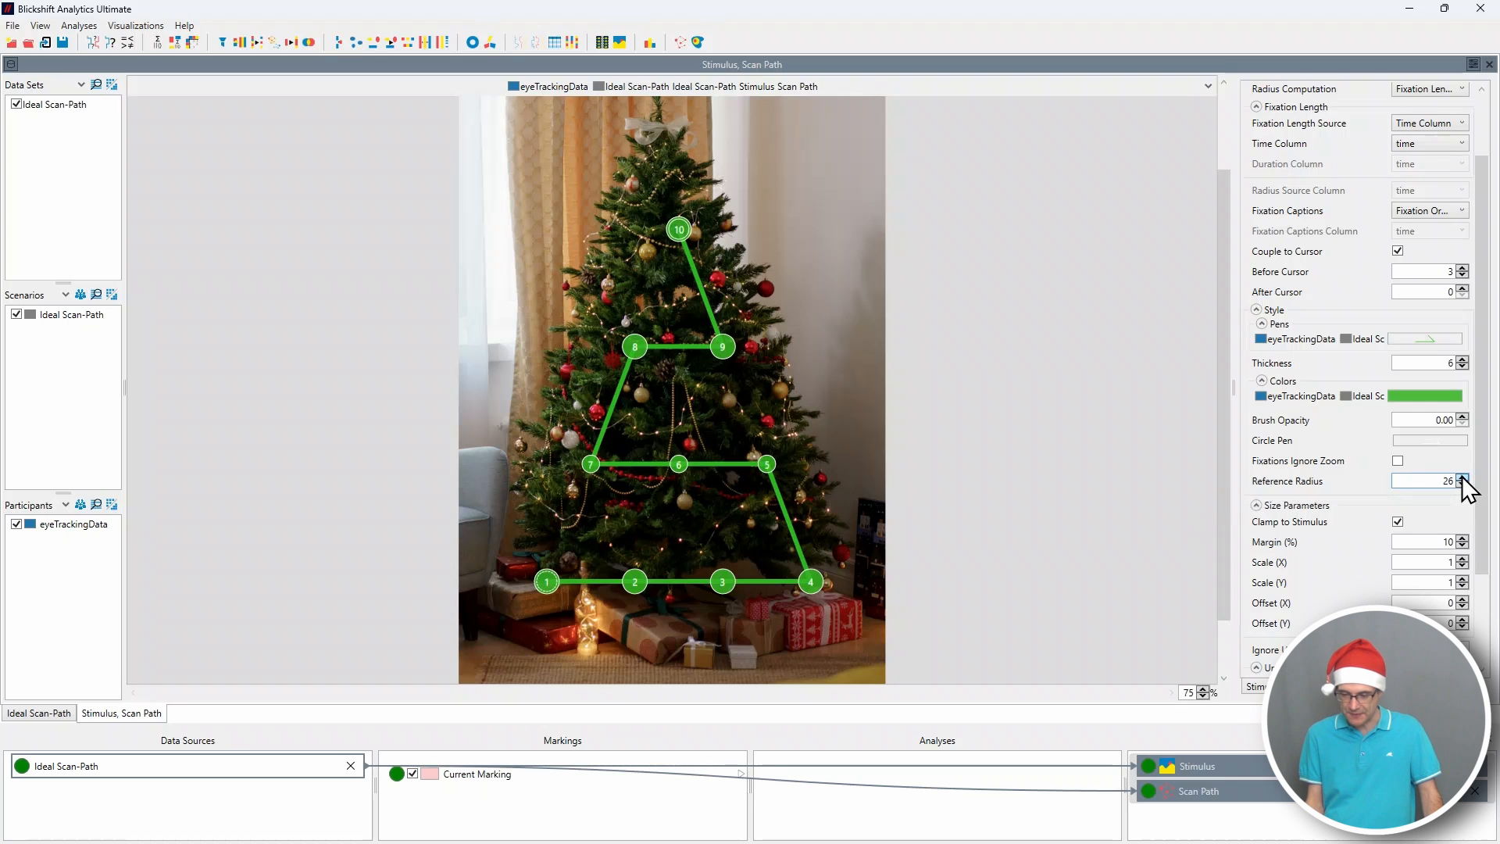
{"action": "left_click", "coordinate": [1461, 478]}
{"action": "left_click", "coordinate": [1462, 478]}
{"action": "left_click", "coordinate": [1462, 478]}
{"action": "left_click", "coordinate": [1462, 478]}
{"action": "left_click", "coordinate": [1461, 479]}
{"action": "left_click", "coordinate": [1462, 478]}
{"action": "left_click", "coordinate": [1462, 477]}
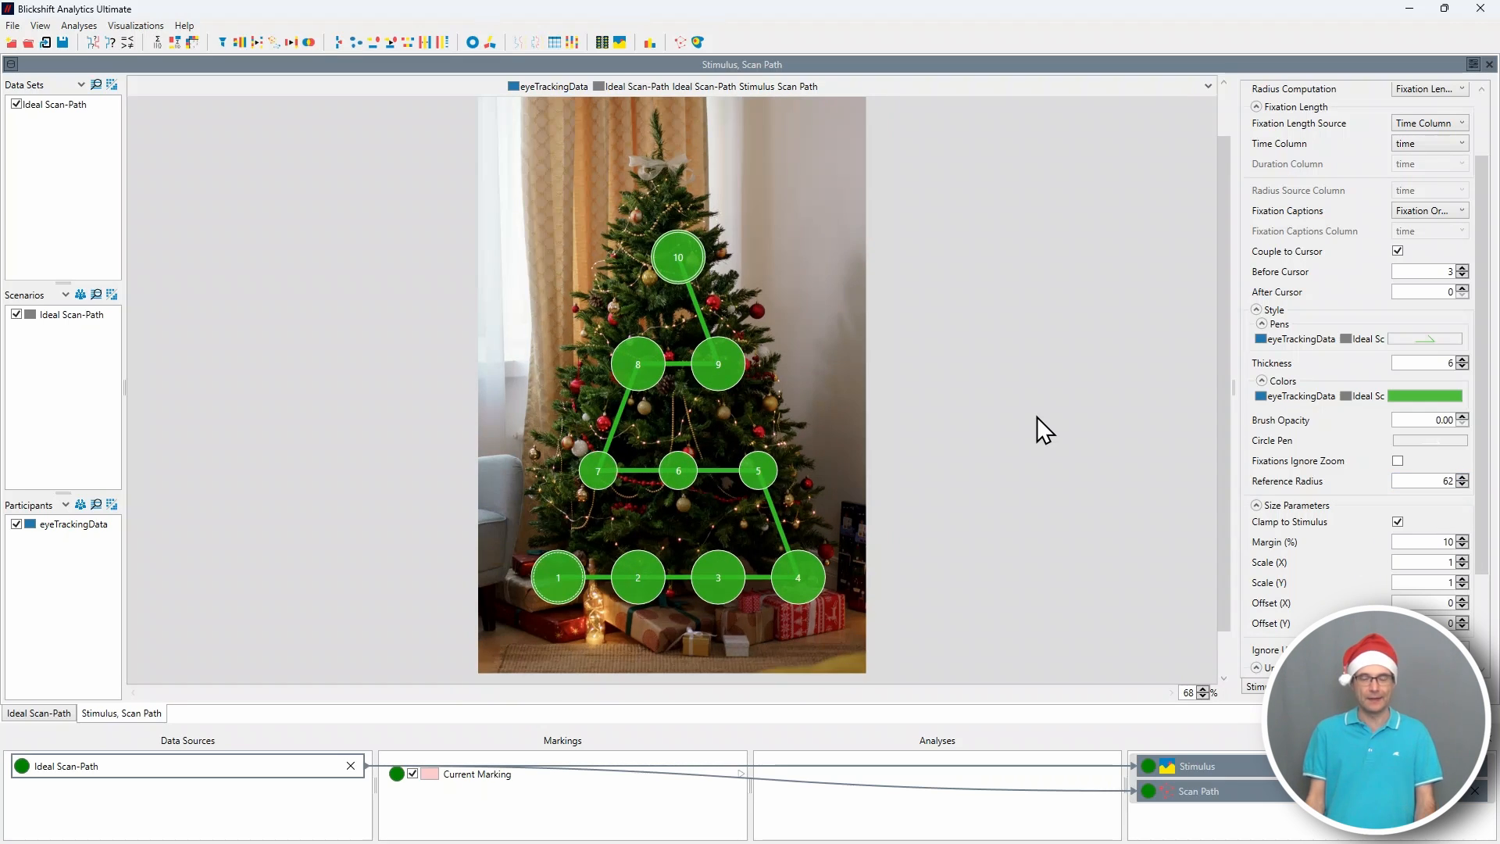
Hide the visualization settings, the data flow area and the data set filters to give the scan path the whole window.
{"action": "left_click", "coordinate": [1473, 64]}
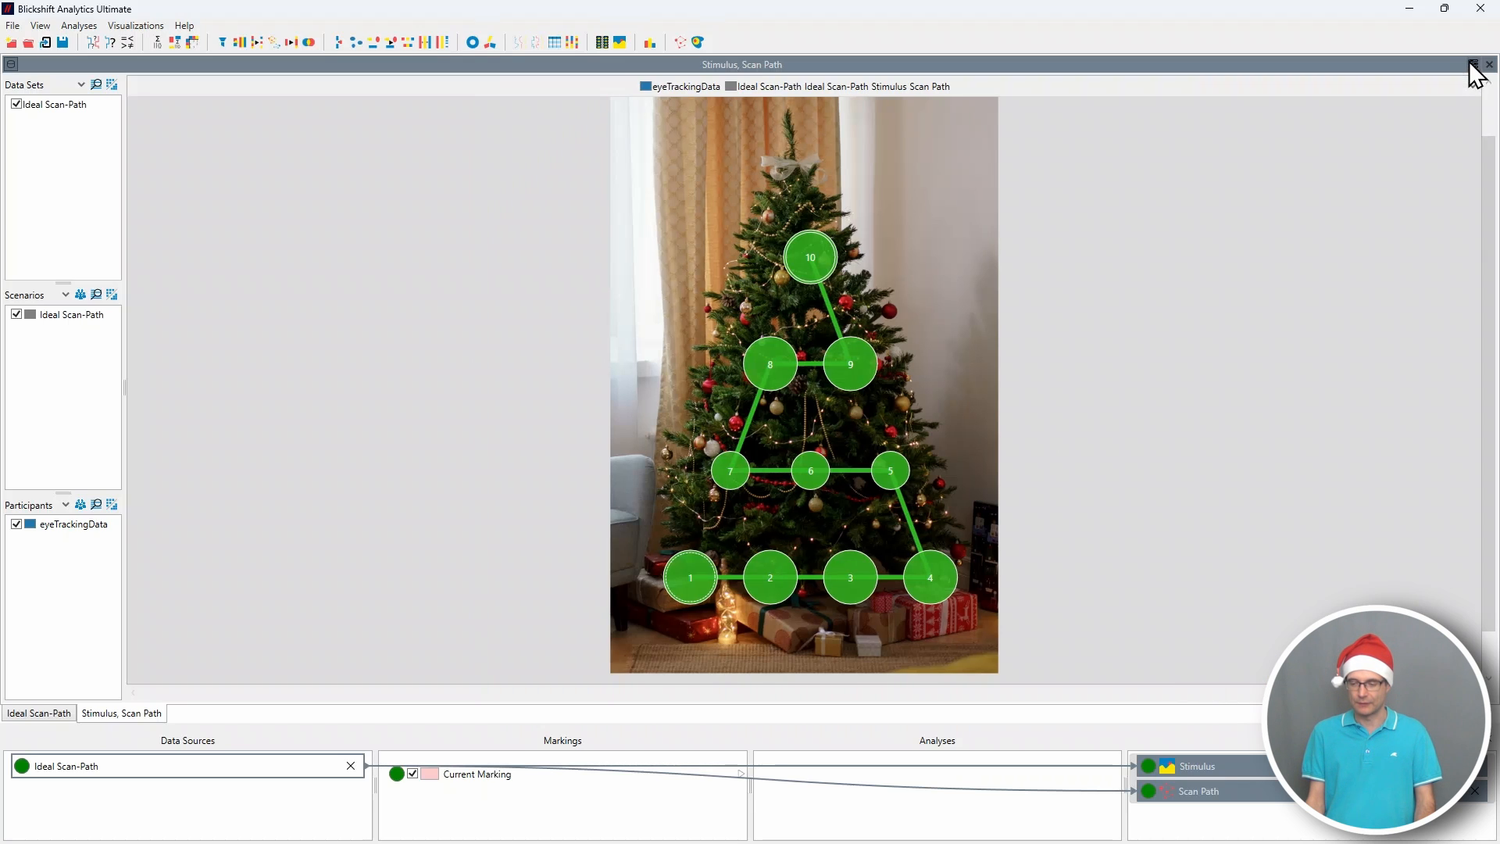
{"action": "left_click", "coordinate": [1491, 744]}
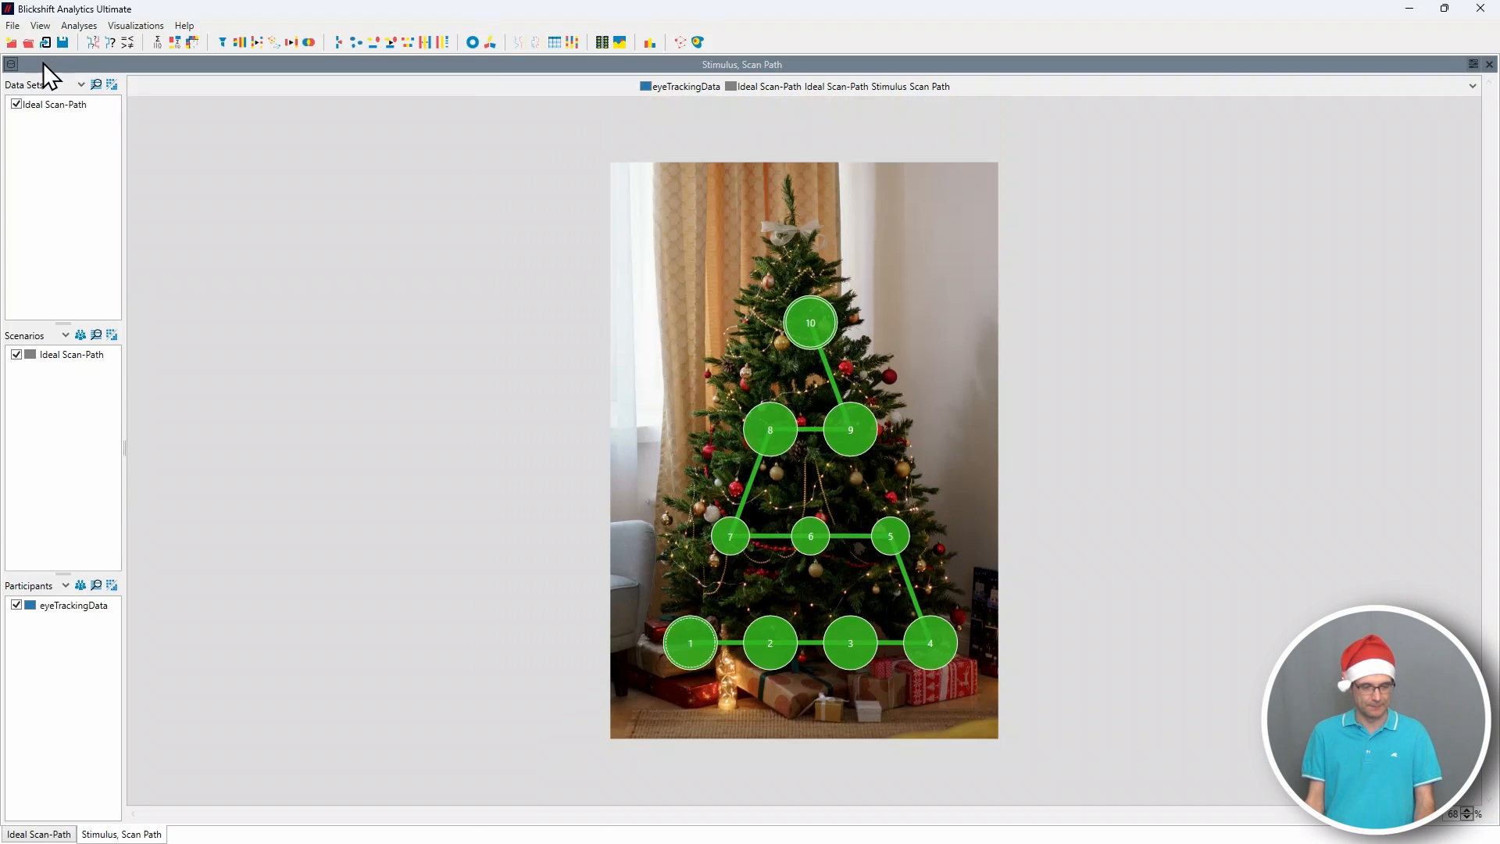
{"action": "left_click", "coordinate": [11, 64]}
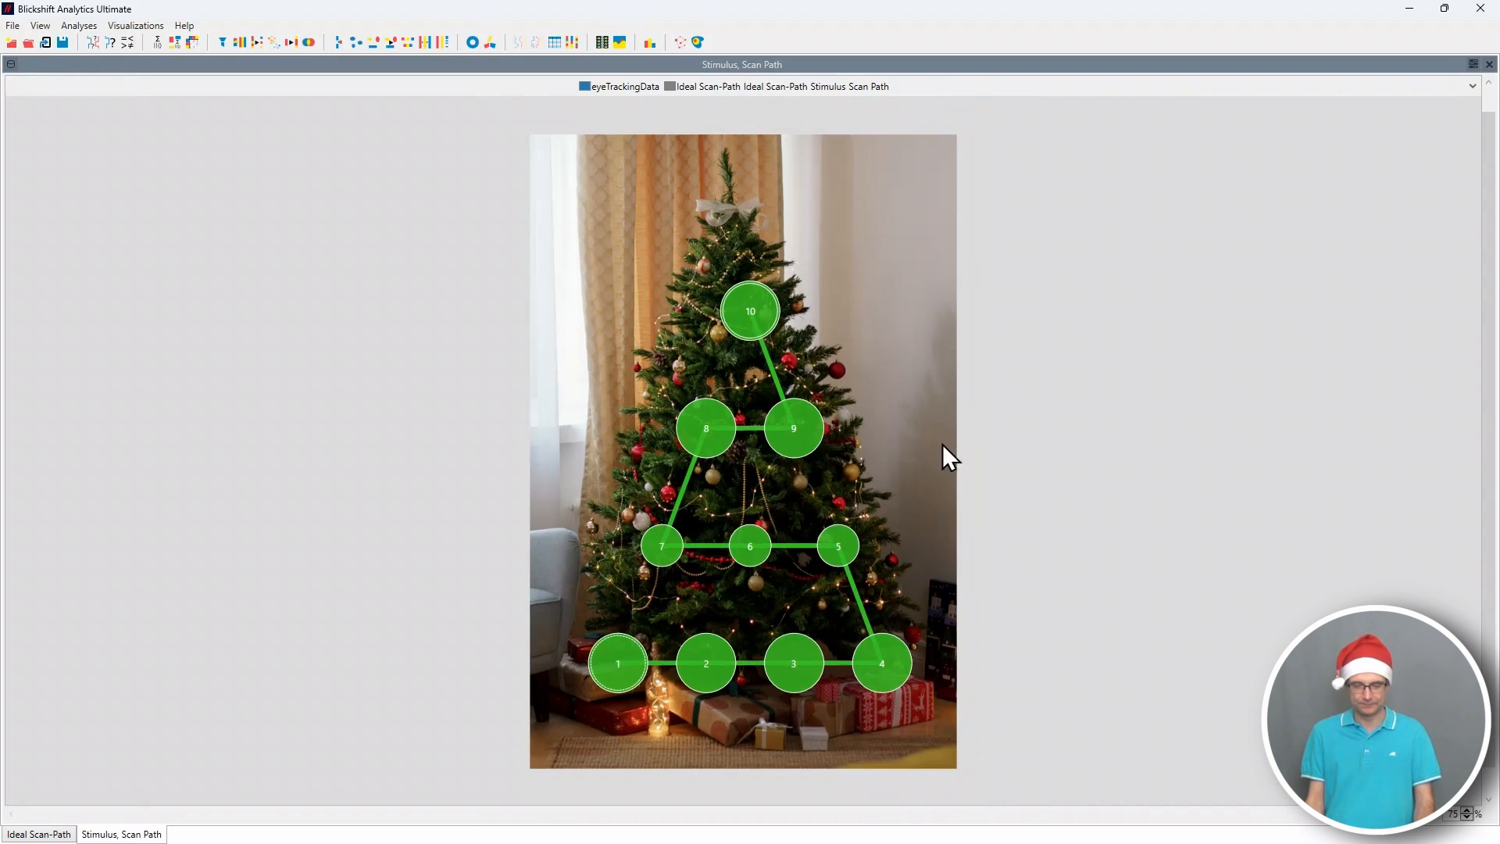